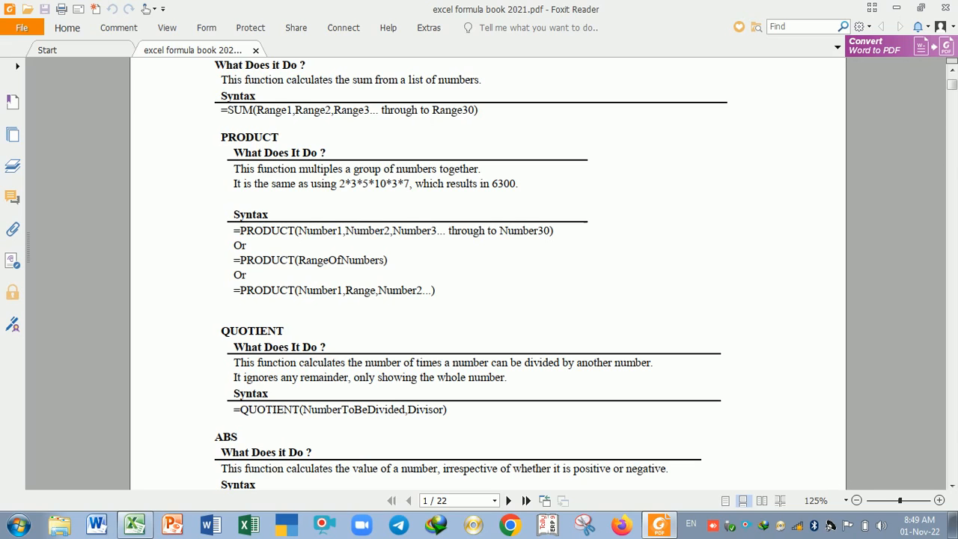
Step: Switch from the PDF formula book to the day-16 sheet of the Oct 2022 Advance Excel workbook
left_click(746, 525)
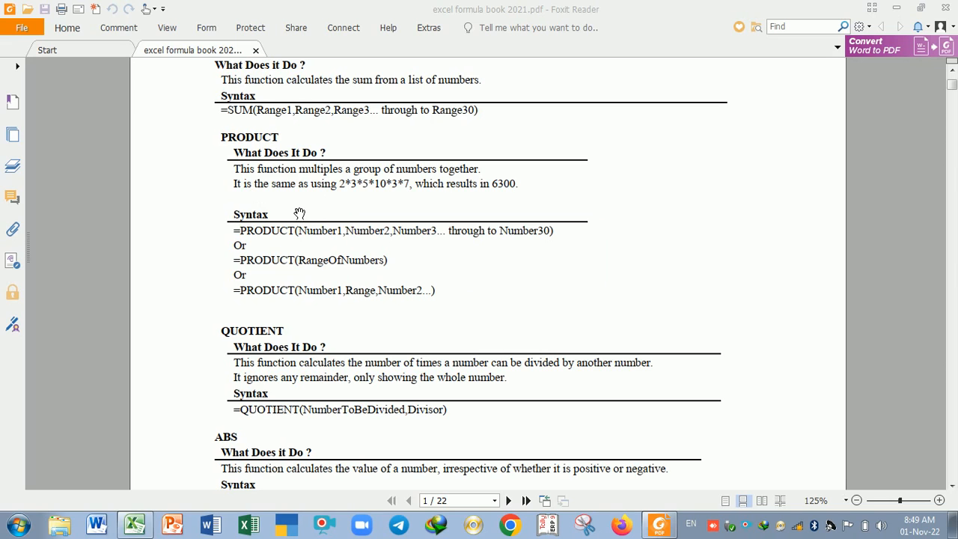
key("alt+Tab")
key("alt+Tab")
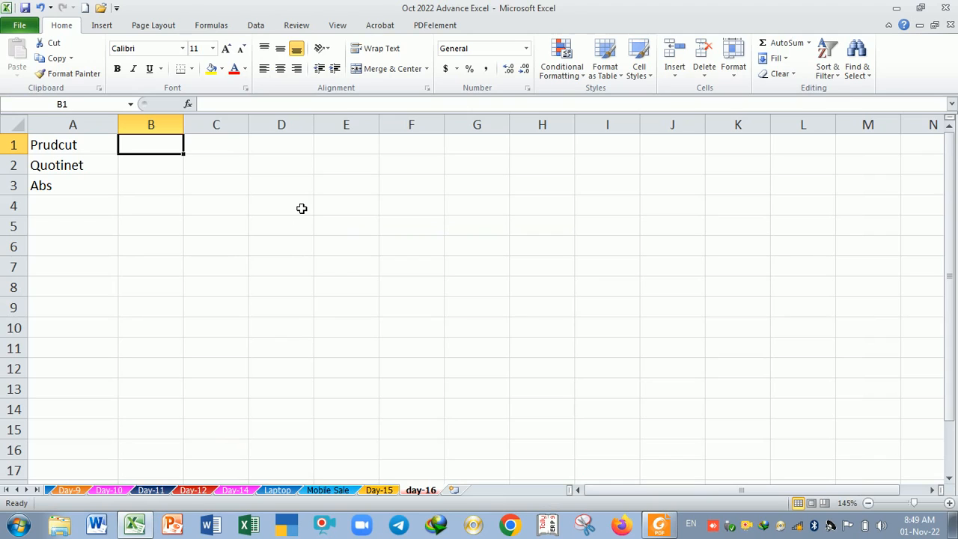
Step: Enter the multiplication formula =20*30 in cell B1, beside the Prudcut label
type("=")
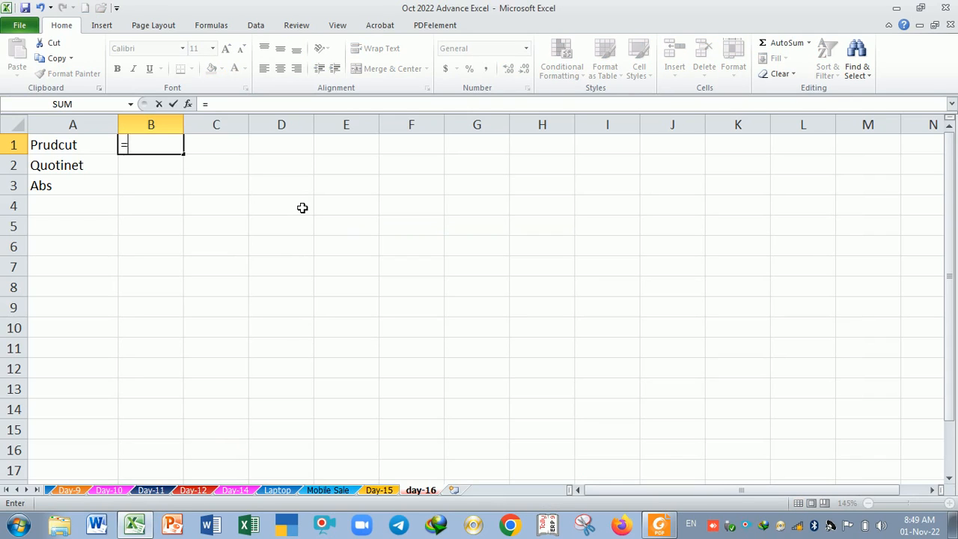
type("20*30")
key("Return")
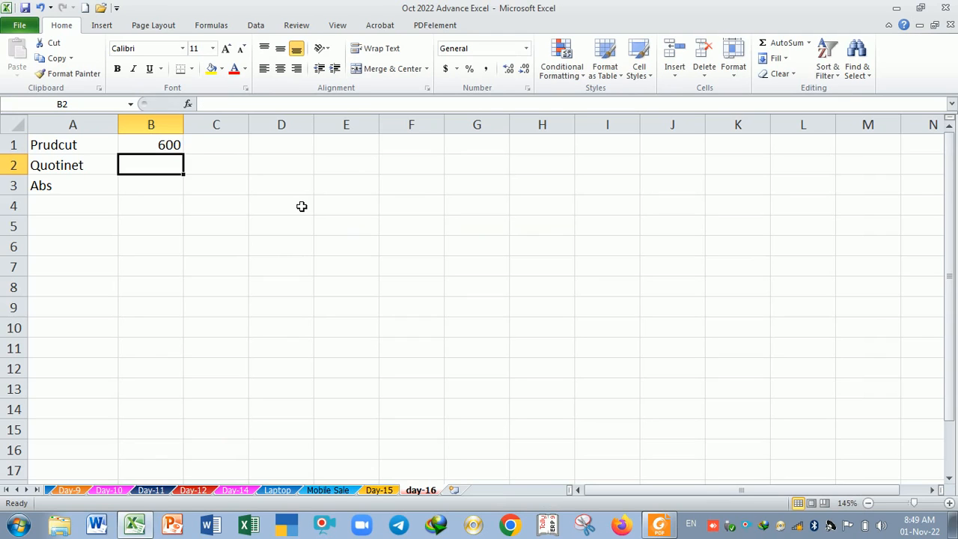
Step: Enter the column header Product in cell C1
key("Up")
key("Right")
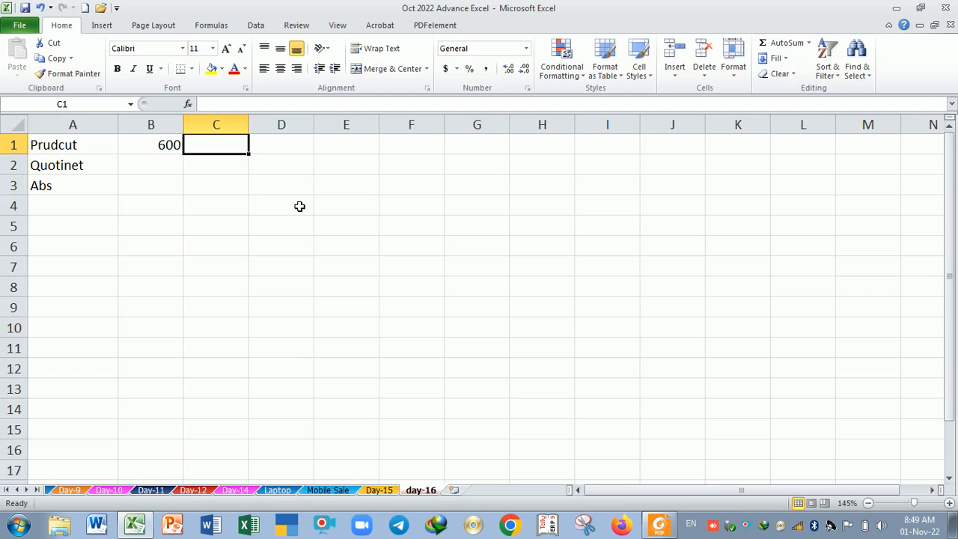
type("Product")
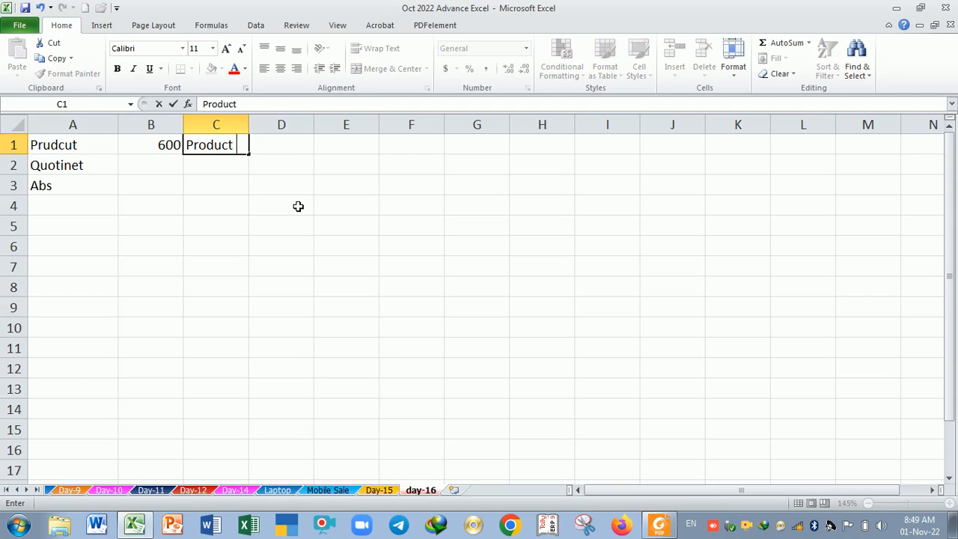
key("Tab")
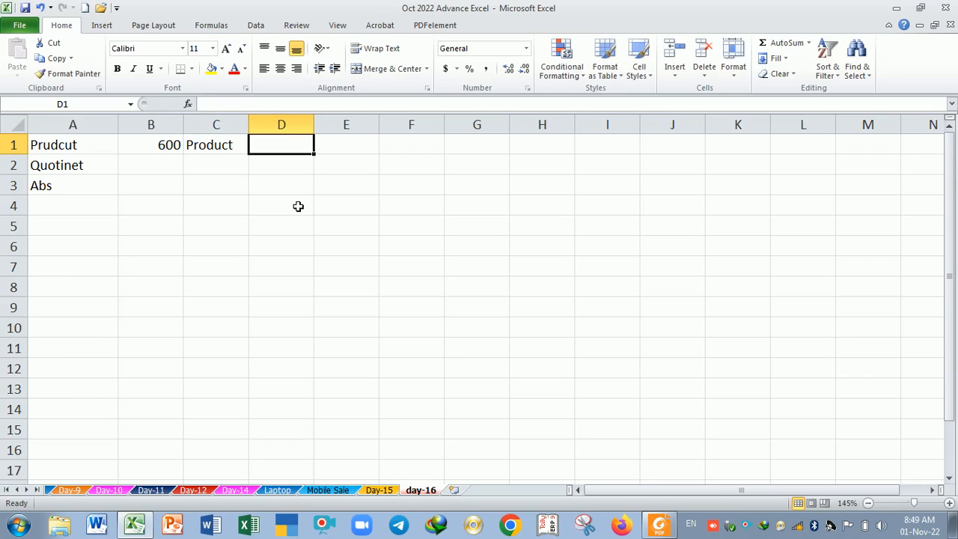
Step: Enter the column header Sale_Item in cell D1
type("Ite")
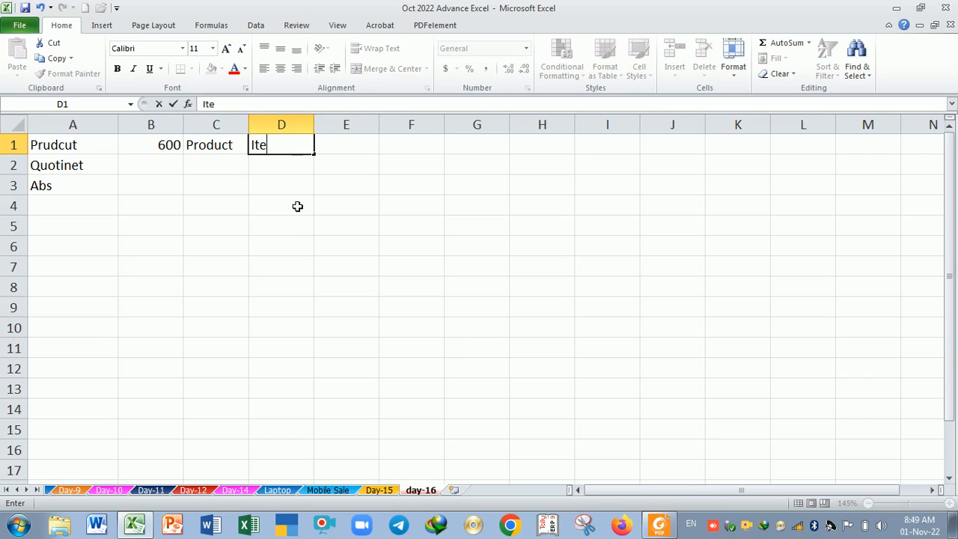
type("m Sa")
key("BackSpace")
key("BackSpace")
key("BackSpace")
key("BackSpace")
key("BackSpace")
key("BackSpace")
key("BackSpace")
type("Sale_Item")
key("Tab")
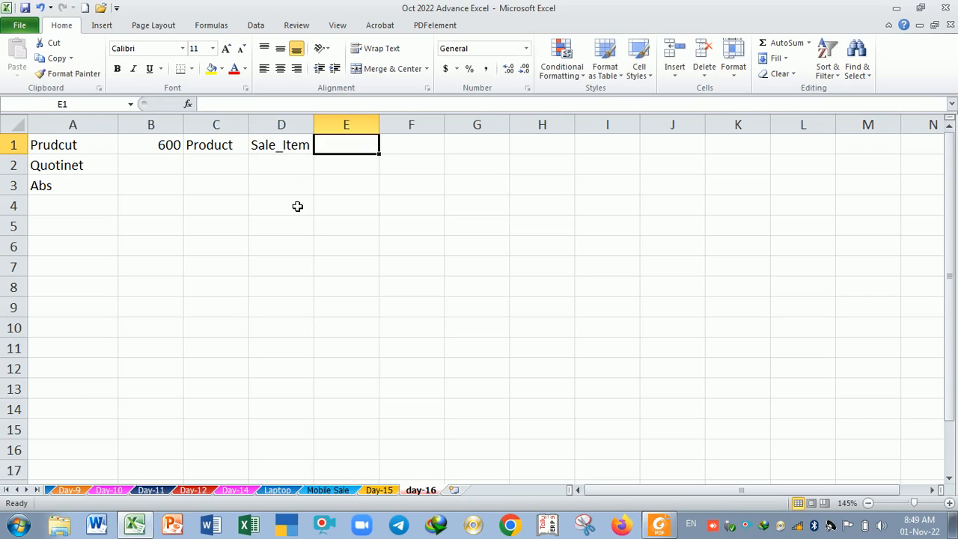
Step: Enter the column header Total in cell E1
type("Total")
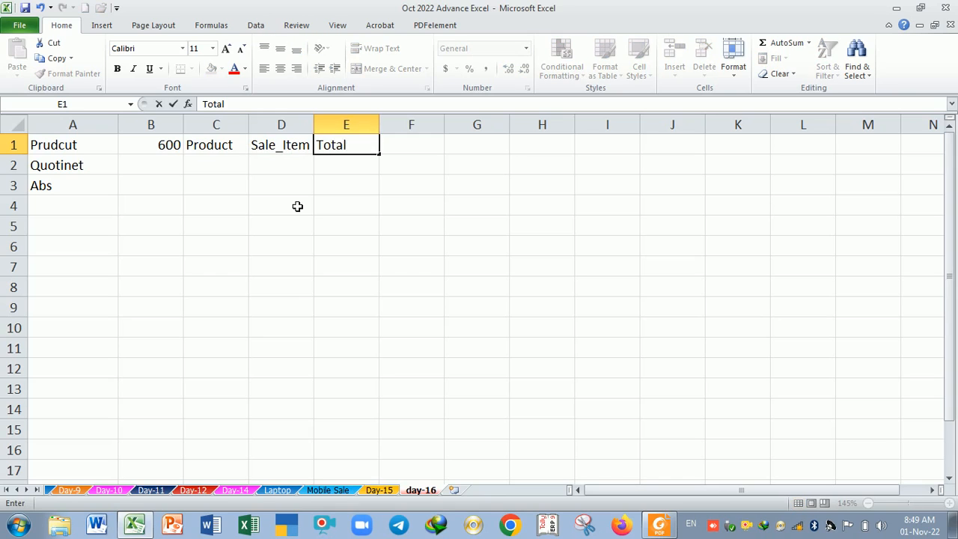
key("BackSpace")
key("BackSpace")
type("al")
key("Tab")
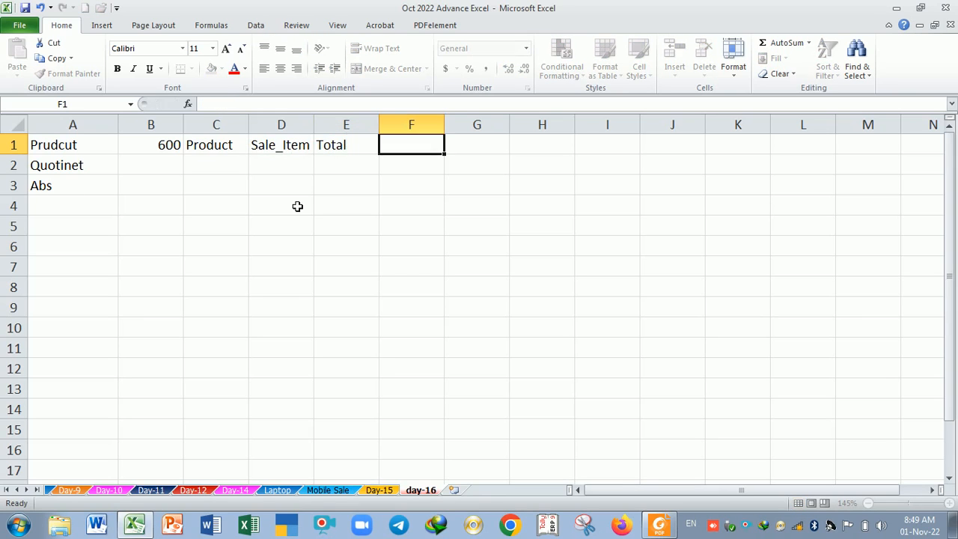
Step: Move the Product header from C1 to B1, replacing that cell's contents
key("Left")
key("Left")
key("Left")
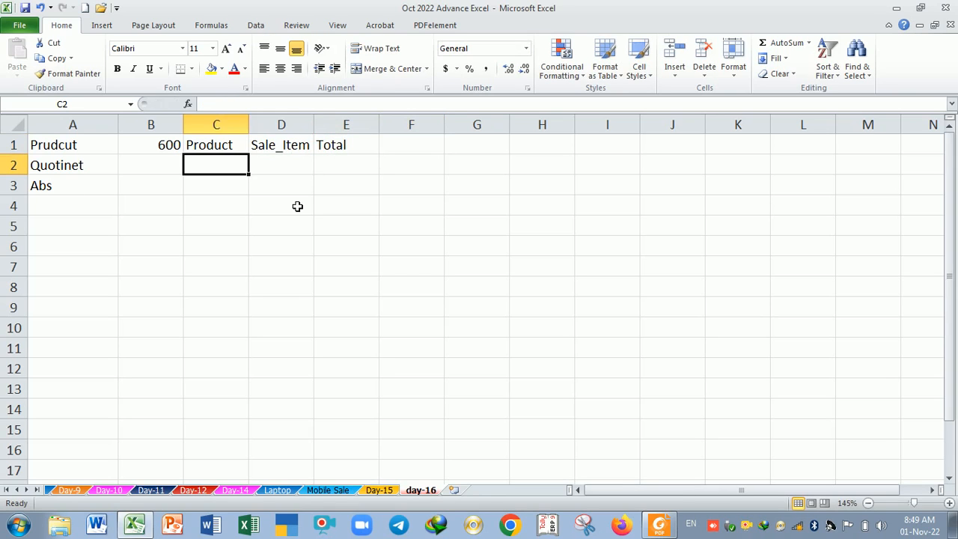
key("Down")
key("Left")
key("Up")
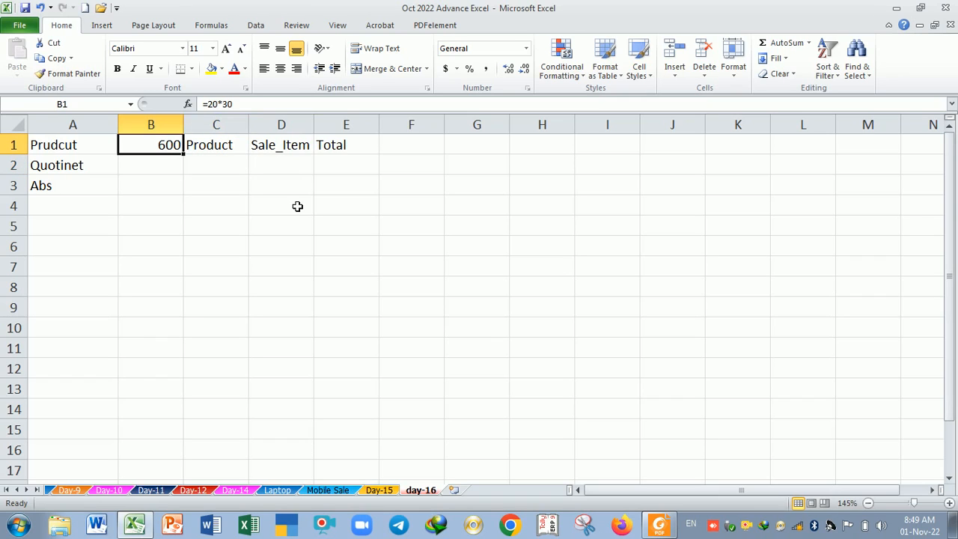
type("I")
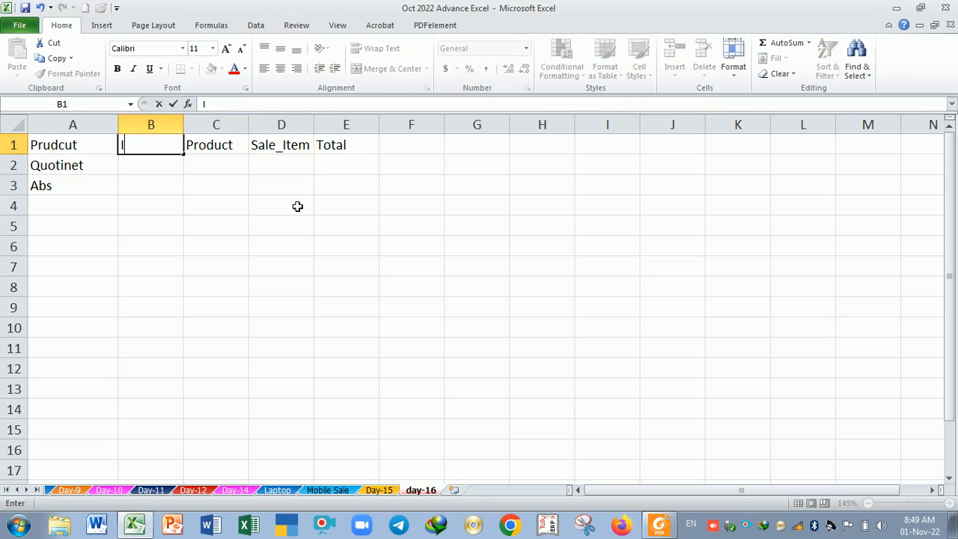
key("Right")
key("ctrl+c")
key("Left")
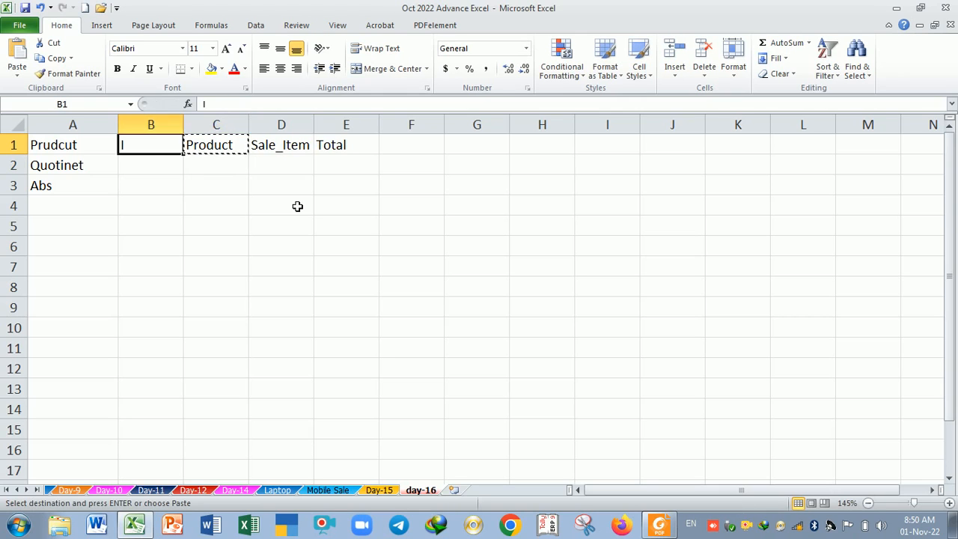
key("ctrl+v")
Step: Enter the column header Price in the emptied cell C1
key("Right")
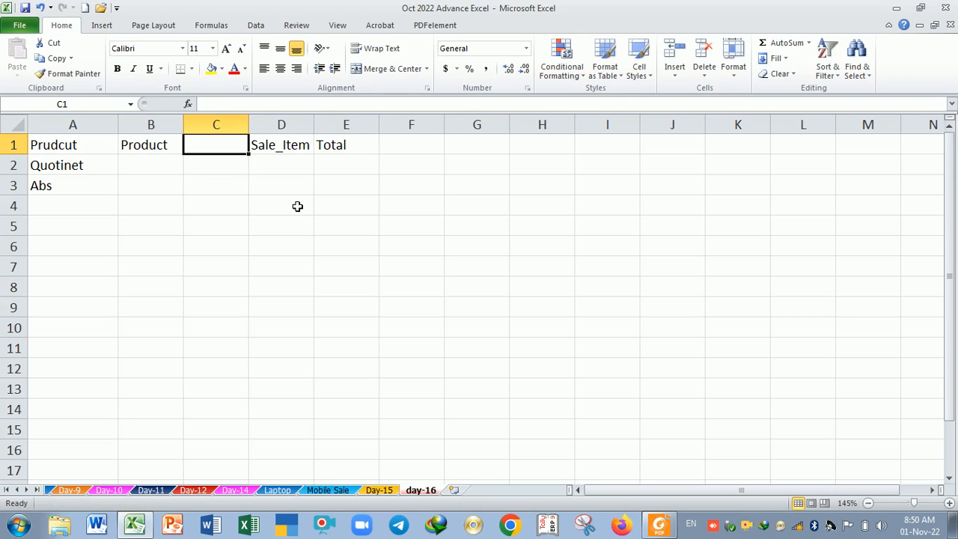
type("Piece")
key("BackSpace")
key("BackSpace")
key("BackSpace")
key("BackSpace")
type("rice")
key("Return")
Step: List the products Keyboard and Mouse in cells B2 and B3 under the Product header
key("Left")
type("Keyboard")
key("Return")
type("mluse")
key("BackSpace")
key("BackSpace")
key("BackSpace")
key("BackSpace")
key("BackSpace")
type("Mouse")
key("Return")
Step: Add the products Joystick and laptop in cells B4 and B5
type("Joystick")
key("Return")
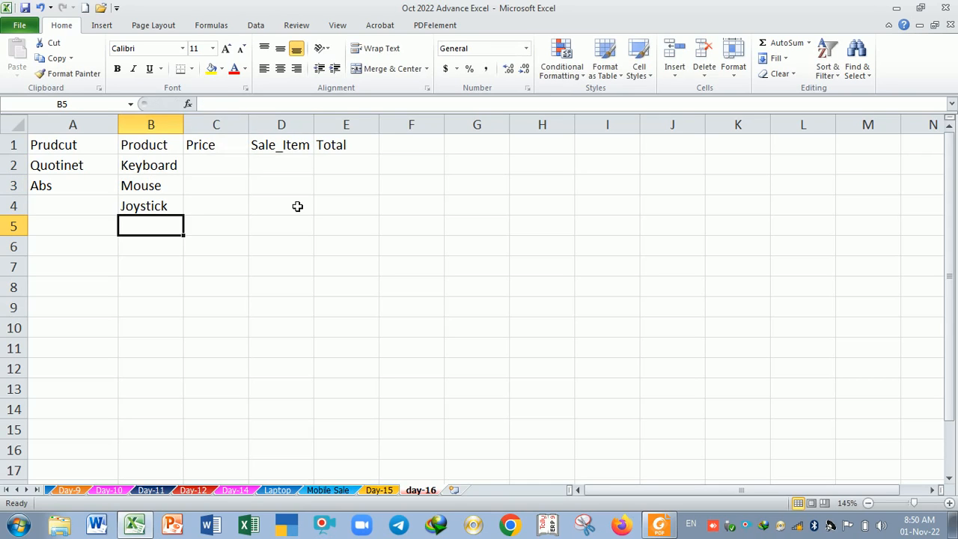
type("laptoo")
key("BackSpace")
type("p")
key("Return")
Step: Fill the Price column in C2:C5 with 2000, 3000, 5000 and 2000
key("Up")
key("Up")
key("Up")
key("Up")
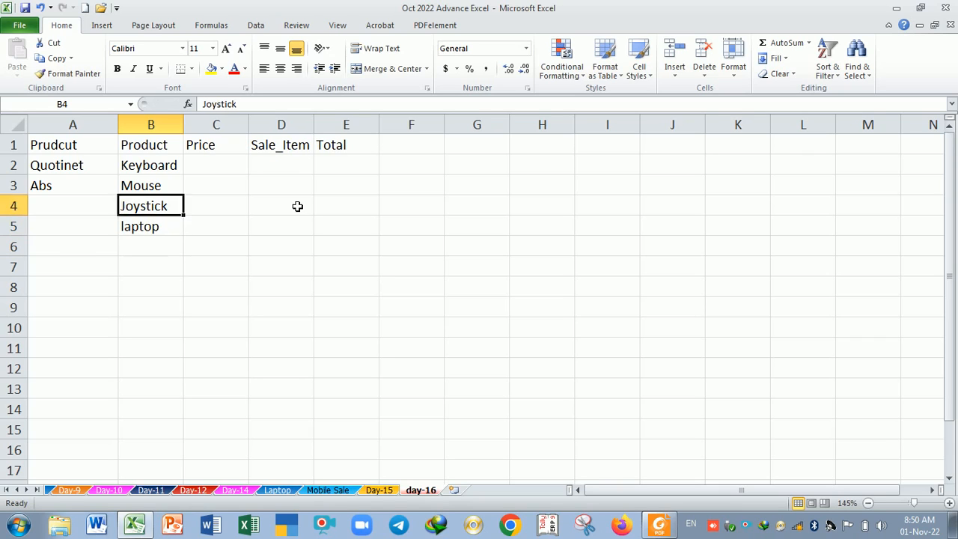
key("Right")
type("2000")
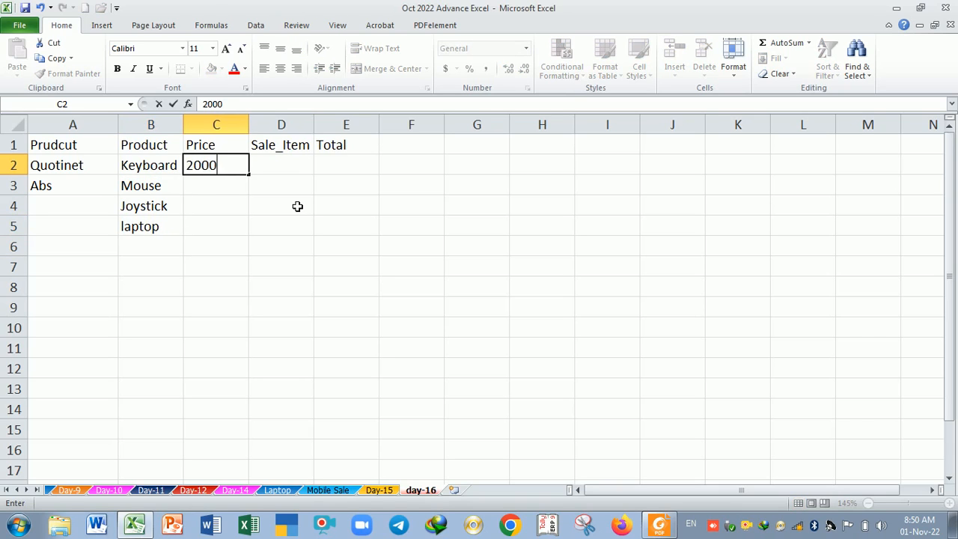
key("Return")
type("3000")
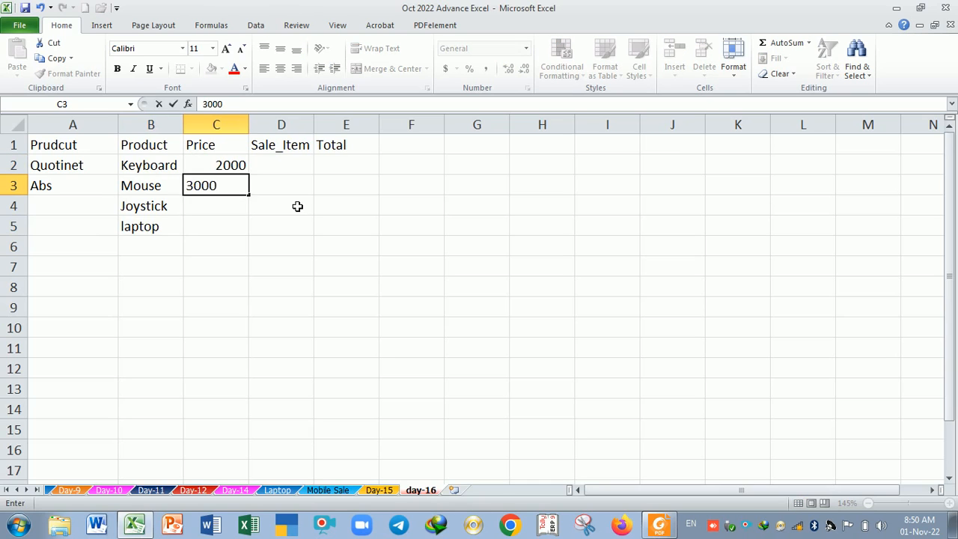
key("Return")
type("5000")
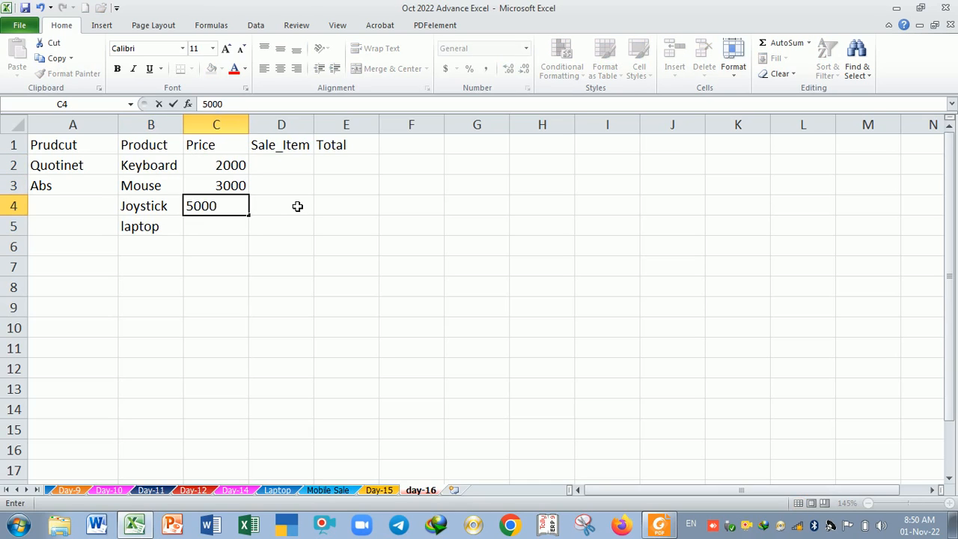
key("Return")
type("2000")
key("Return")
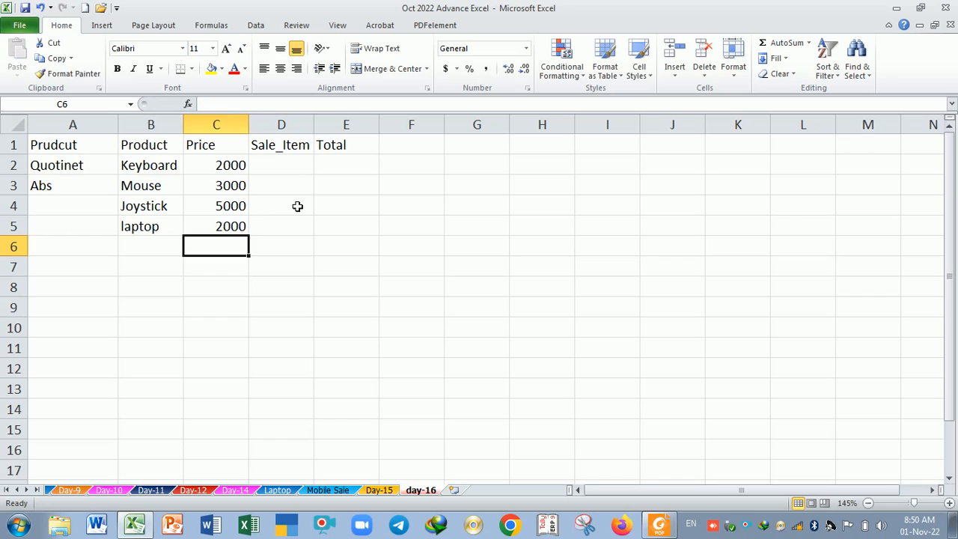
Step: Fill the Sale_Item column in D2:D5 with the quantities 2, 1, 3 and 2
key("Right")
key("Up")
key("Up")
key("Up")
key("Up")
key("Up")
key("Down")
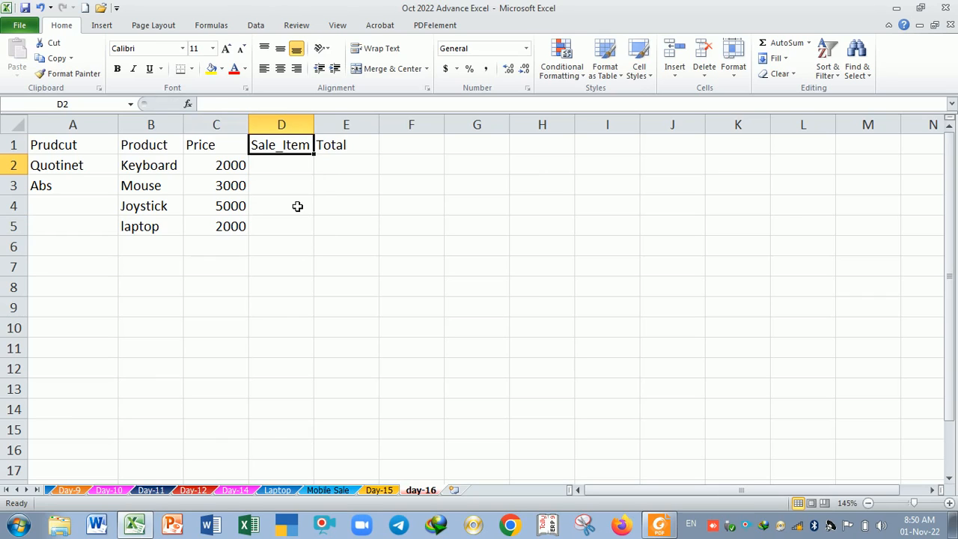
type("2")
key("Return")
type("1")
key("Return")
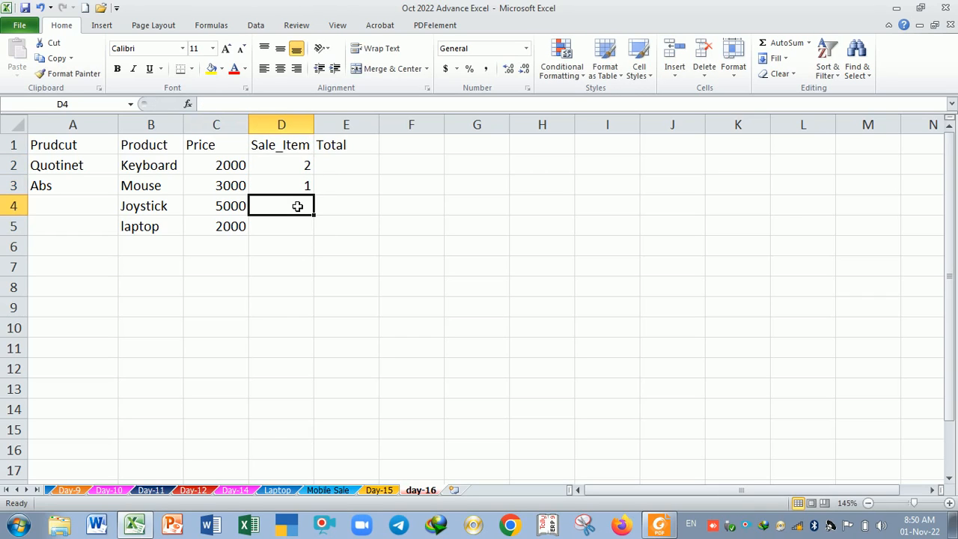
type("3")
key("Return")
type("2")
key("Return")
Step: Calculate the Keyboard total in E2 by multiplying price by sold items with =C2*D2
key("Left")
key("Left")
key("Left")
key("Up")
key("Up")
key("Up")
key("Up")
key("Right")
key("Right")
key("Right")
key("Right")
type("=")
key("Left")
key("Left")
type("*")
key("Left")
key("Return")
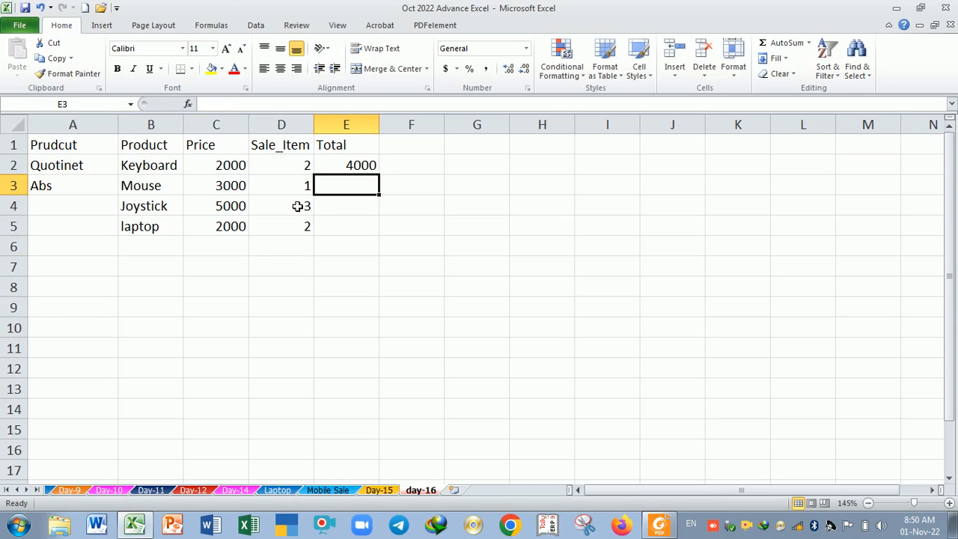
Step: Fill the E2 total formula down through E5 for the remaining products
left_click(350, 171)
left_click_drag(380, 174, 385, 232)
left_click(376, 268)
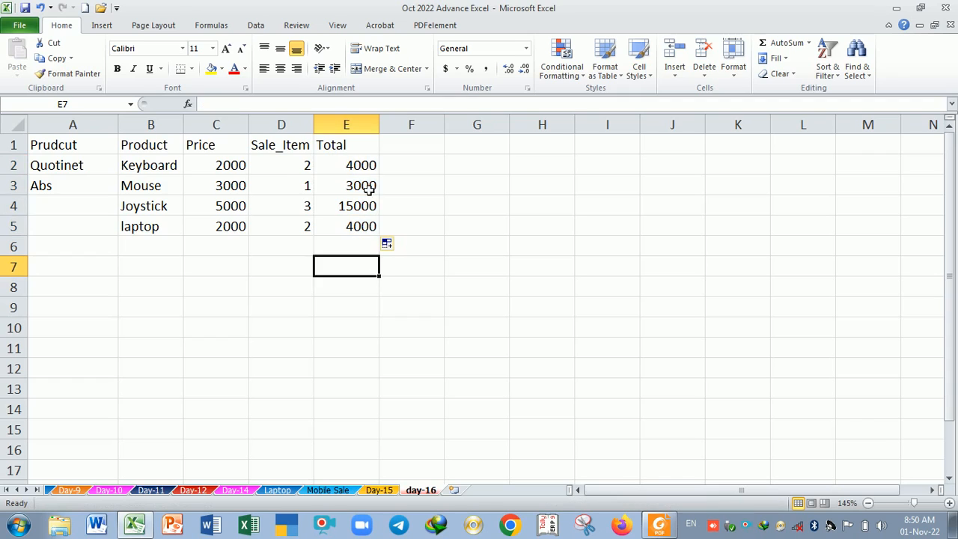
Step: Enter a PRODUCT formula in F2 that multiplies D2 and E2
left_click(416, 150)
left_click(414, 172)
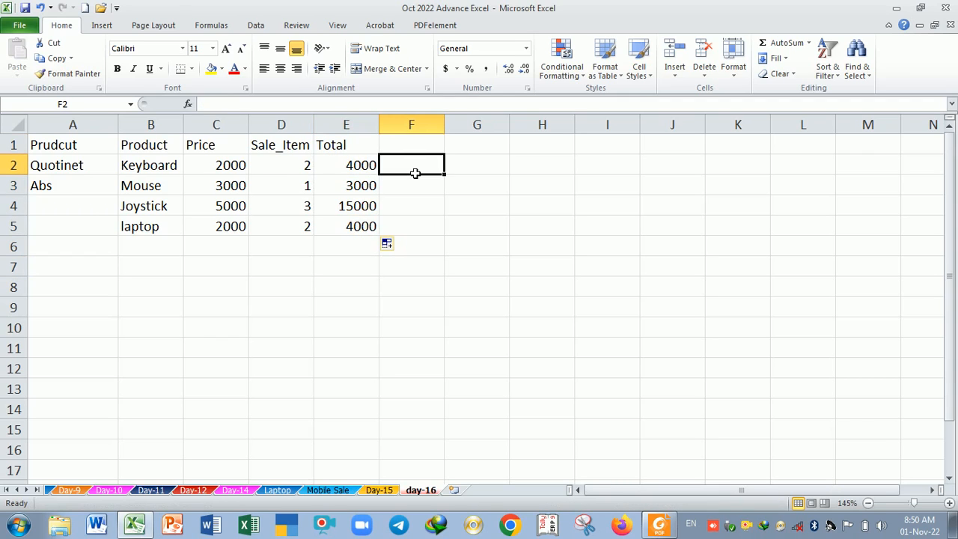
type("=pro")
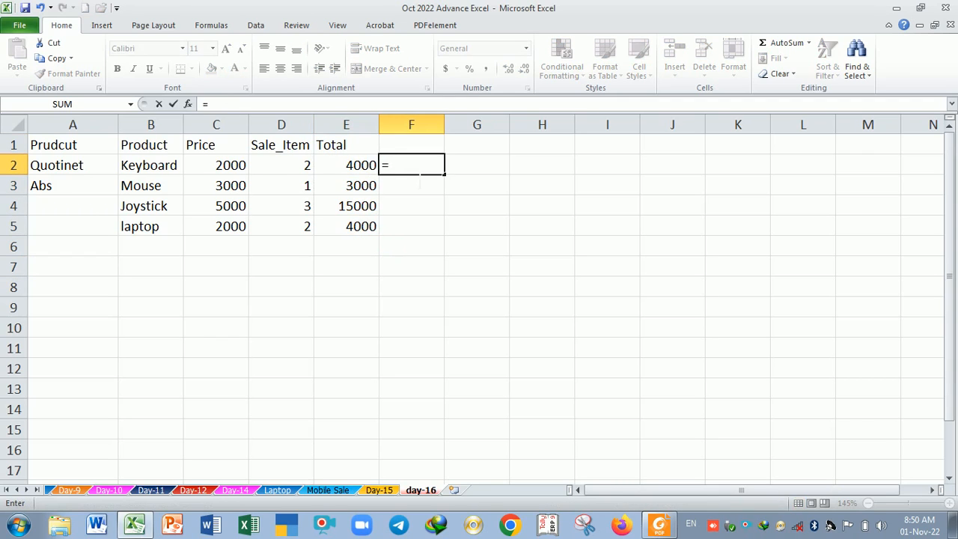
key("Down")
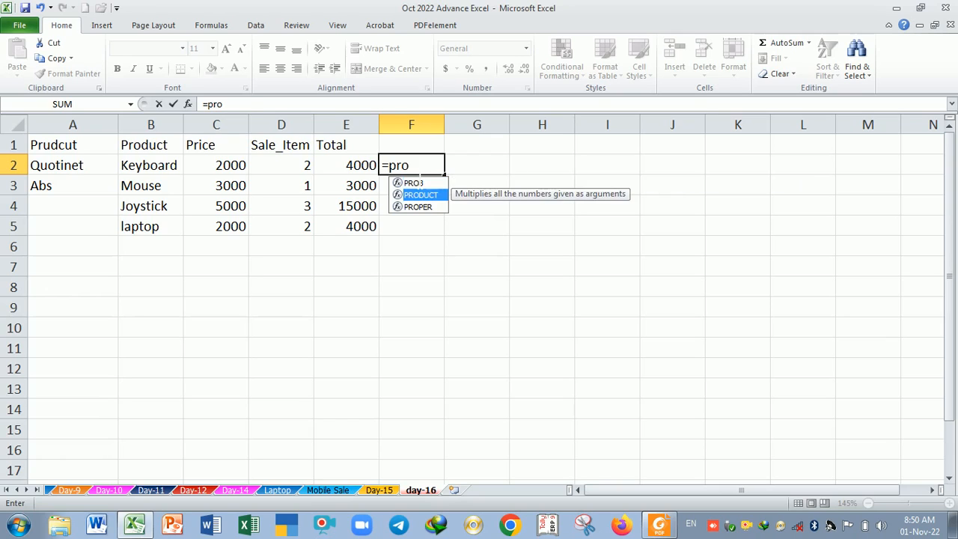
key("Tab")
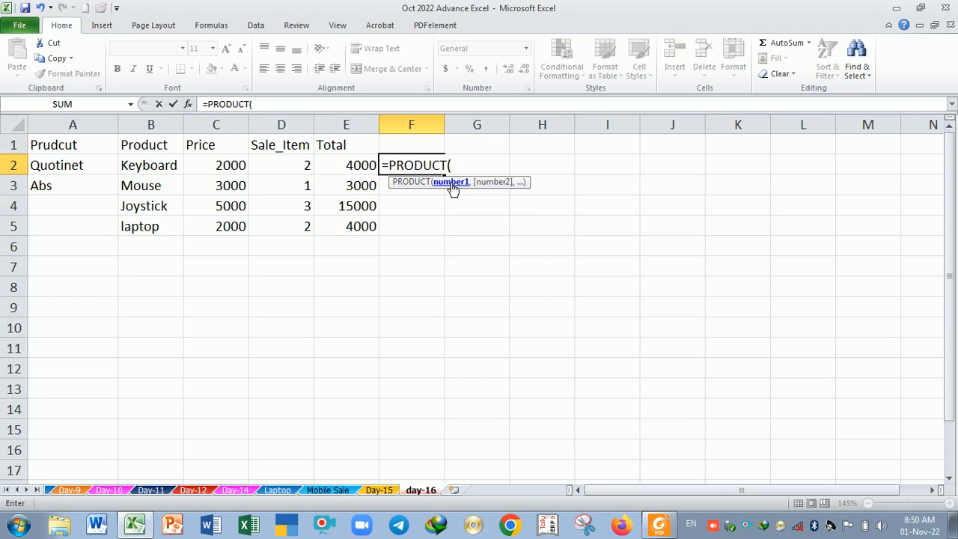
left_click(300, 166)
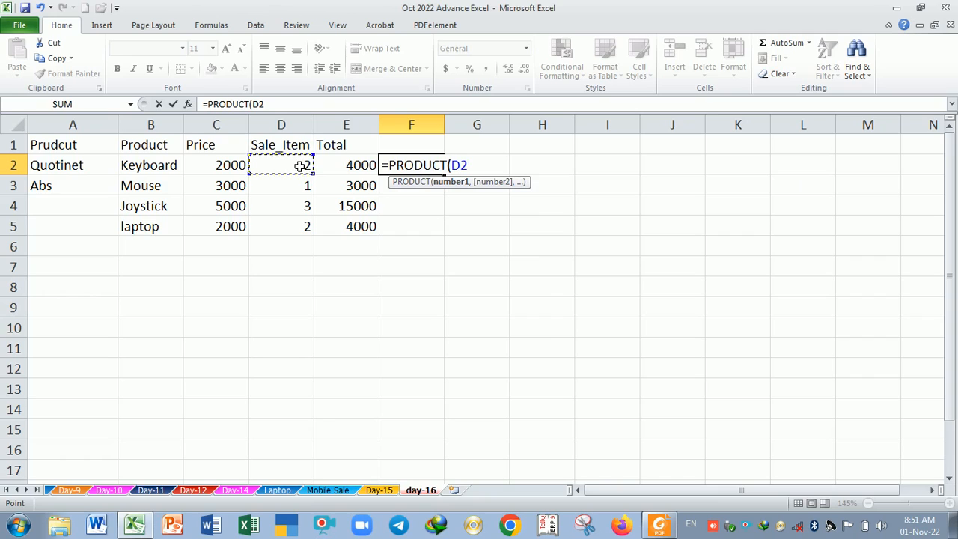
type(",")
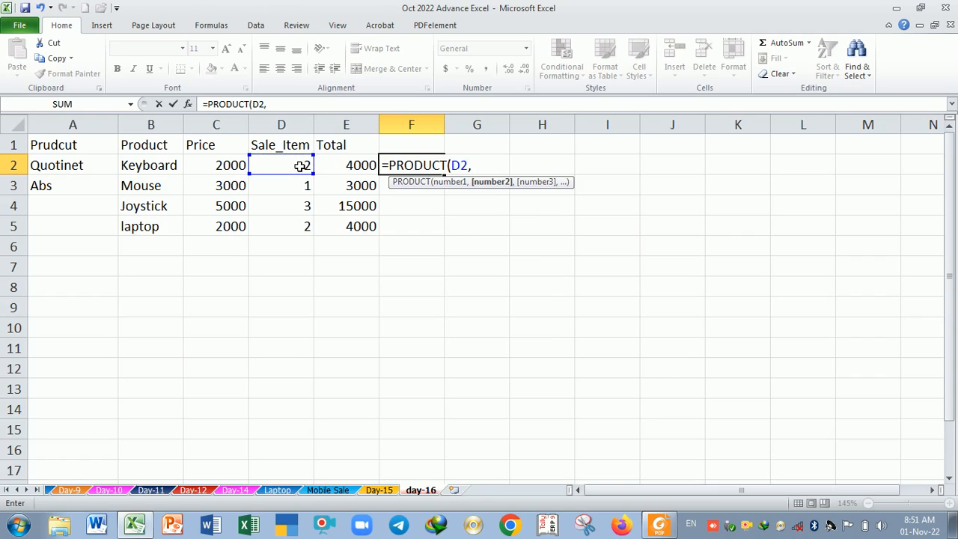
left_click(353, 165)
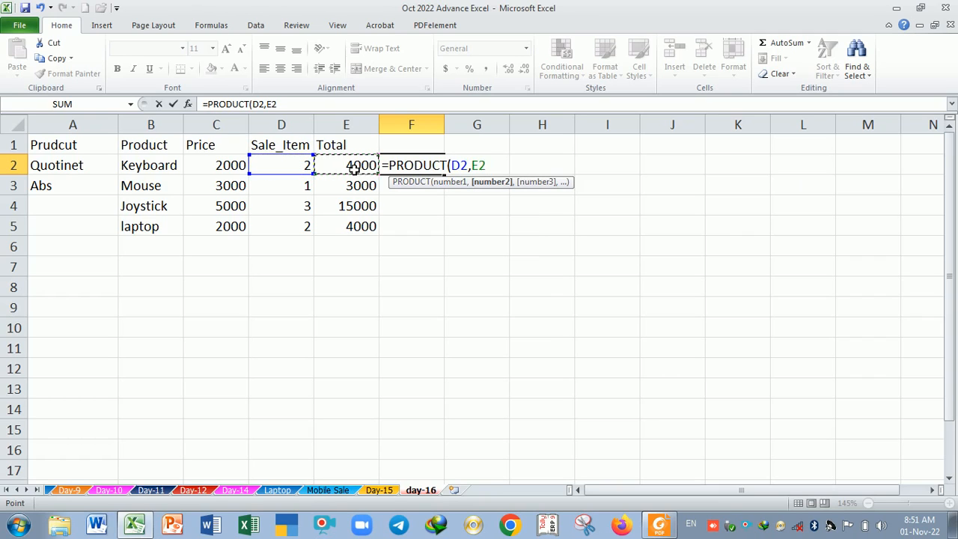
key("Return")
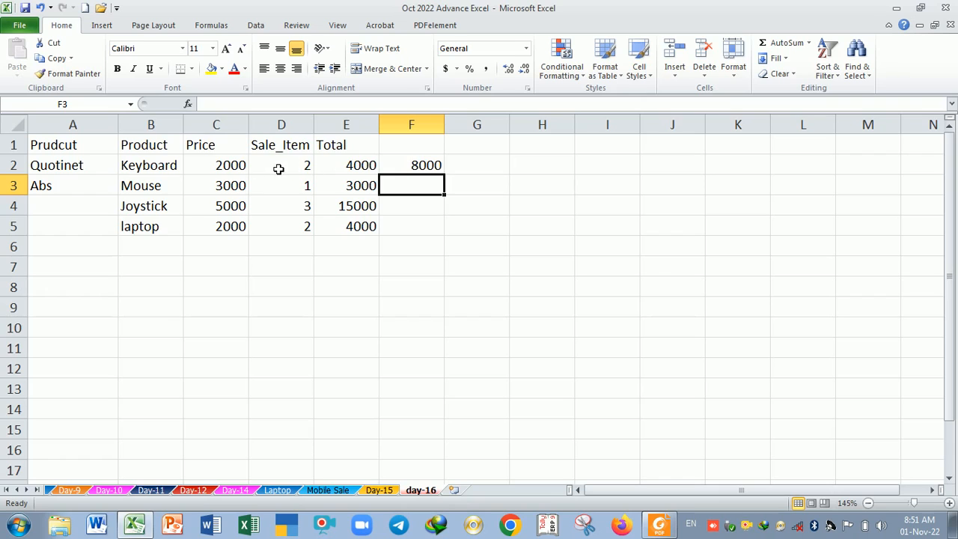
Step: Review the multiplication formula in E2 and the PRODUCT formula in F2, comparing the cells they reference
left_click_drag(222, 165, 298, 173)
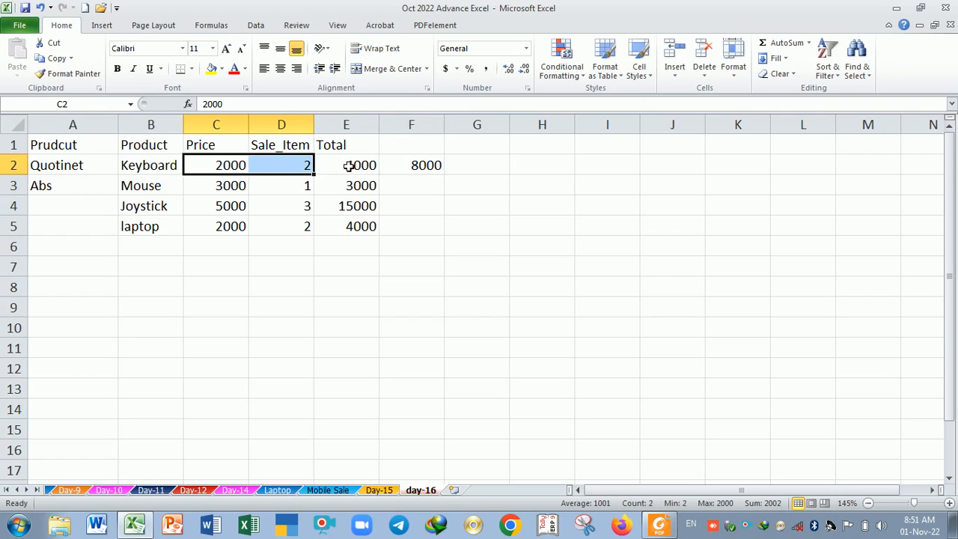
left_click(346, 165)
double_click(346, 165)
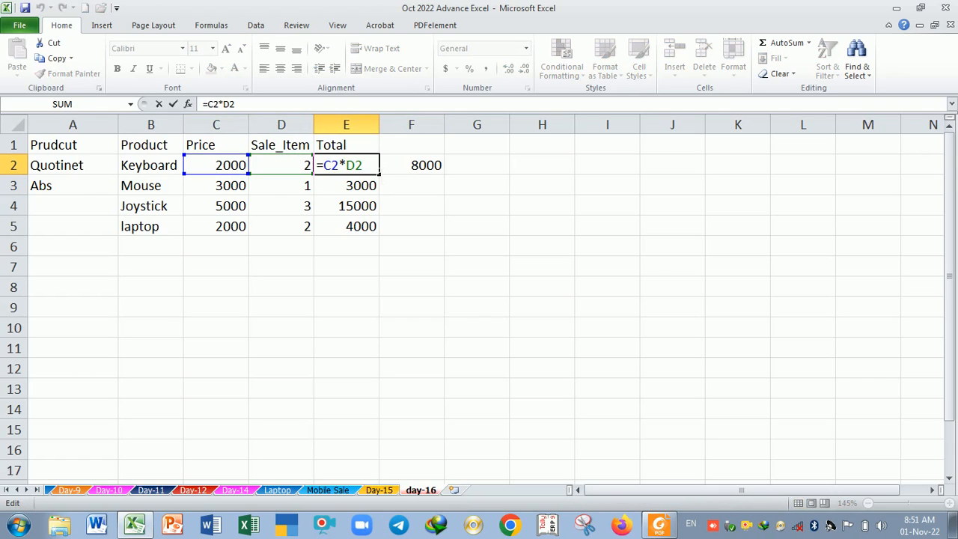
key("Return")
left_click(412, 164)
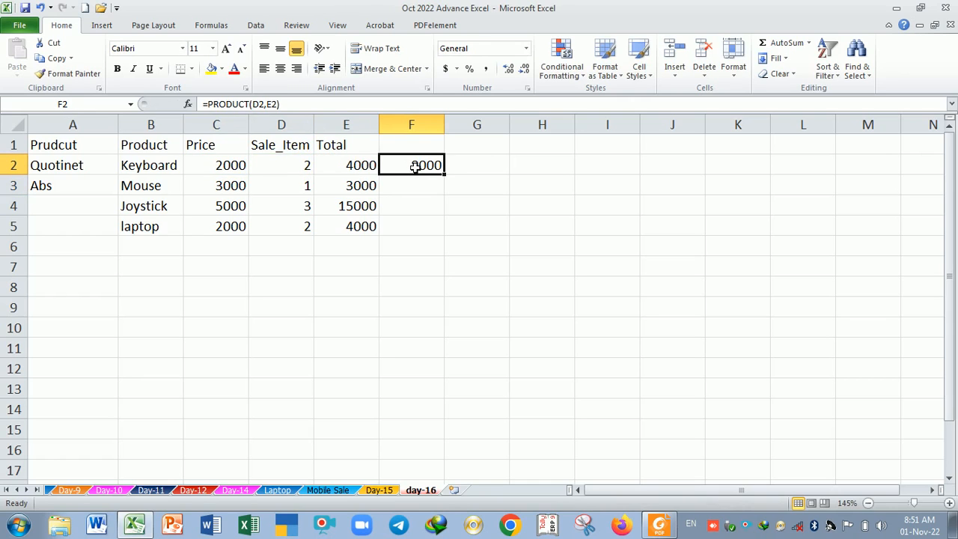
double_click(412, 165)
key("Return")
left_click(417, 163)
double_click(417, 163)
key("Return")
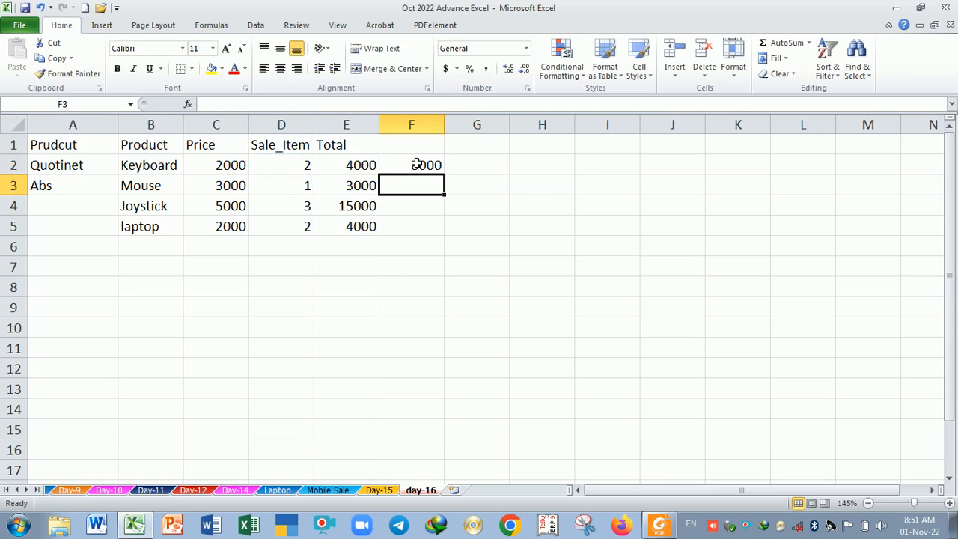
double_click(414, 165)
key("Return")
Step: Replace the formula in F2 with a PRODUCT formula multiplying the Keyboard's price in C2 by its sold quantity in D2
left_click(425, 166)
type("=")
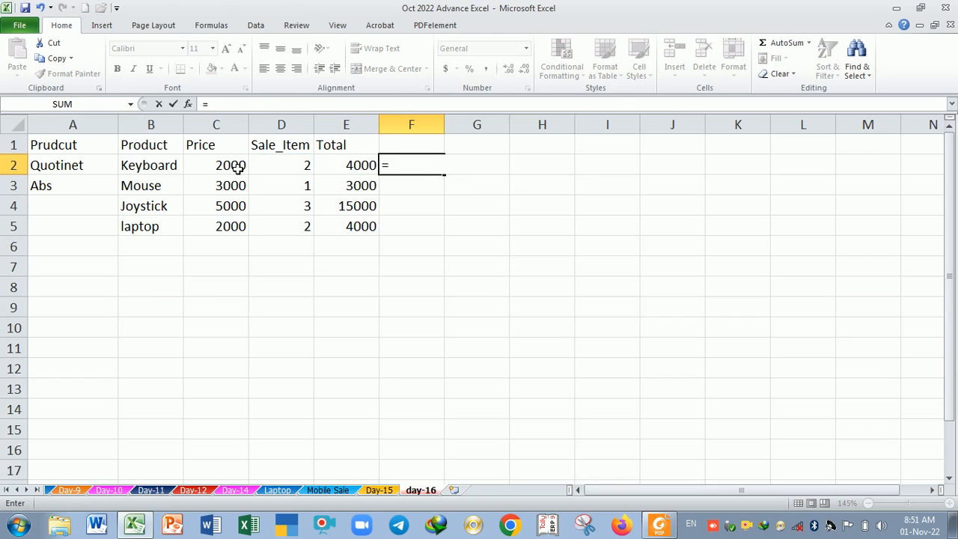
type("pro")
key("Down")
key("Tab")
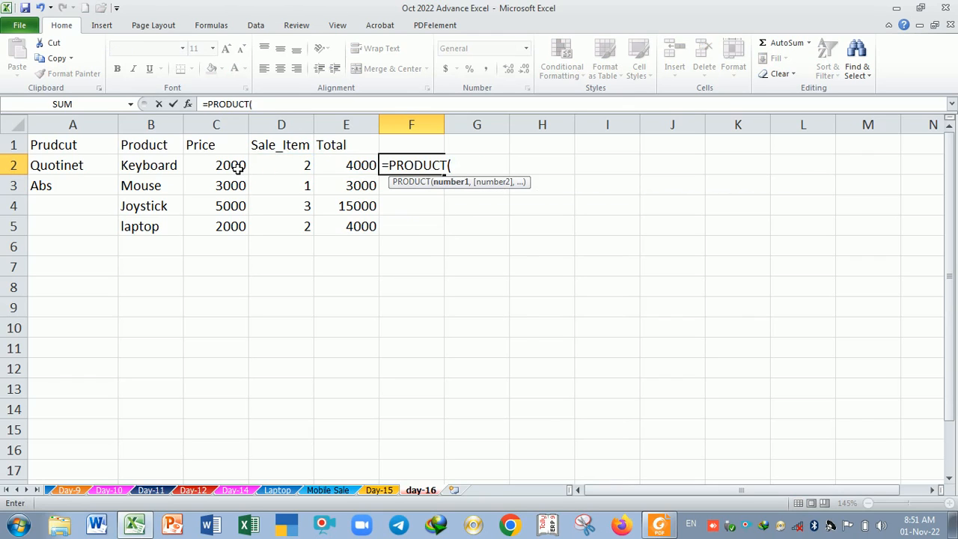
left_click(232, 167)
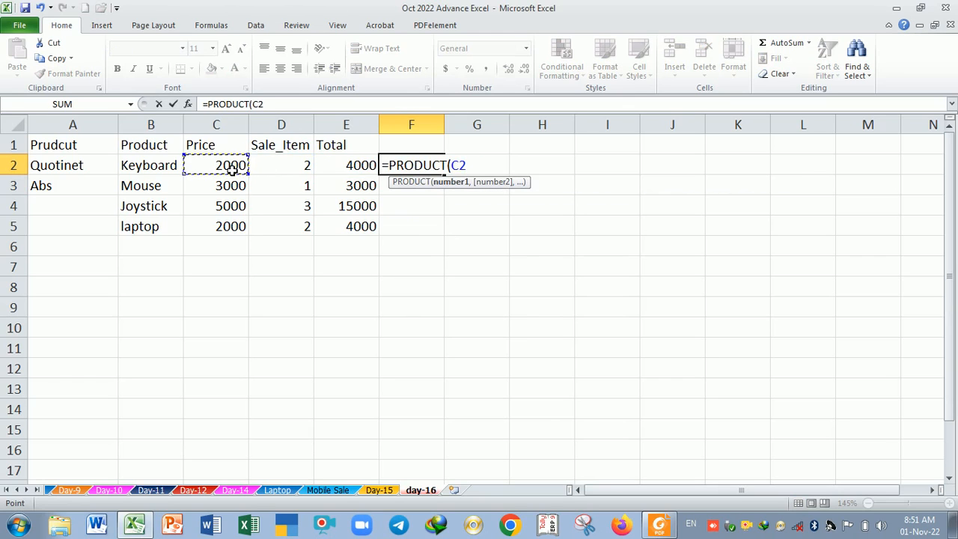
type(",")
left_click(279, 171)
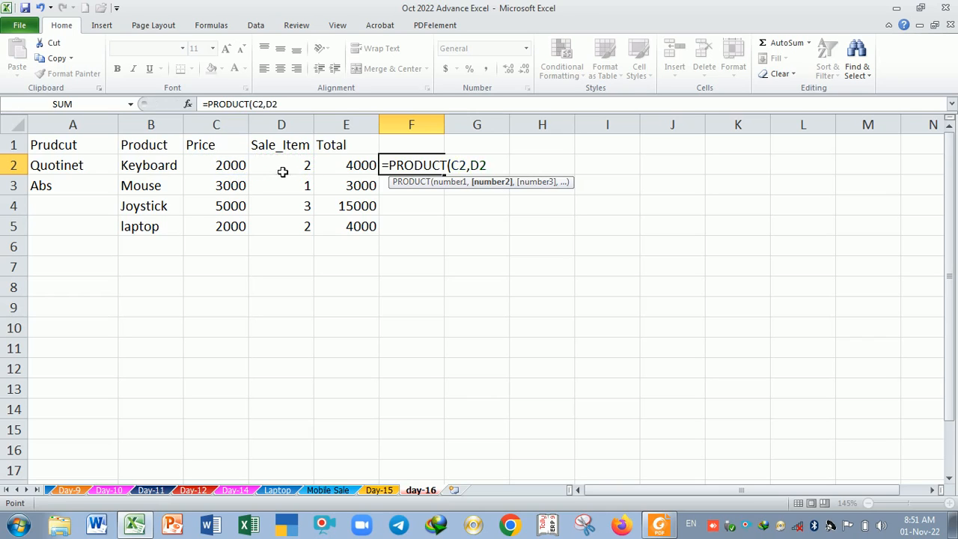
key("Return")
Step: Fill the F2 PRODUCT formula down through F5 for the remaining products
left_click(421, 167)
left_click_drag(449, 179, 453, 238)
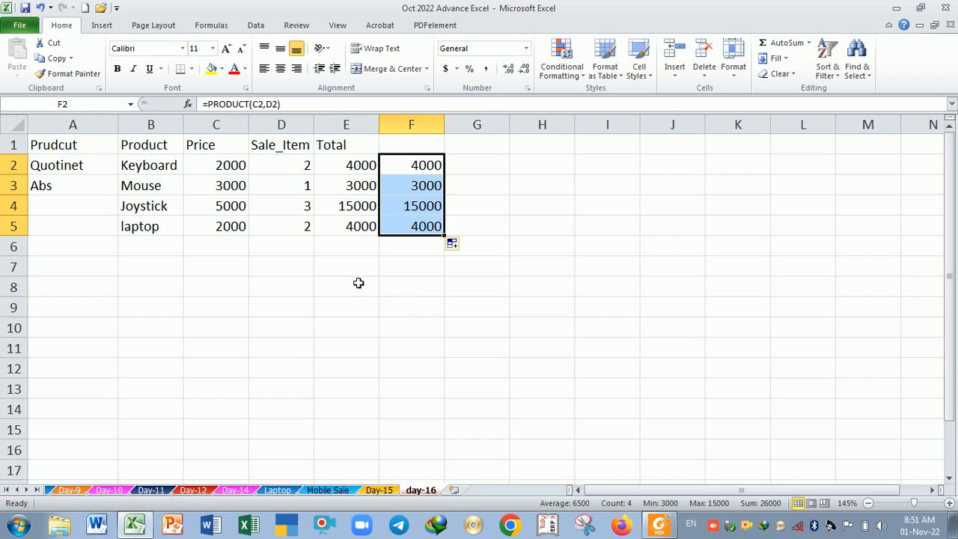
left_click(222, 286)
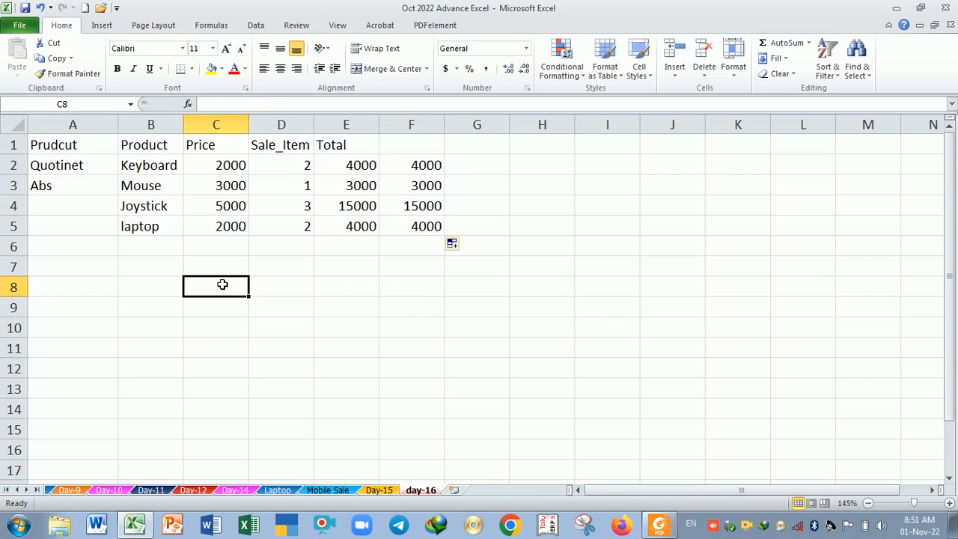
left_click(221, 267)
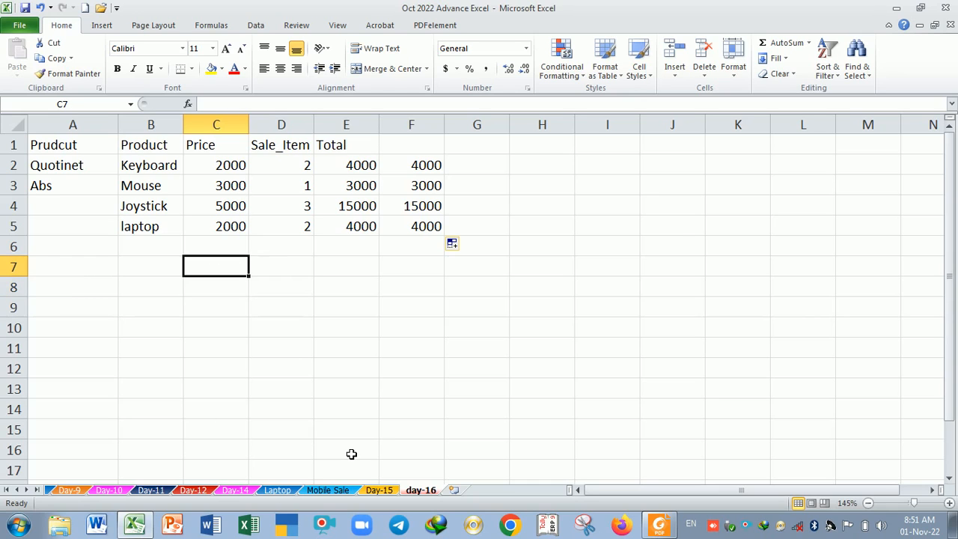
Step: Switch to the Excel formula book PDF in Foxit Reader and read the QUOTIENT description and syntax
key("alt+Tab")
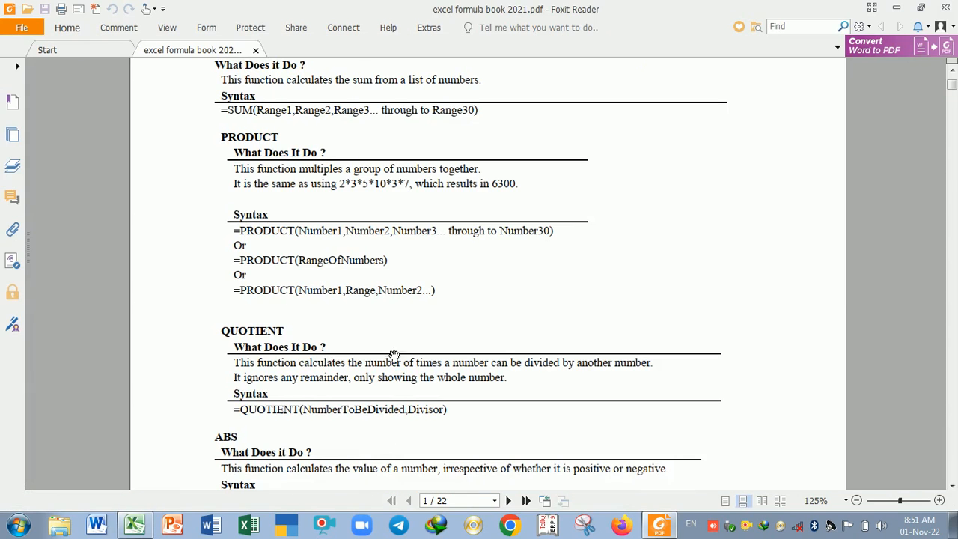
scroll(316, 355, "up", 1)
scroll(303, 322, "down", 2)
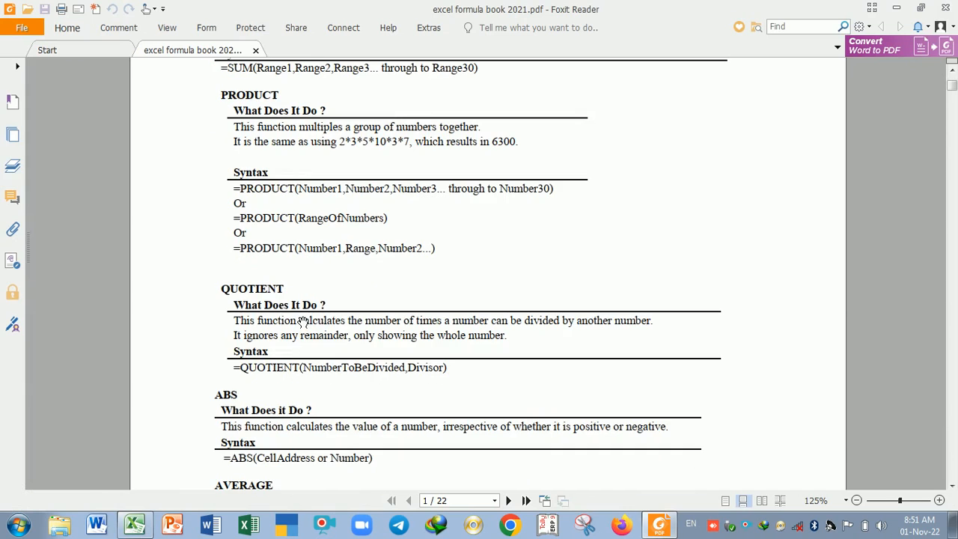
double_click(252, 289)
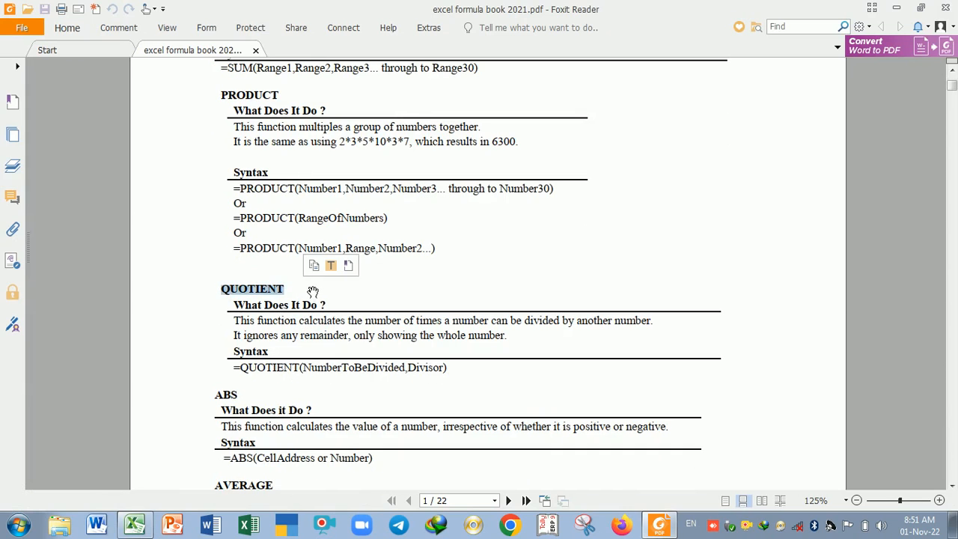
scroll(288, 277, "down", 2)
left_click(287, 276)
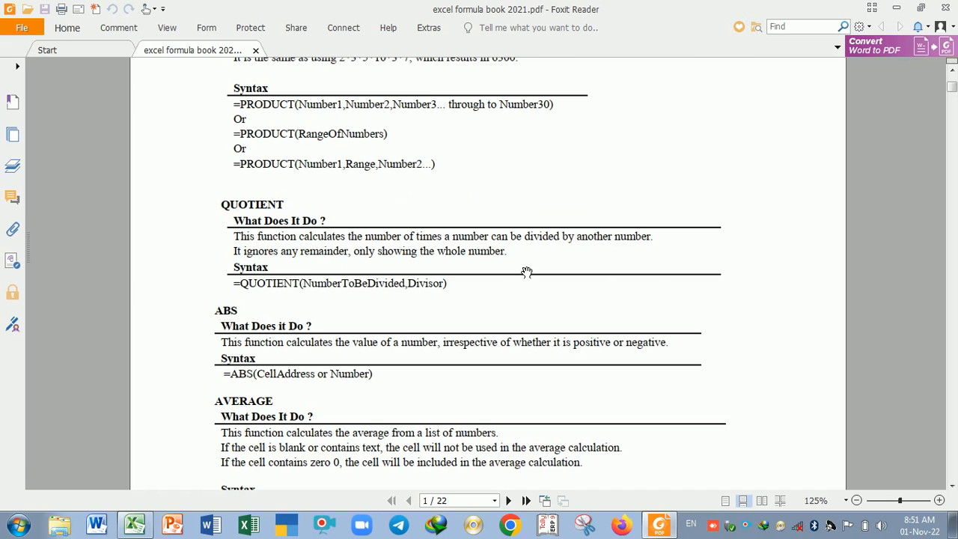
Step: Return to the Excel workbook and calculate an ordinary division in C8 with =11/3
key("alt+Tab")
left_click(226, 288)
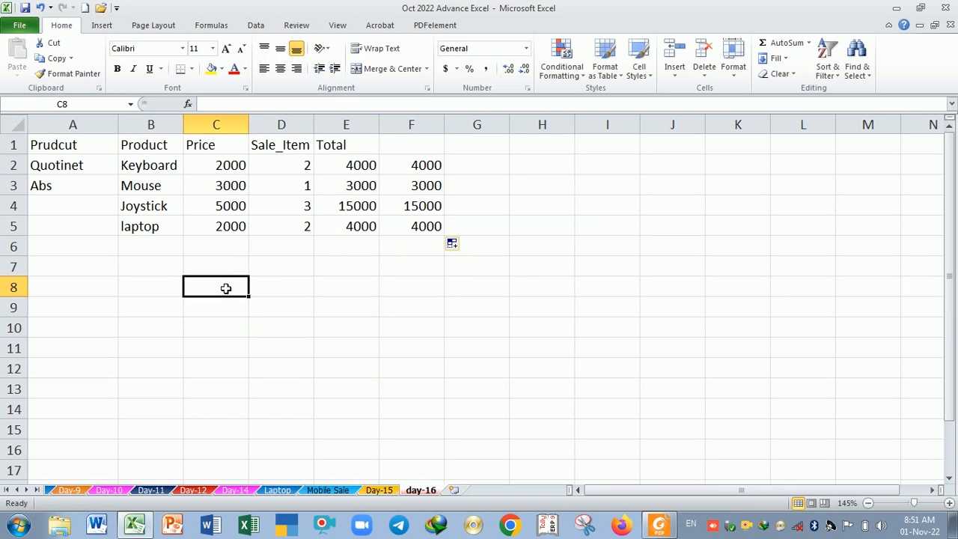
type("=")
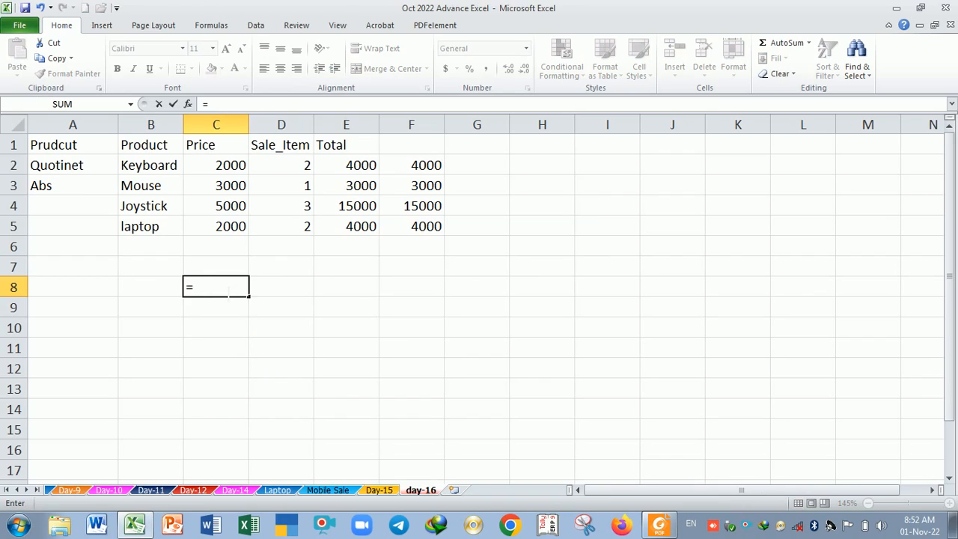
type("11/3")
key("Return")
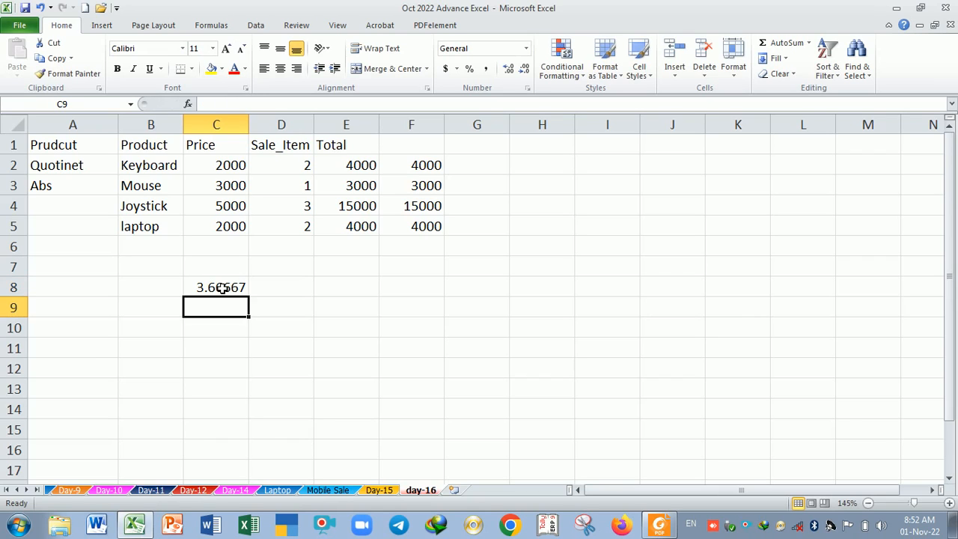
left_click(203, 287)
left_click(205, 315)
left_click(207, 291)
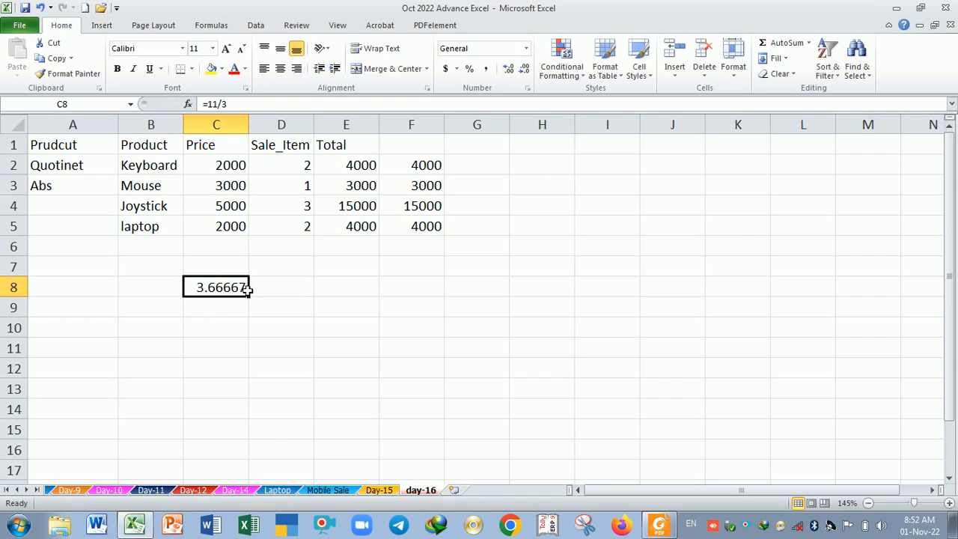
left_click(228, 308)
left_click(291, 286)
type("=qu")
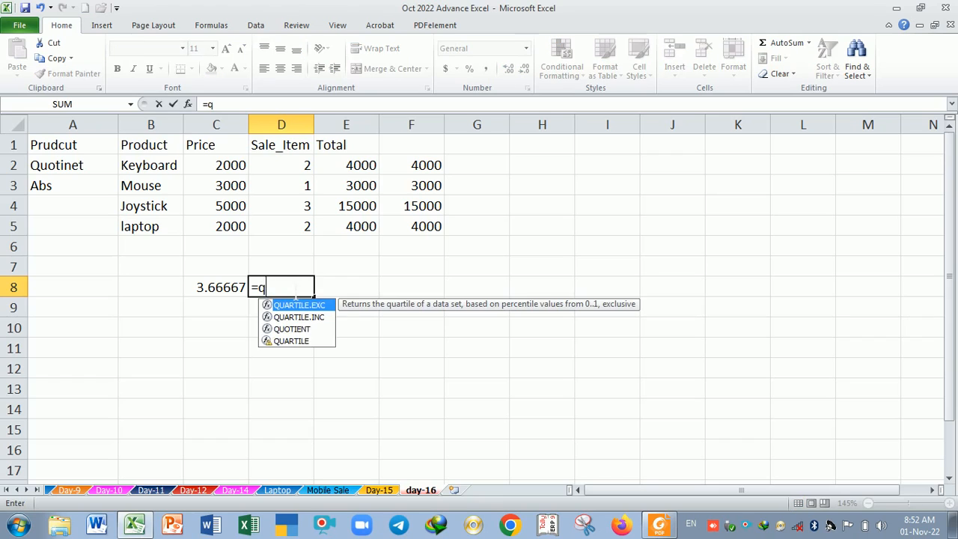
key("Tab")
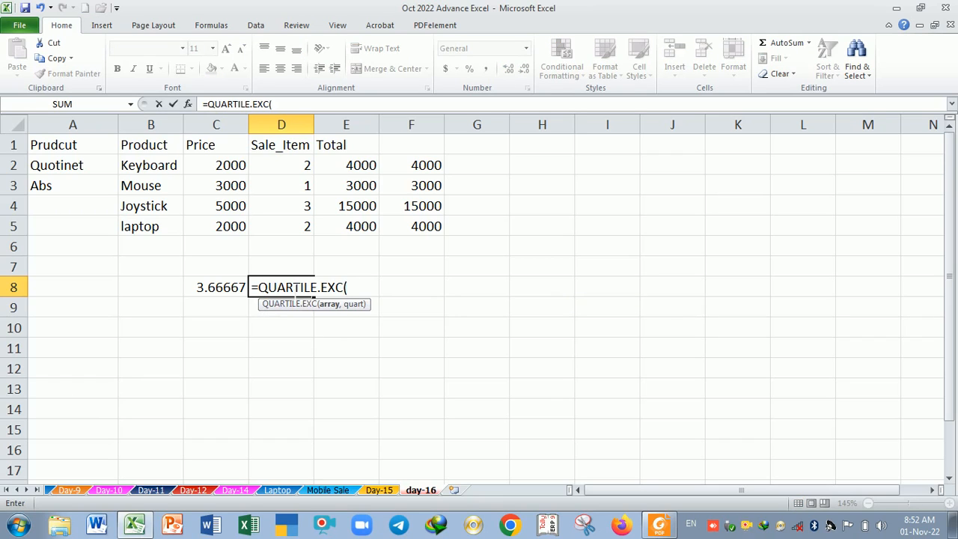
key("BackSpace")
key("BackSpace")
key("BackSpace")
key("BackSpace")
key("BackSpace")
key("BackSpace")
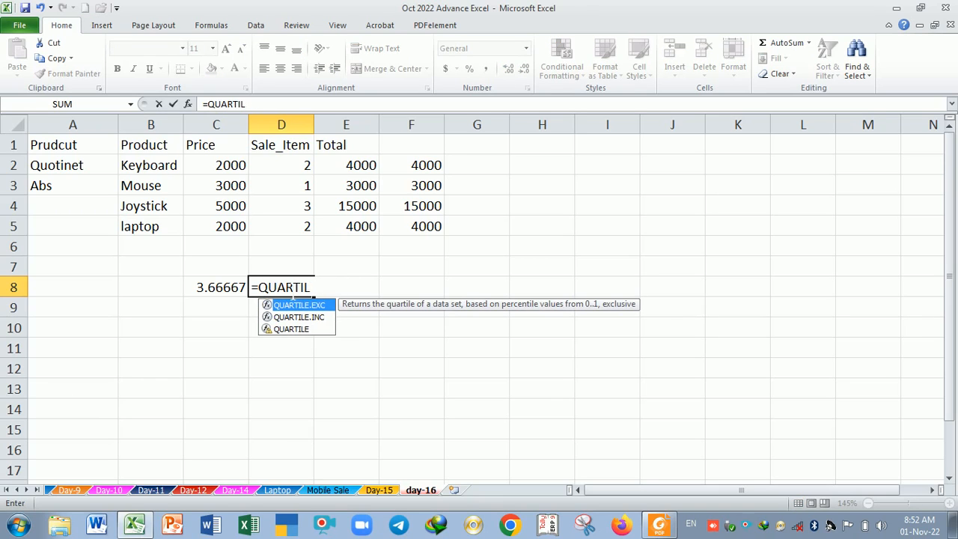
key("Down")
key("Down")
key("Tab")
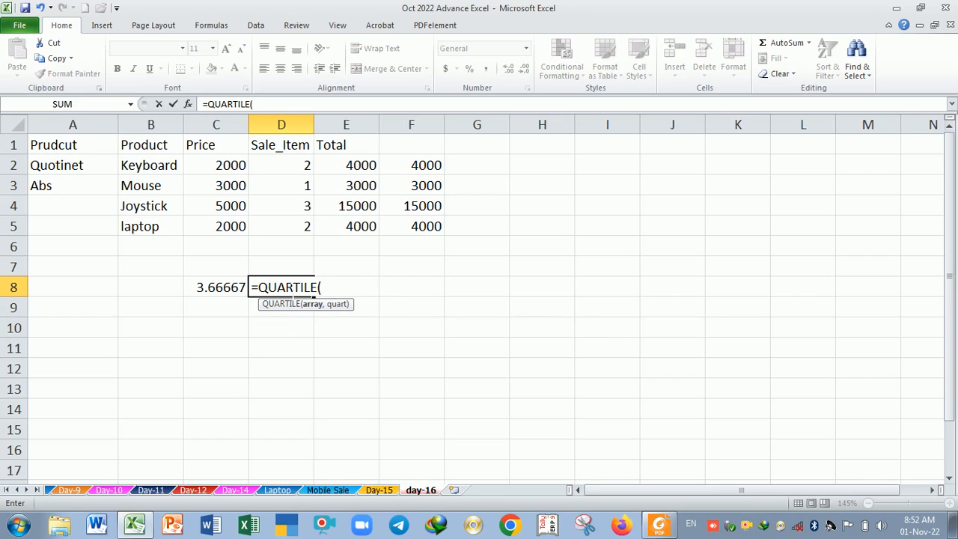
key("BackSpace")
key("BackSpace")
key("BackSpace")
key("BackSpace")
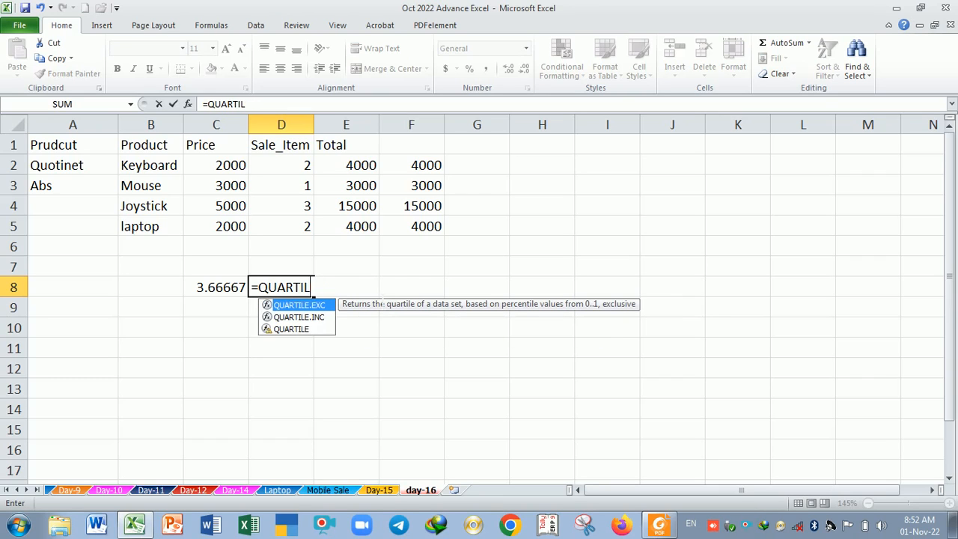
key("BackSpace")
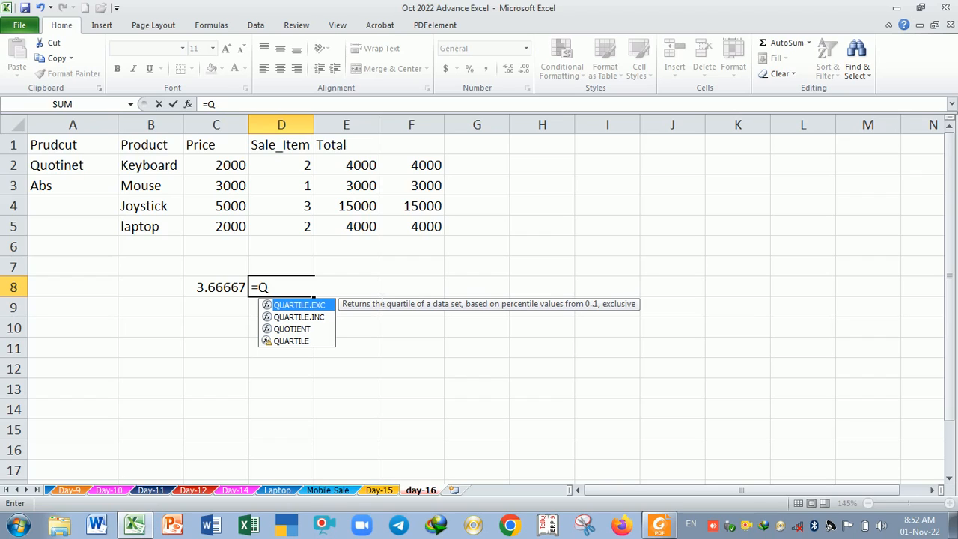
Step: Complete the formula in D8 as =QUOTIENT(11,3) to return only the whole-number part of the division
type("uo")
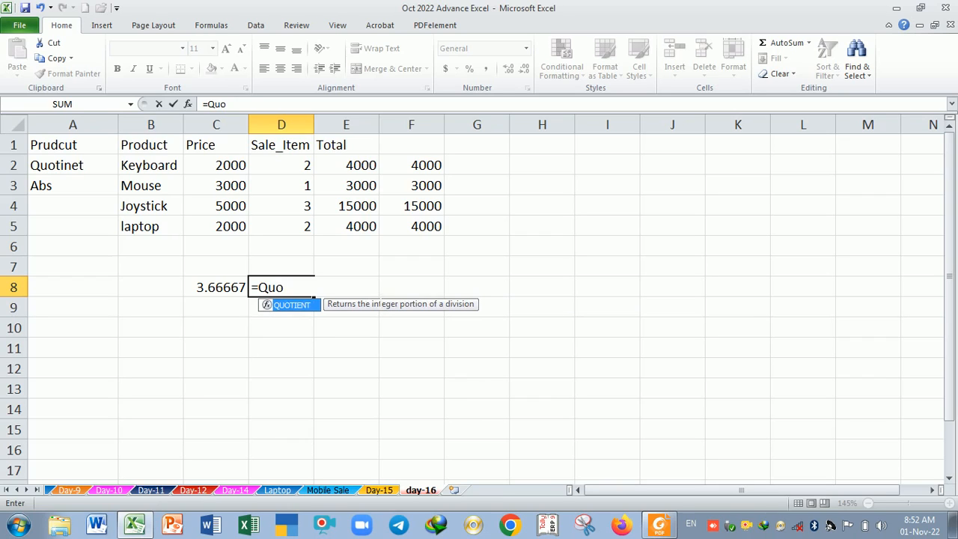
key("Tab")
type("11,")
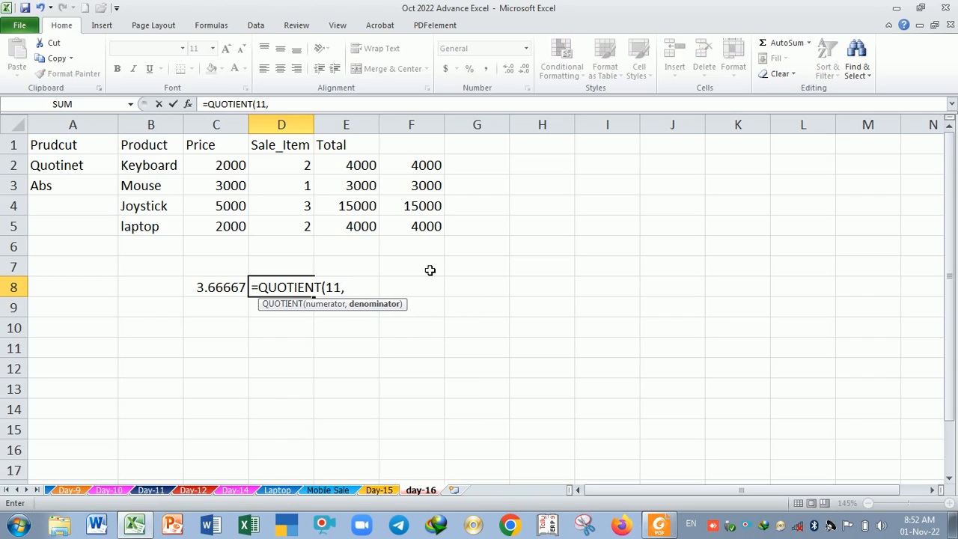
type("3")
key("Return")
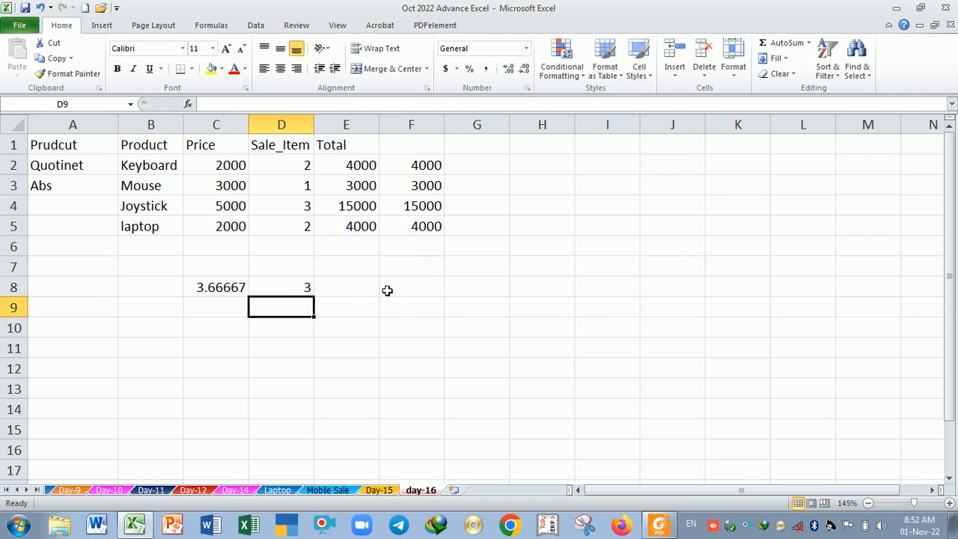
Step: Reopen the QUOTIENT formula in D8 to review its numerator and denominator, leaving it as entered
double_click(271, 289)
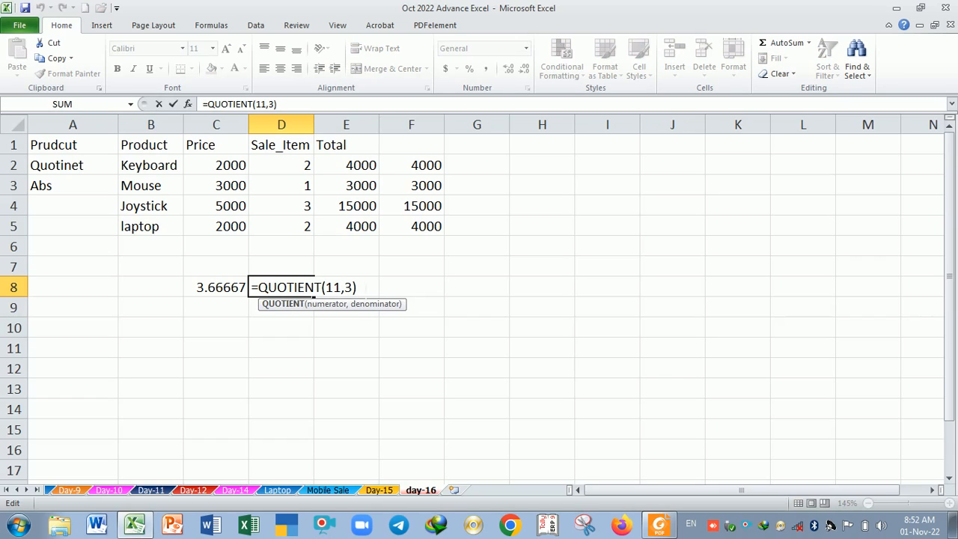
left_click(377, 290)
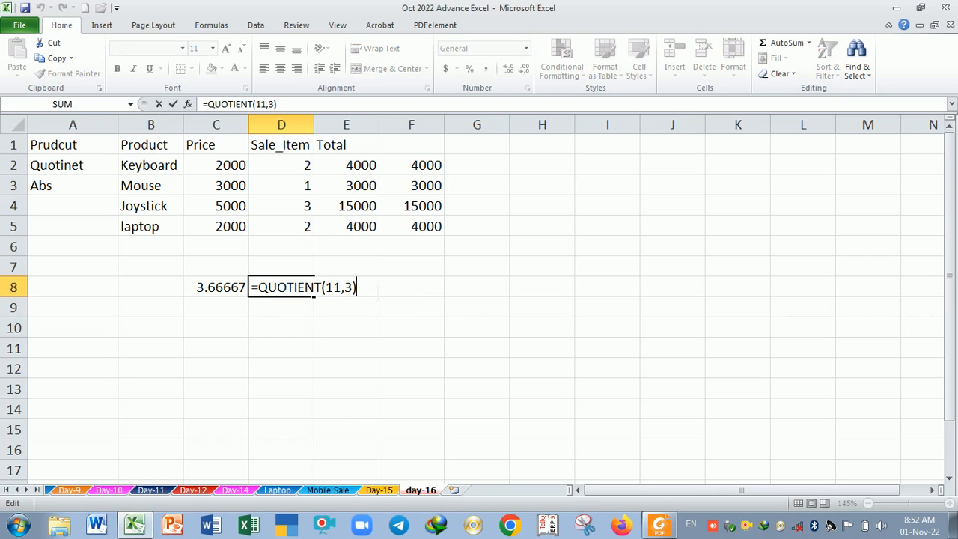
key("Return")
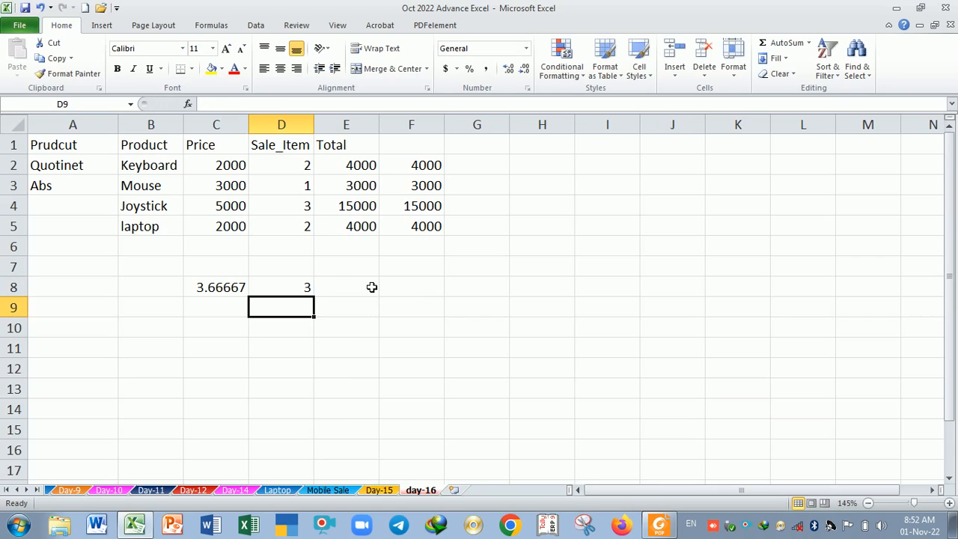
left_click(309, 345)
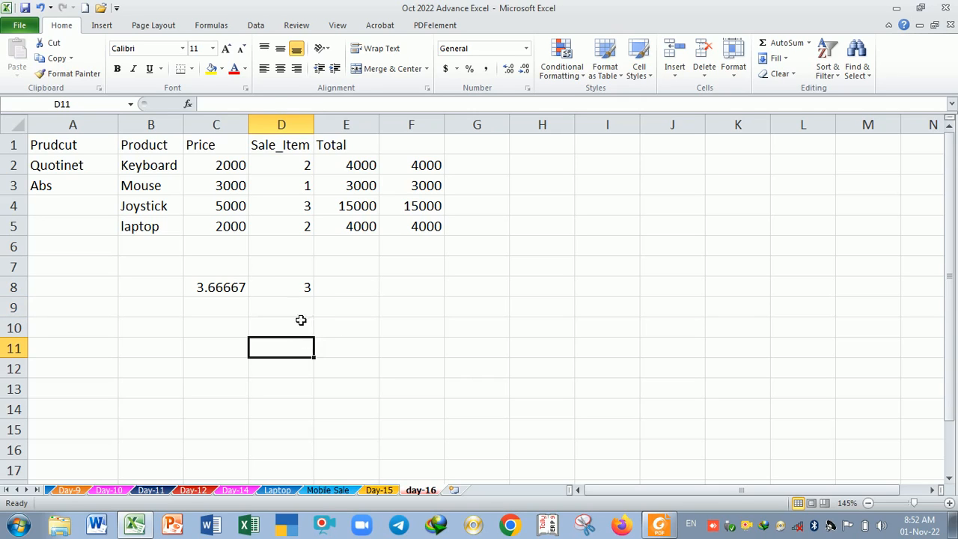
double_click(286, 291)
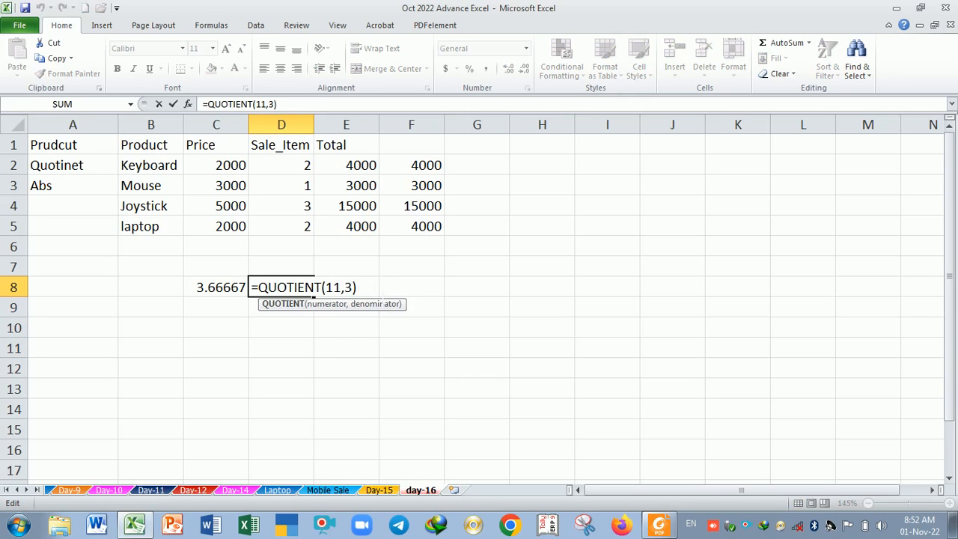
key("Return")
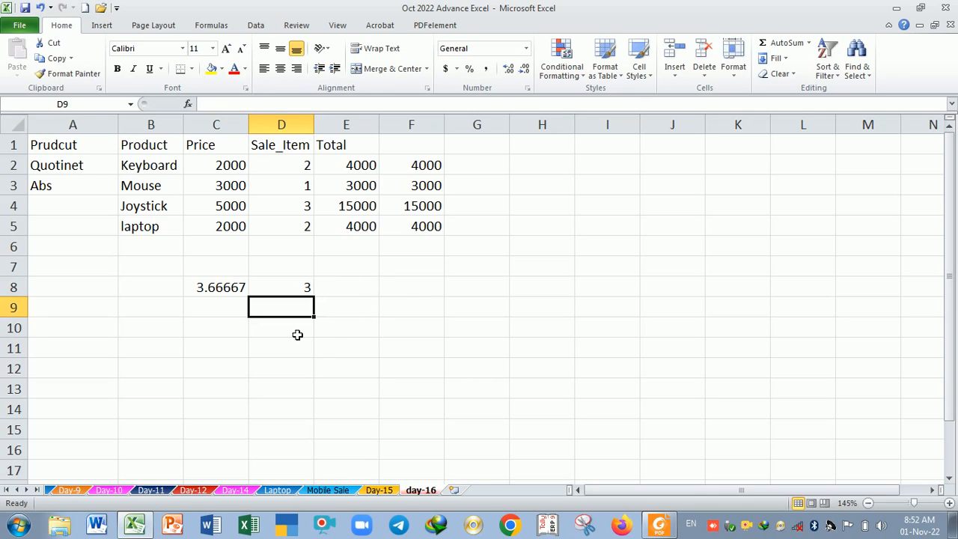
Step: Check the ABS entry in the Foxit Reader formula book and, back in Excel, enter the heading Number] in E8
key("alt+Tab")
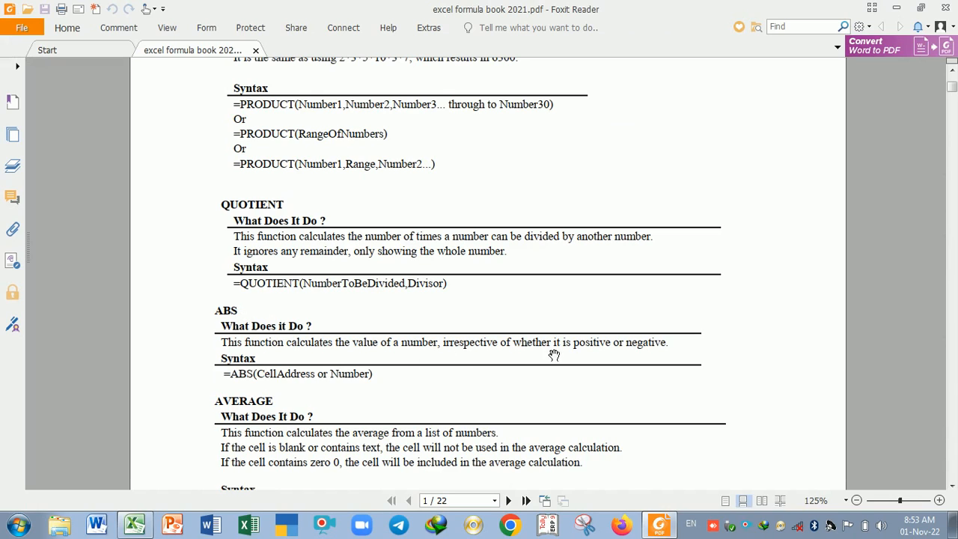
key("alt+Tab")
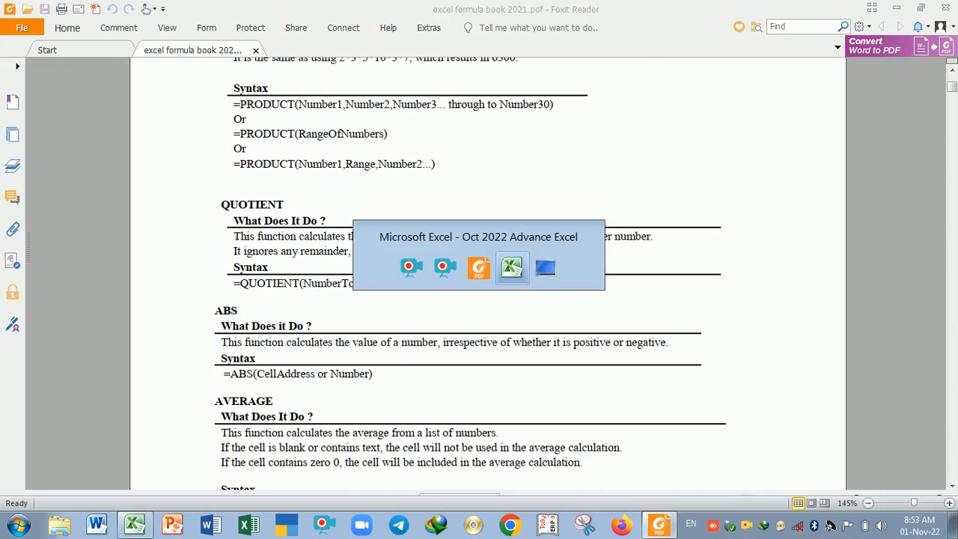
left_click(338, 293)
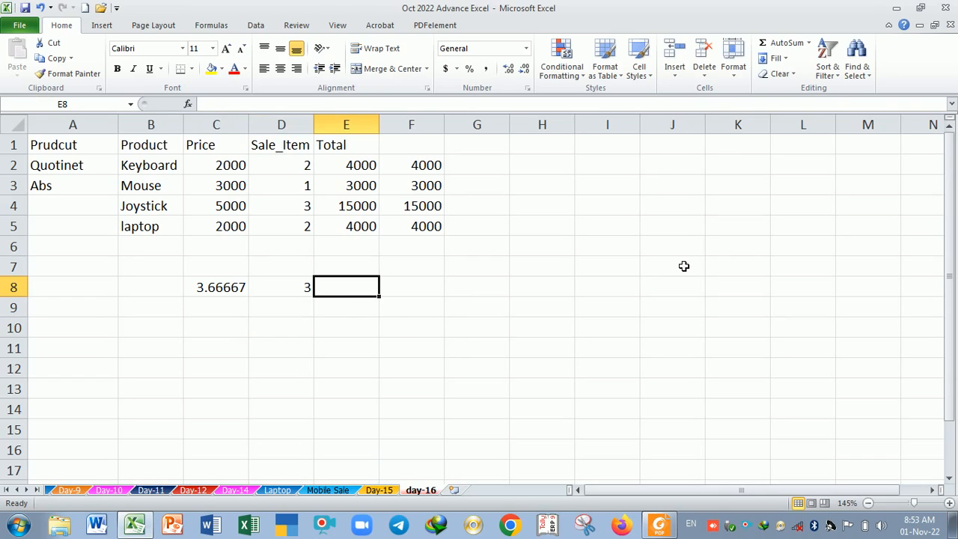
type("Number]")
key("Return")
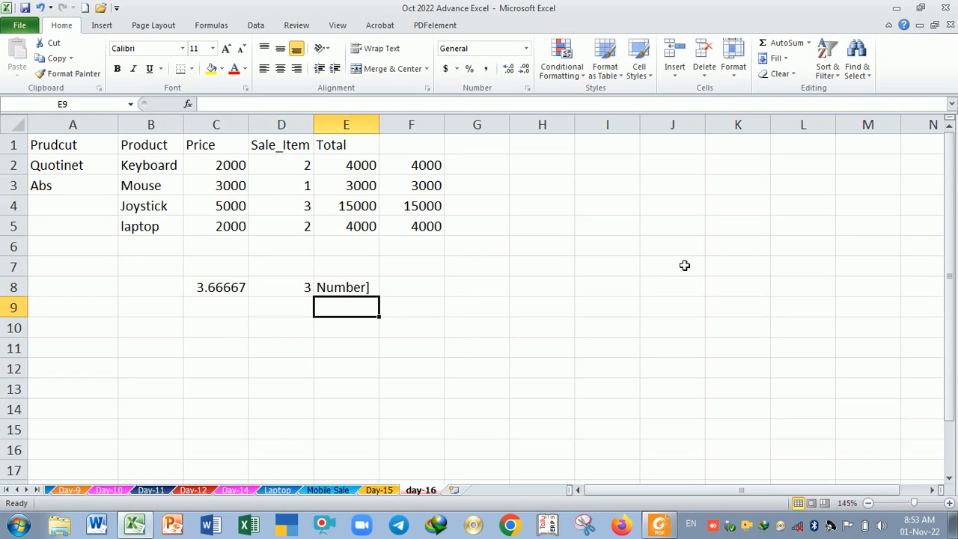
Step: Fill E9:E16 with the sample numbers -20, 30, 50, 60, 80, 40, 30 and -50
type("-20")
key("Return")
type("30")
key("Return")
type("50")
key("Return")
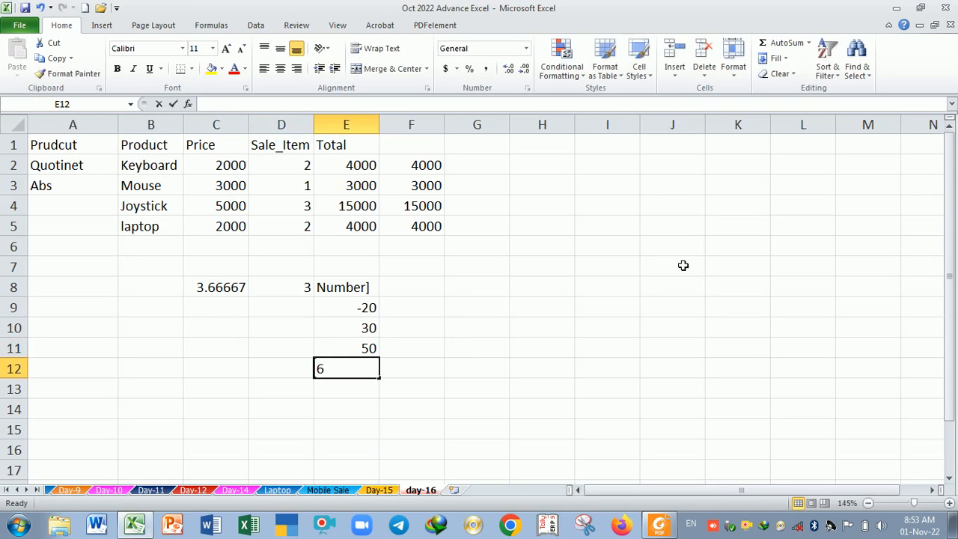
type("60")
key("Return")
type("80")
key("Return")
type("40")
key("Return")
type("30")
key("Return")
type("-50")
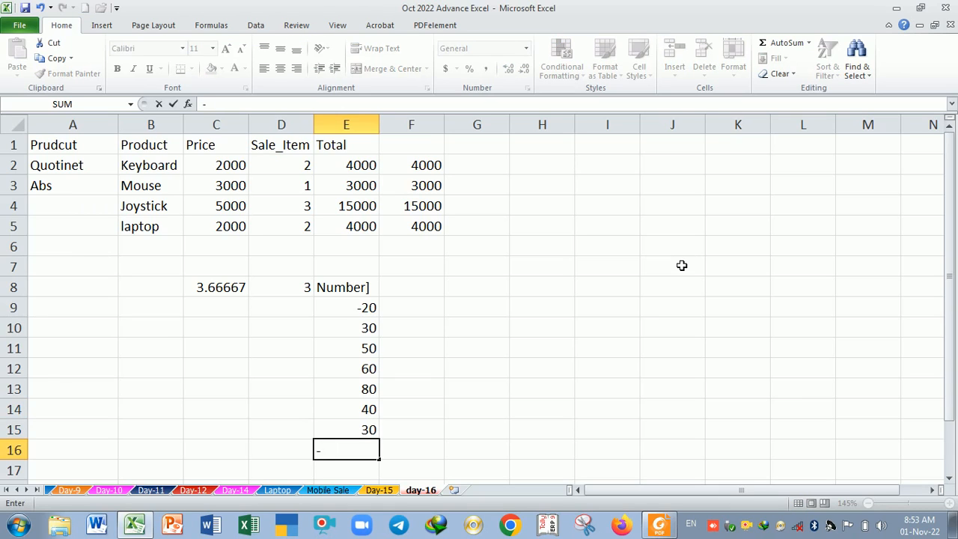
key("Return")
Step: Enter the heading Abs in F8, beside the number column's heading
key("Right")
key("Up")
key("Up")
key("Up")
key("Up")
key("Up")
key("Up")
key("Up")
key("Up")
key("Up")
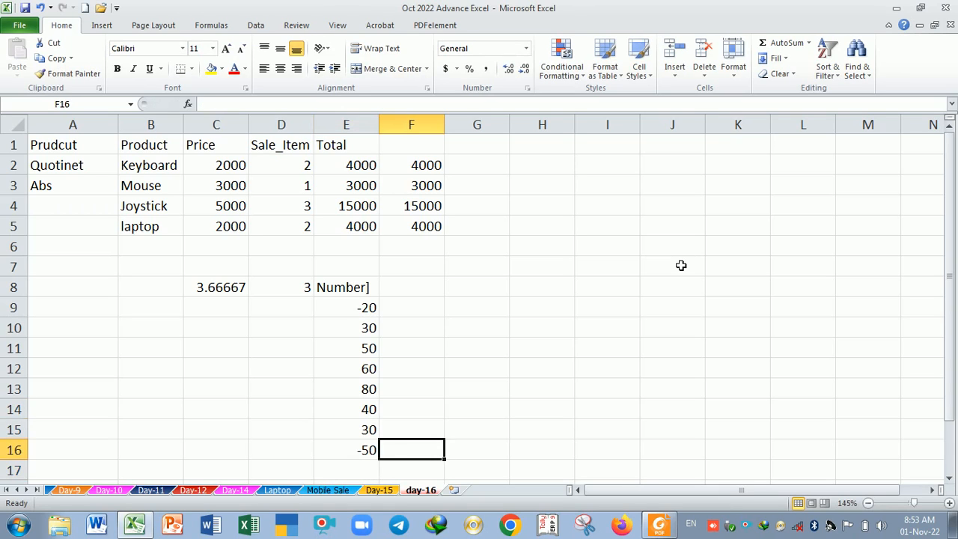
type("Abs")
key("Return")
Step: Enter =ABS(E9) in F9 and fill the formula down to F16
type("=abs")
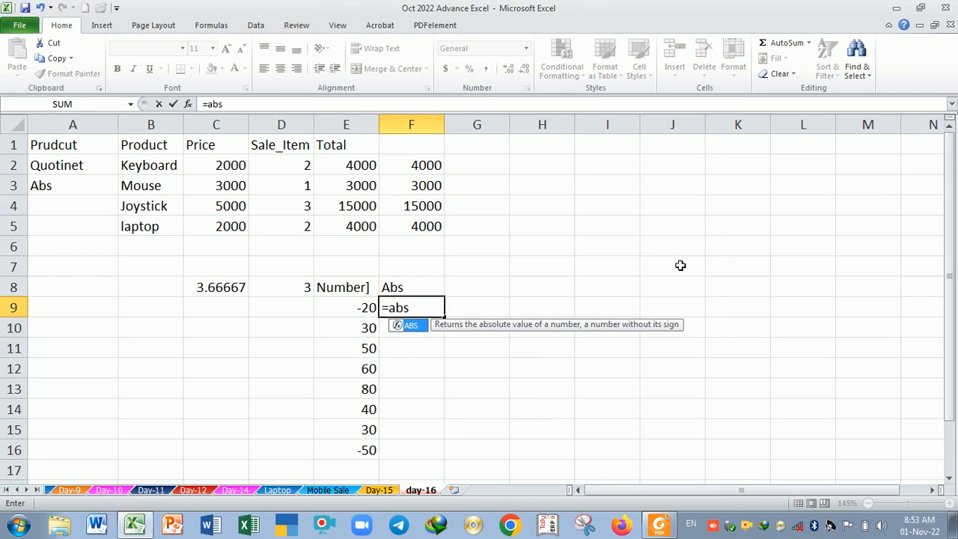
key("Tab")
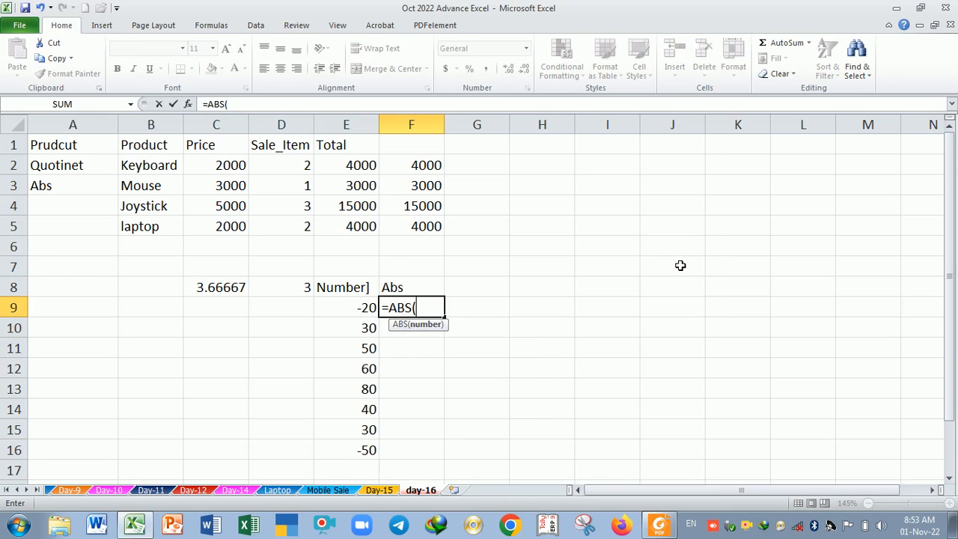
left_click(348, 310)
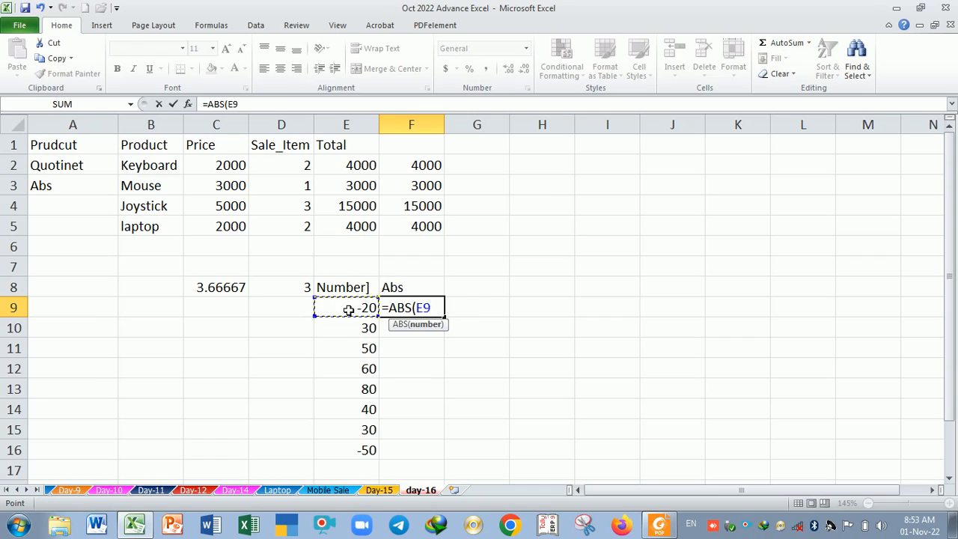
key("Return")
left_click(434, 314)
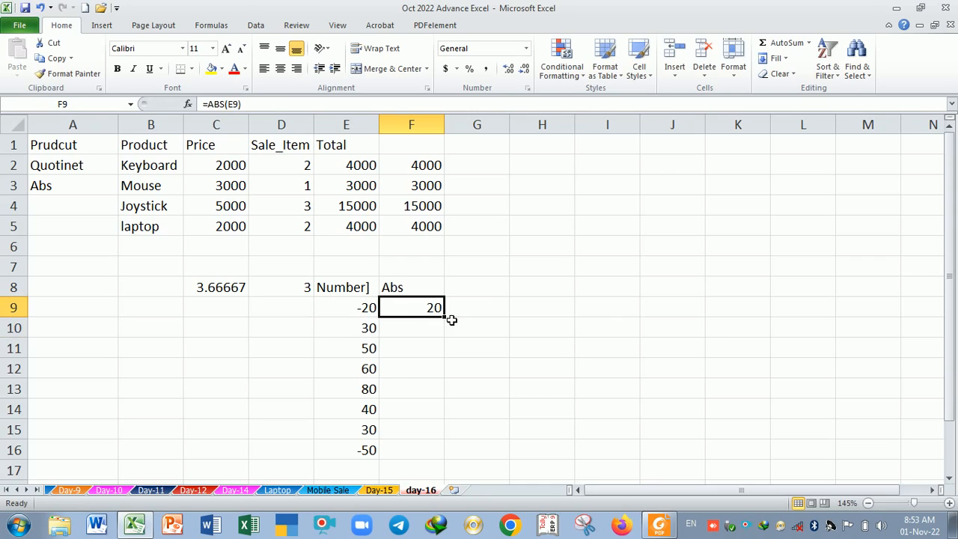
left_click_drag(445, 317, 446, 459)
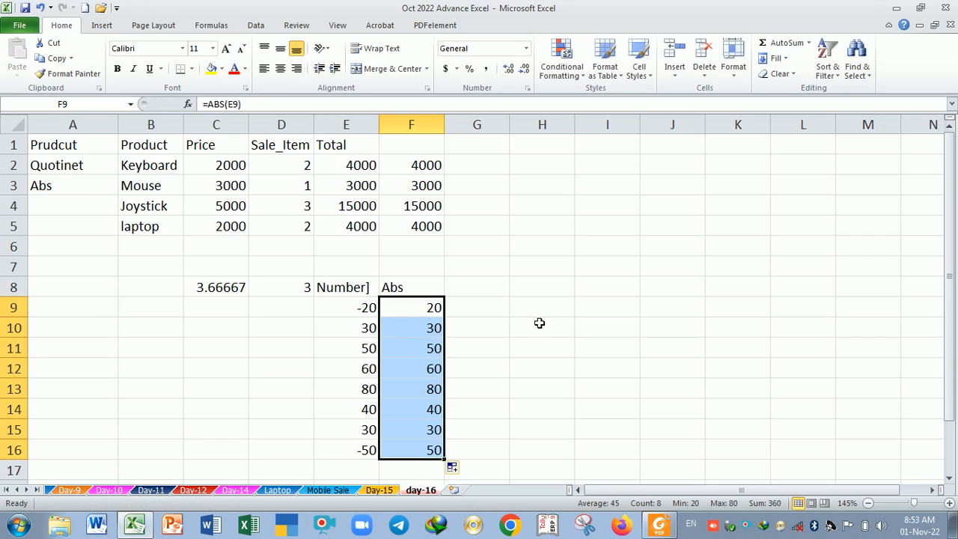
Step: Try entering =ABS without an argument in G9, and clear the cell again
left_click(417, 294)
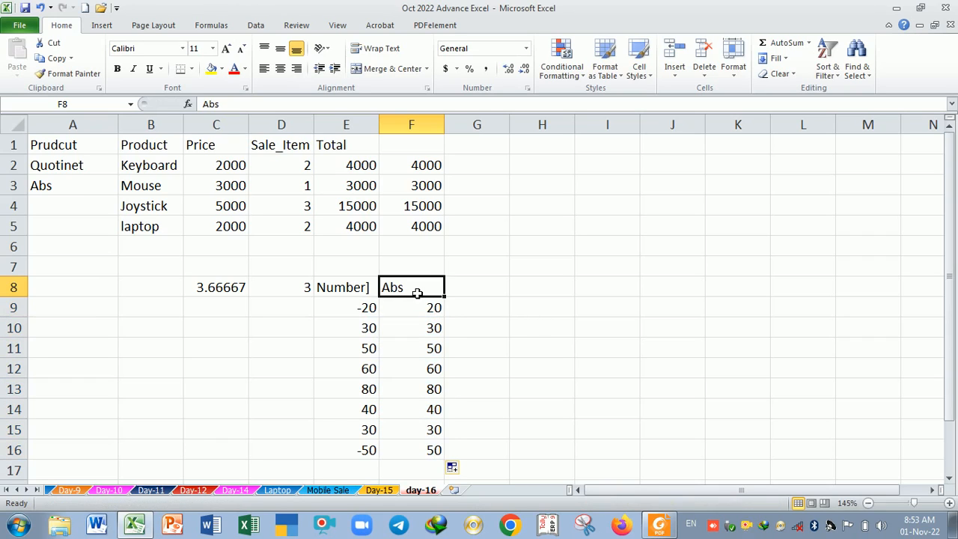
left_click(471, 313)
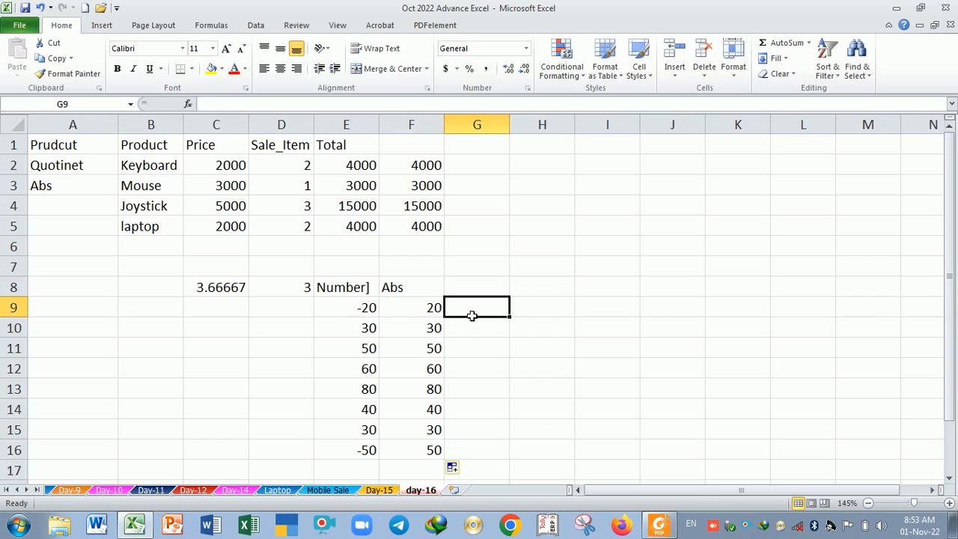
type("=a")
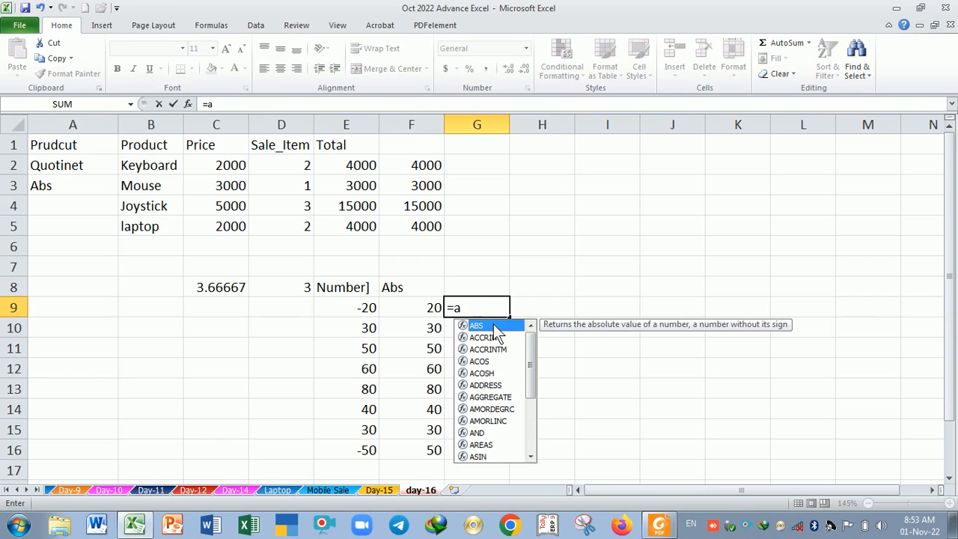
double_click(494, 326)
key("BackSpace")
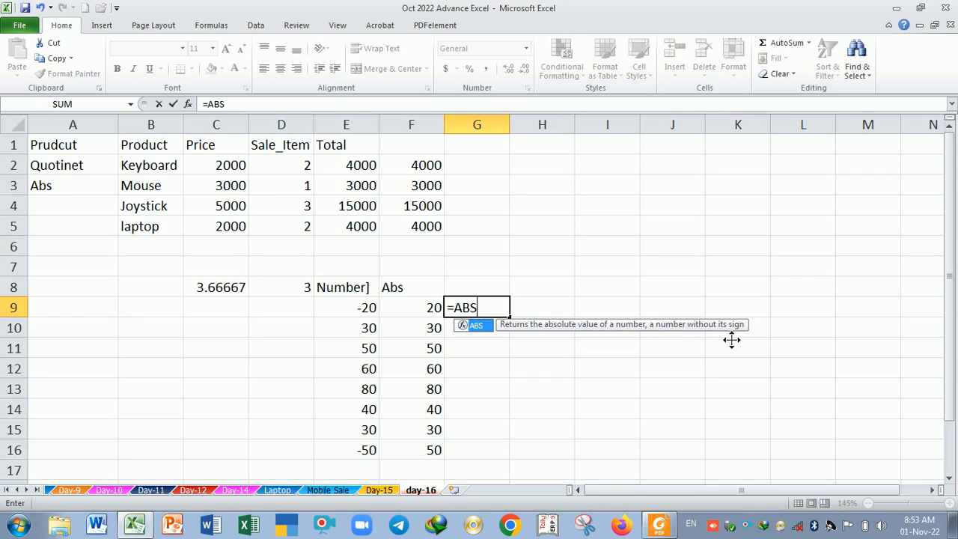
key("Return")
left_click(501, 310)
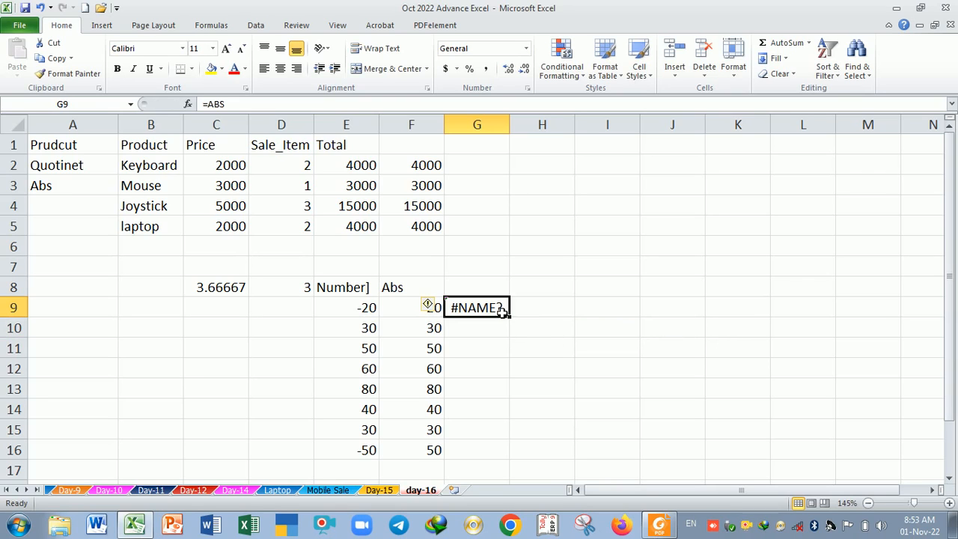
key("Delete")
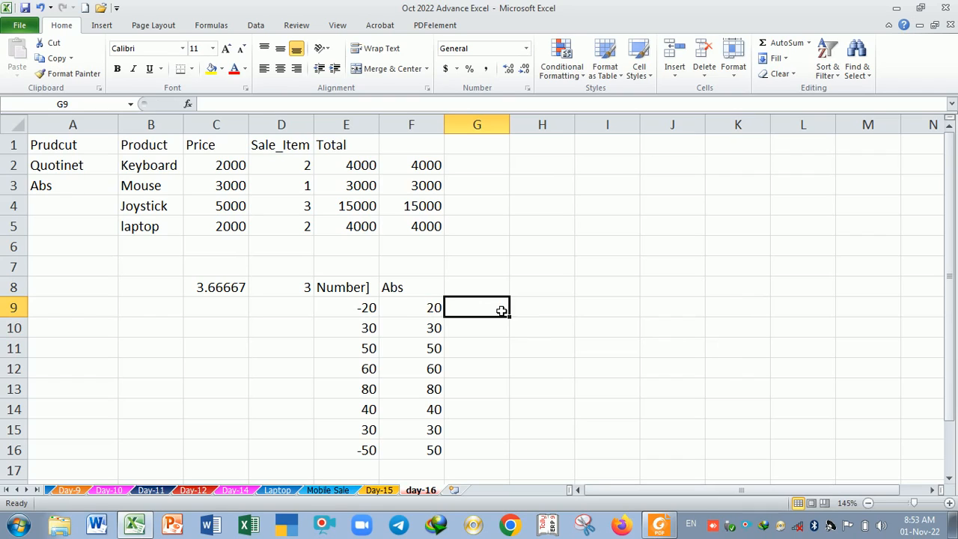
Step: Compare the numbers in E9:E16 with their ABS results in F9:F16, especially the negative number in row 9
left_click(342, 310)
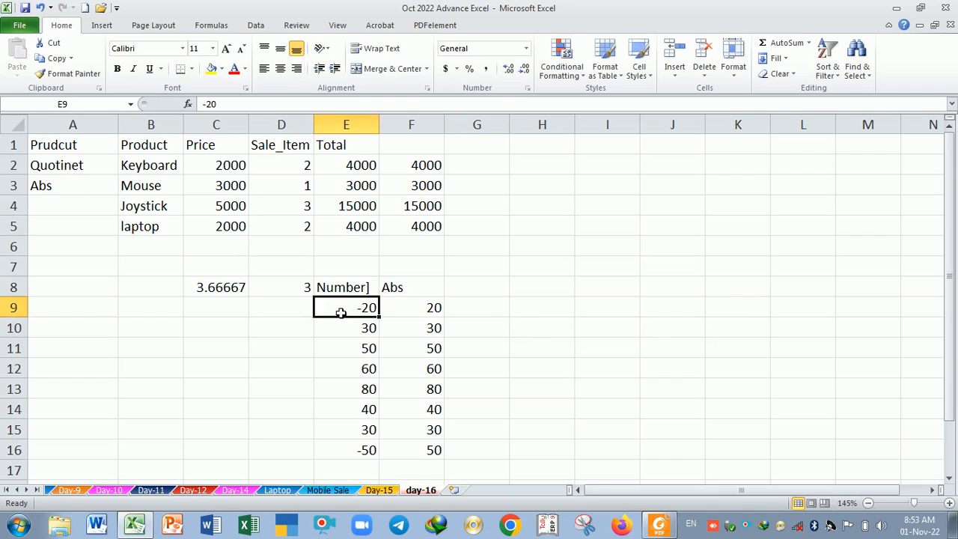
left_click(490, 310)
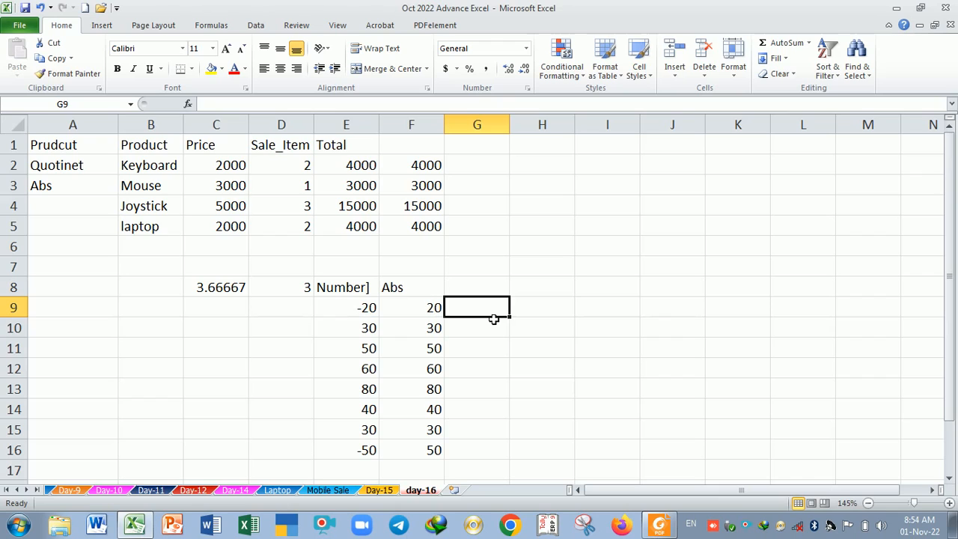
left_click(495, 346)
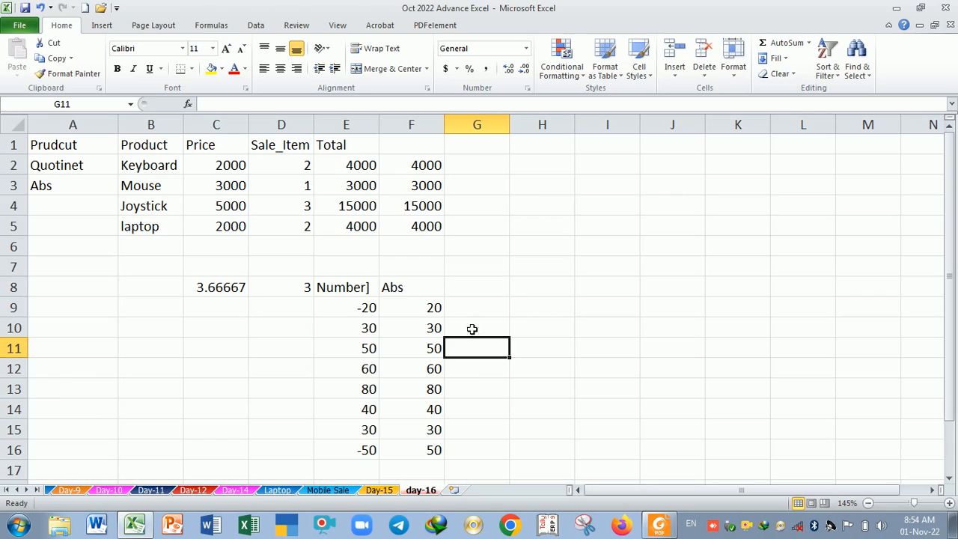
left_click(468, 306)
left_click(420, 292)
left_click_drag(353, 314, 438, 449)
left_click_drag(354, 306, 410, 311)
Step: Switch to the formula book PDF in Foxit Reader, skim the entries around ABS, and return to the Excel workbook
key("alt+Tab")
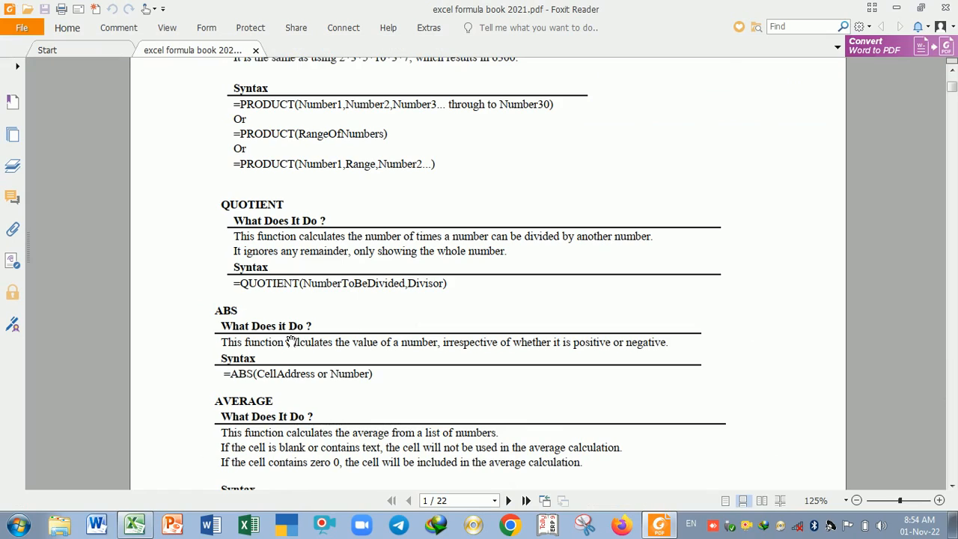
scroll(292, 340, "down", 5)
scroll(305, 335, "up", 8)
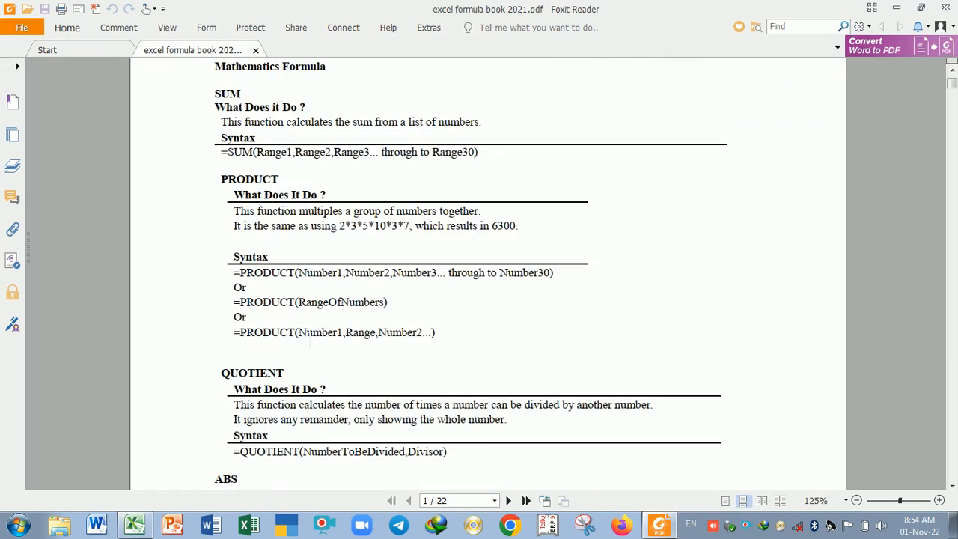
scroll(304, 336, "down", 2)
key("alt+Tab")
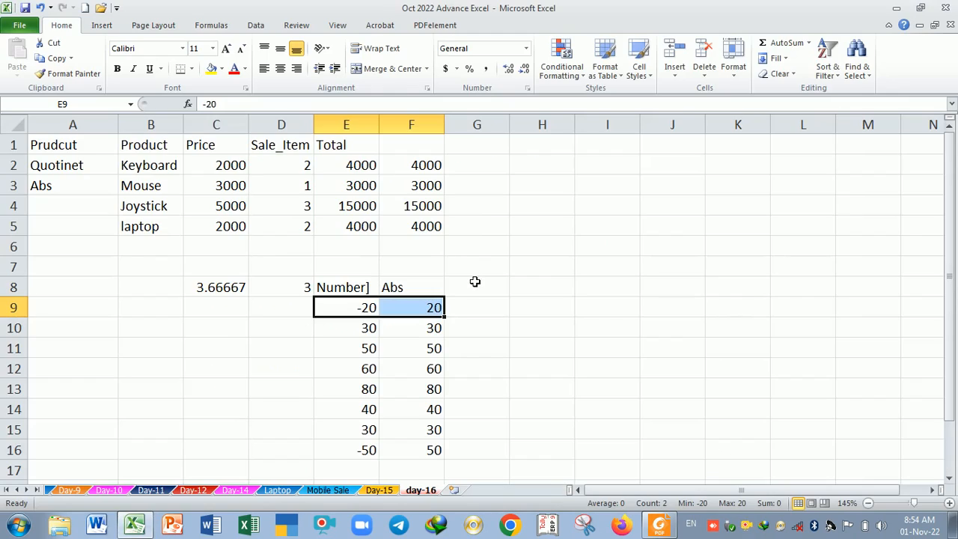
Step: Open the number in E10 for editing and re-enter it as 30
left_click(406, 327)
double_click(367, 335)
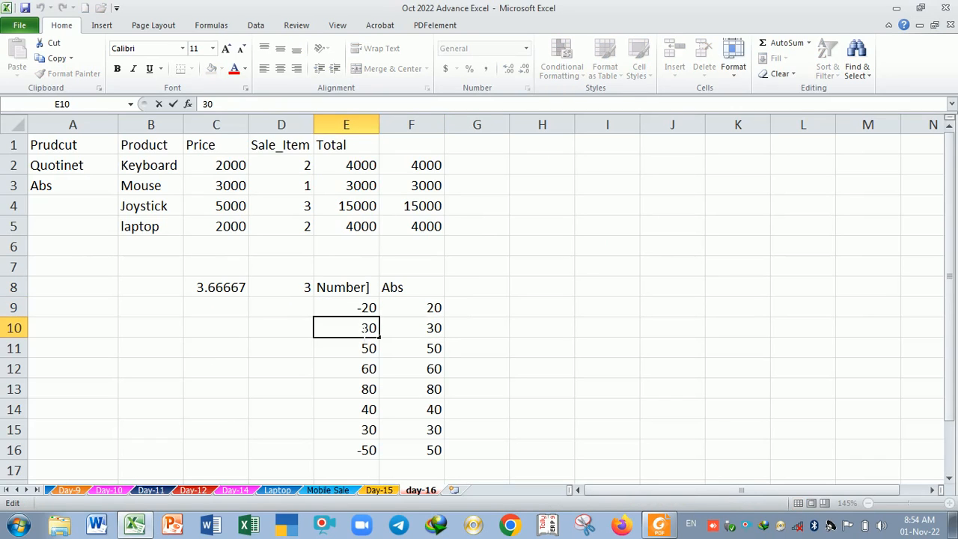
type("=")
key("Return")
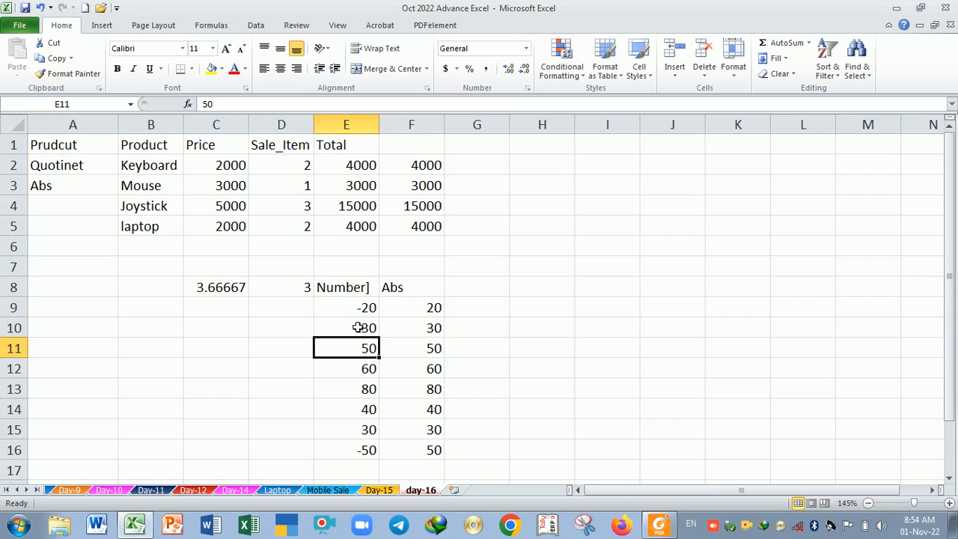
Step: Examine the cells around E9:E11 one by one to compare the negative and positive numbers
key("Right")
key("Up")
key("Down")
key("Left")
key("Left")
key("Up")
key("Up")
key("Right")
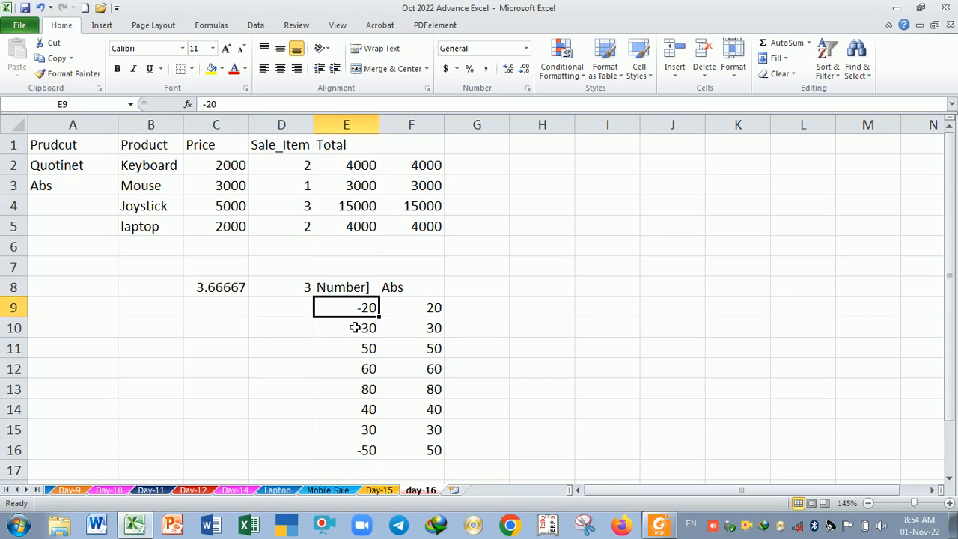
key("Down")
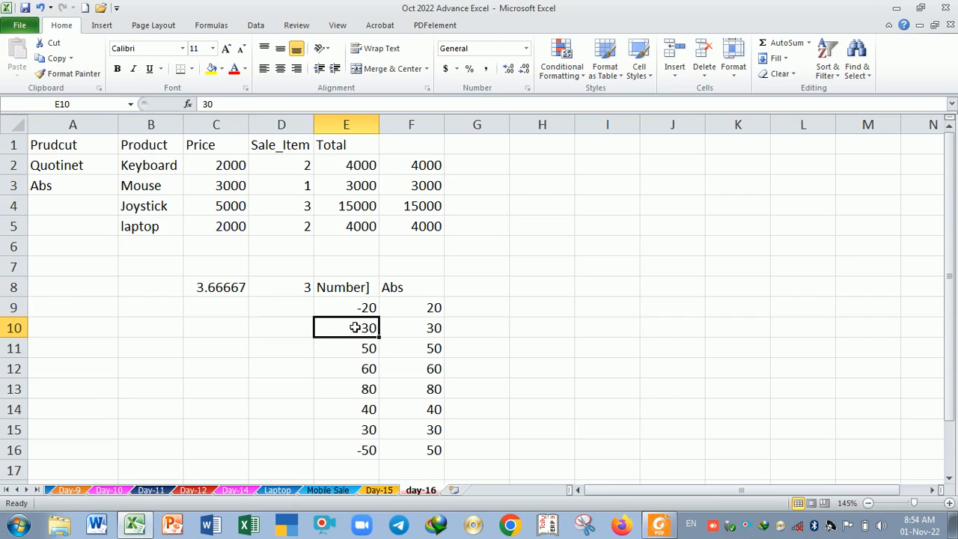
key("Down")
key("Up")
Step: Switch to the formula book PDF in Foxit Reader, find the COUNTBLANK entry on page 2 and select its heading
key("alt+Tab")
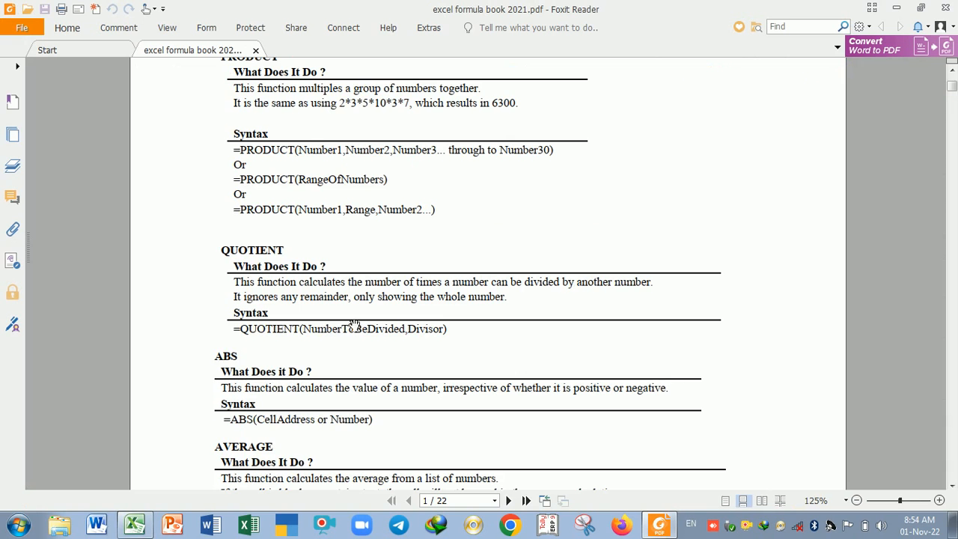
scroll(330, 327, "down", 5)
scroll(299, 299, "down", 10)
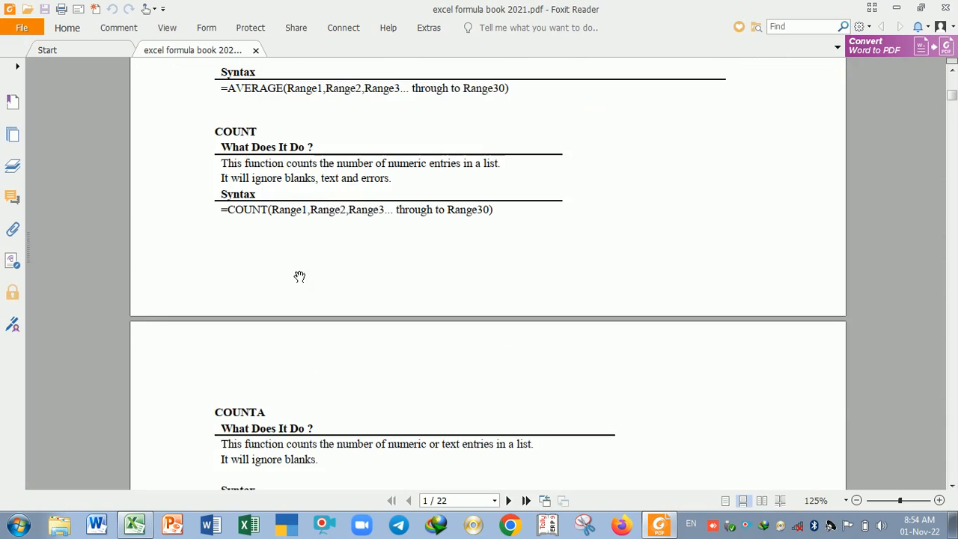
scroll(311, 204, "down", 5)
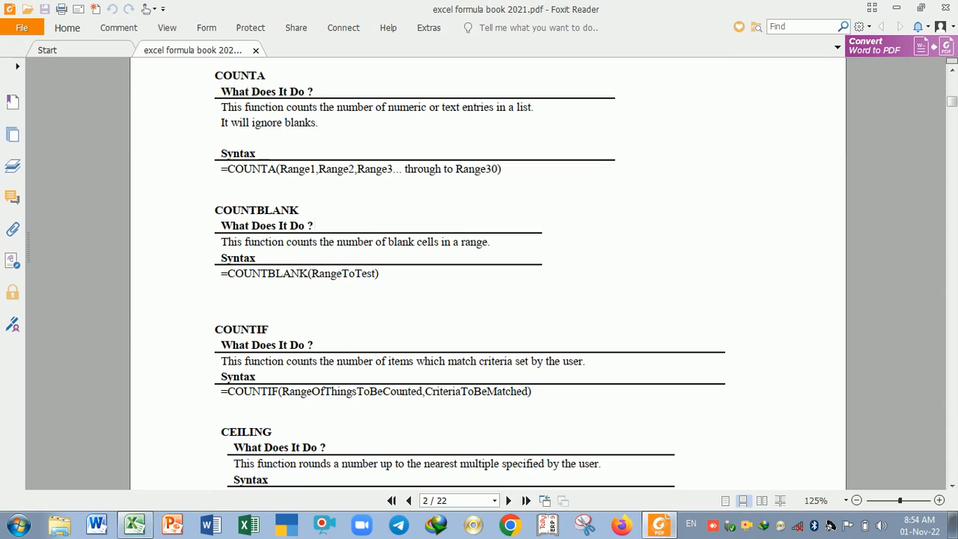
left_click_drag(311, 217, 225, 211)
left_click_drag(299, 210, 220, 210)
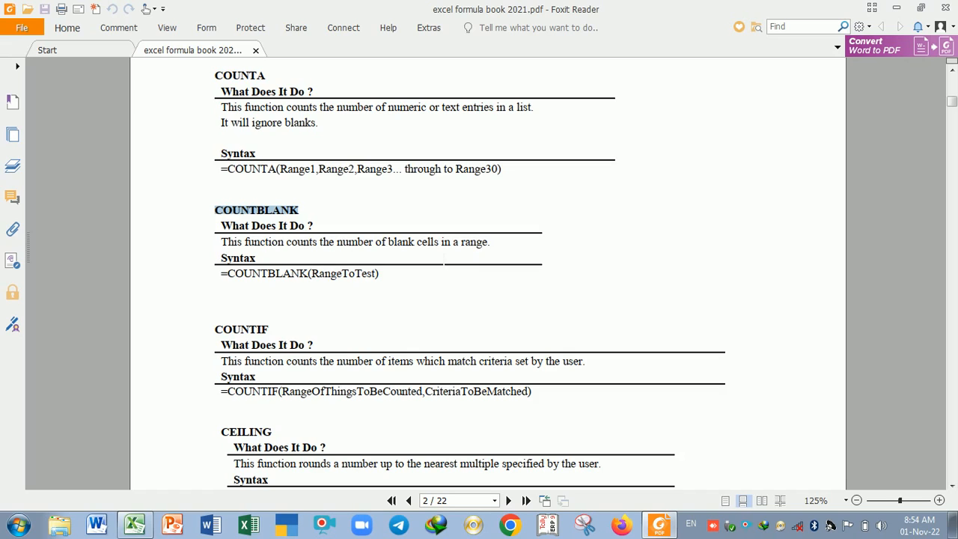
Step: Return to the Excel workbook and enter the headings rollno in H1 and name in I1
key("alt+Tab")
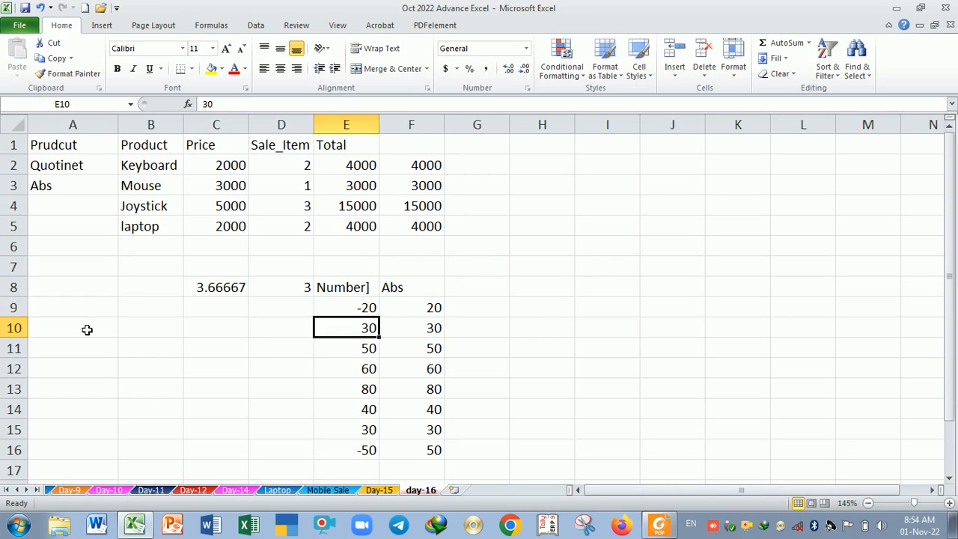
left_click(554, 143)
type("rollno")
key("Tab")
type("name")
key("Return")
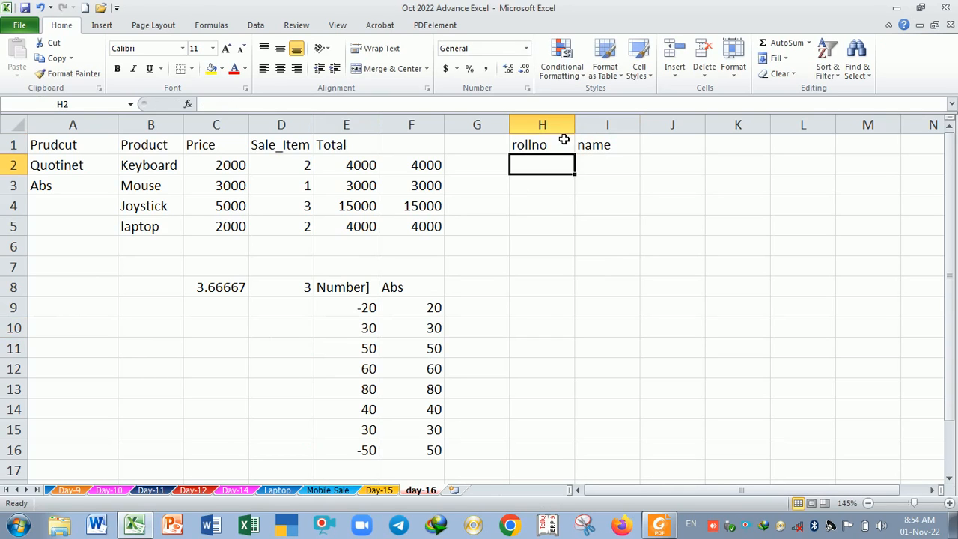
Step: Enter roll numbers 1 to 7 in H2:H8 and go to the first empty cell under name
type("1")
key("Return")
type("2")
key("Return")
type("3 4")
key("Return")
type("5")
key("Return")
type("6")
key("Return")
type("78")
key("BackSpace")
key("Return")
key("Right")
key("Up")
key("Up")
key("Up")
key("Up")
key("Up")
key("Up")
key("Up")
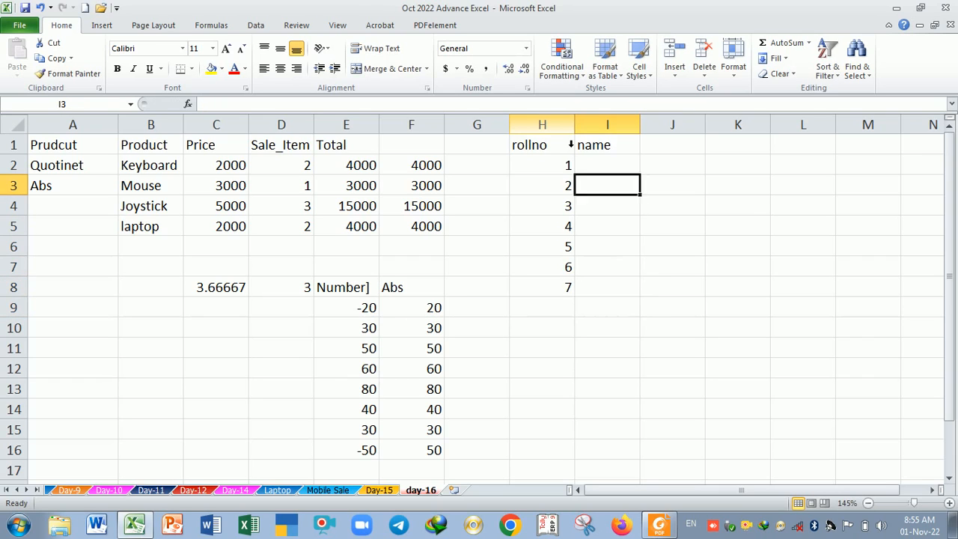
Step: Clear the roll numbers below the first one in column H and enter a student's first name in I2
key("Left")
key("Down")
key("ctrl+shift+Down")
key("Delete")
key("Right")
key("Up")
type("Ram")
key("Return")
Step: Count the blank cells of J6:J11 with a COUNTBLANK formula in H6
key("Left")
key("Down")
key("Down")
key("Down")
key("Down")
key("Up")
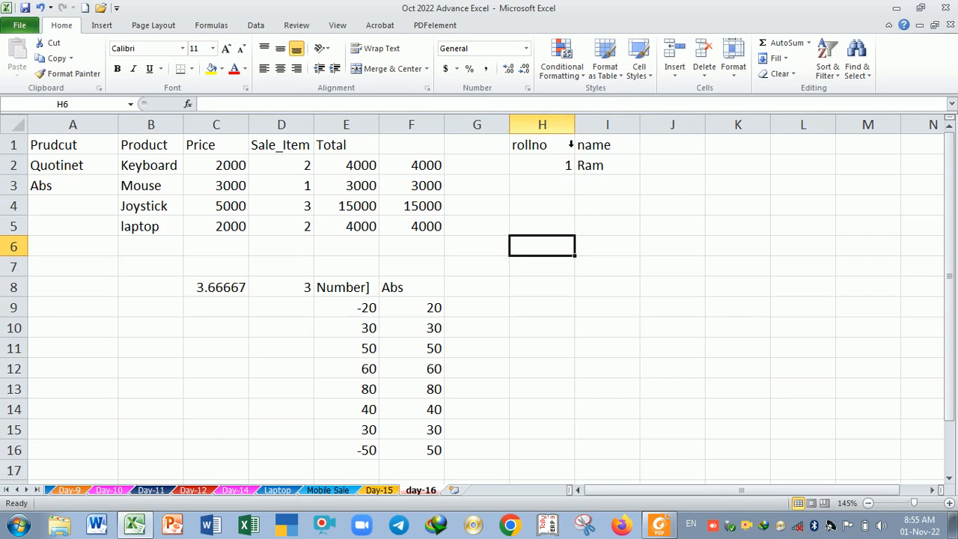
type("=coun")
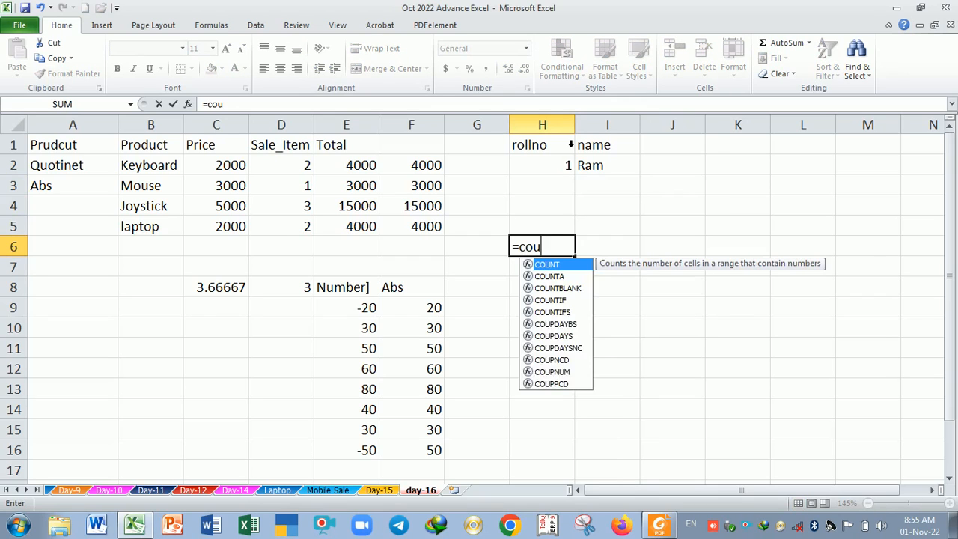
key("Down")
key("Down")
key("Tab")
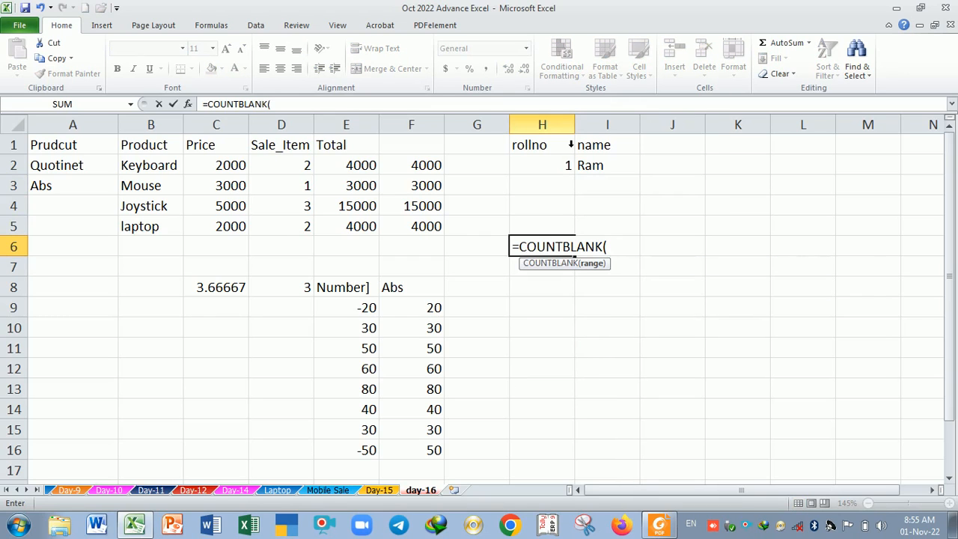
left_click(686, 245)
left_click_drag(686, 246, 676, 355)
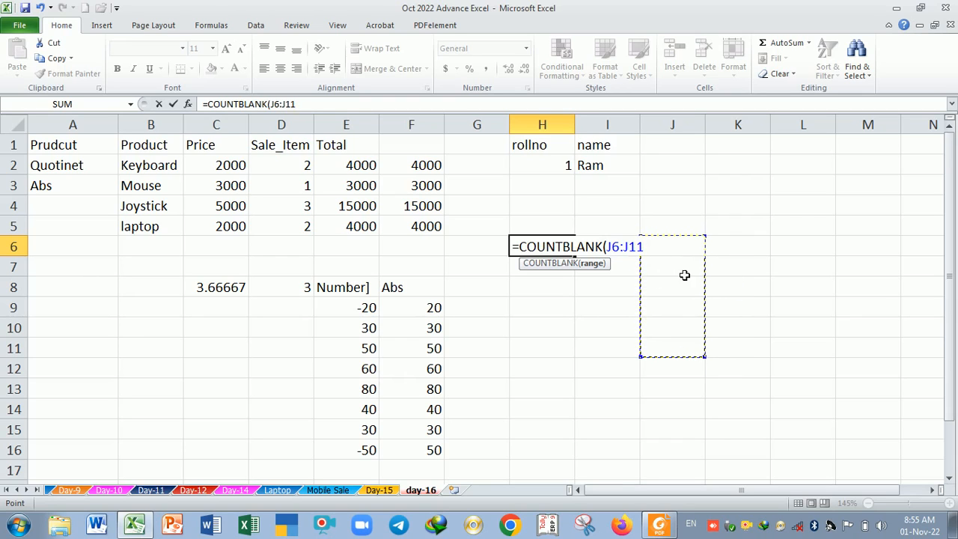
key("Return")
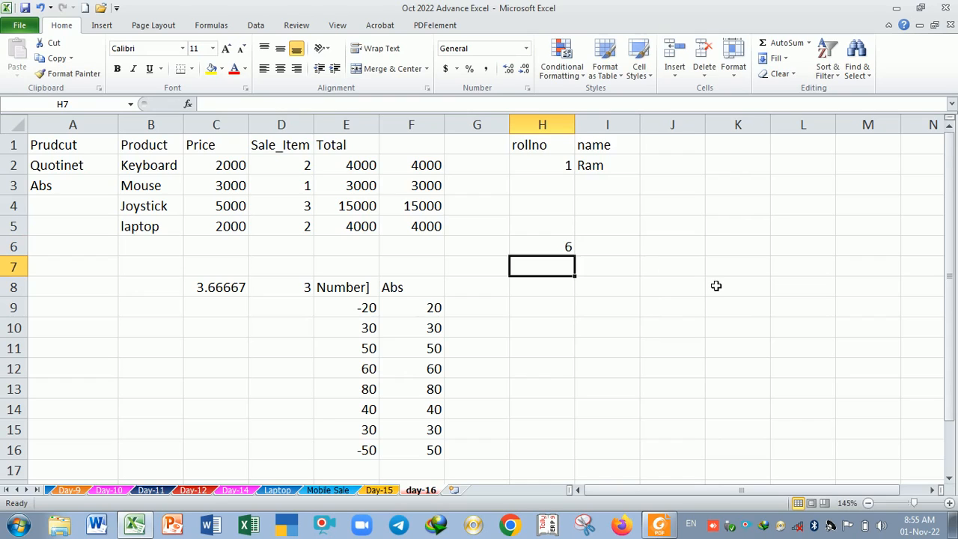
Step: Review the range used by the COUNTBLANK formula in H6 and delete the formula
double_click(546, 248)
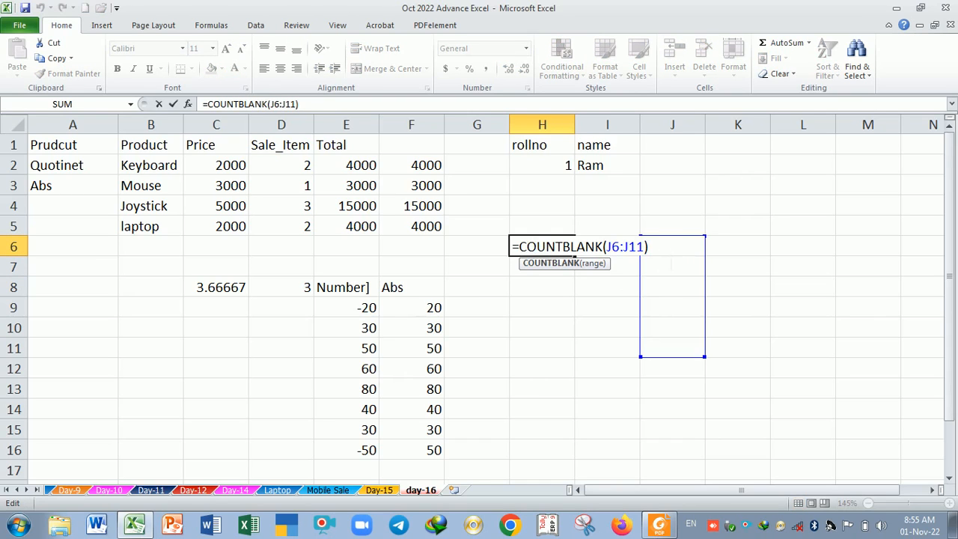
key("End")
key("Return")
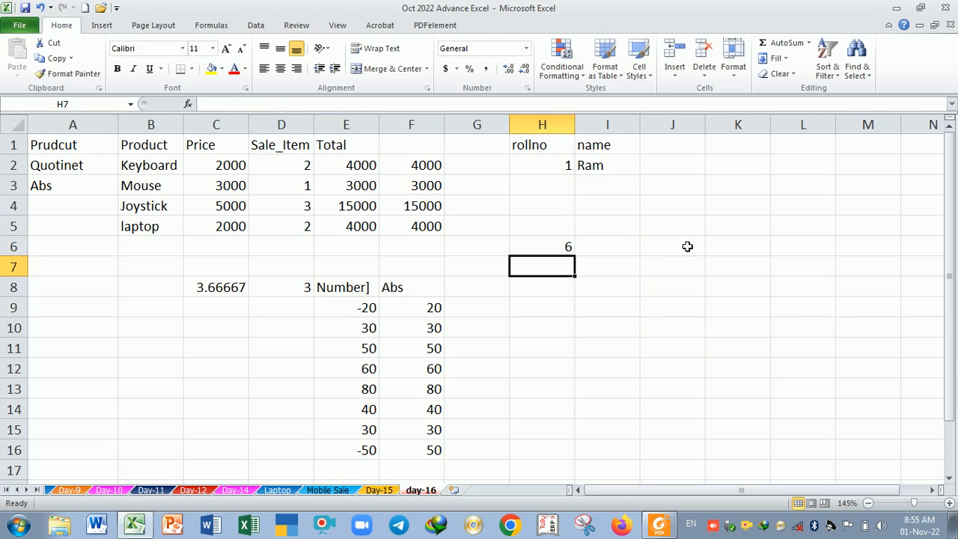
key("Up")
key("F2")
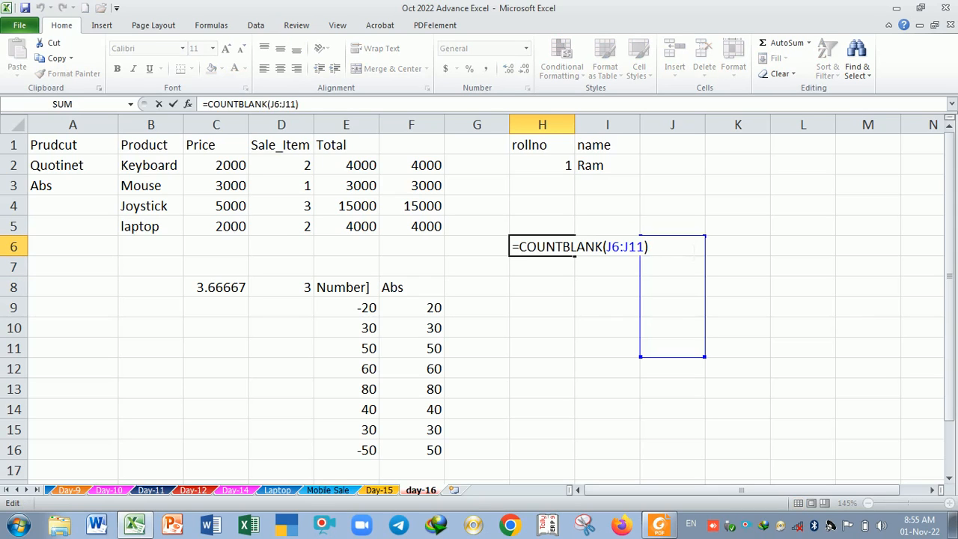
key("Return")
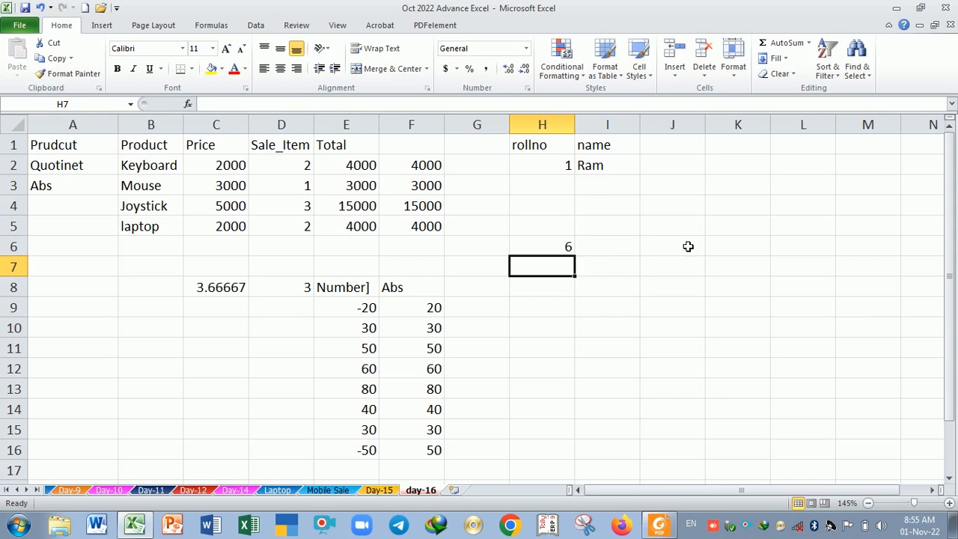
left_click(547, 248)
key("Delete")
Step: Start an IF formula in H3 with COUNTBLANK(I3) as its logical test
key("Up")
key("Up")
key("Up")
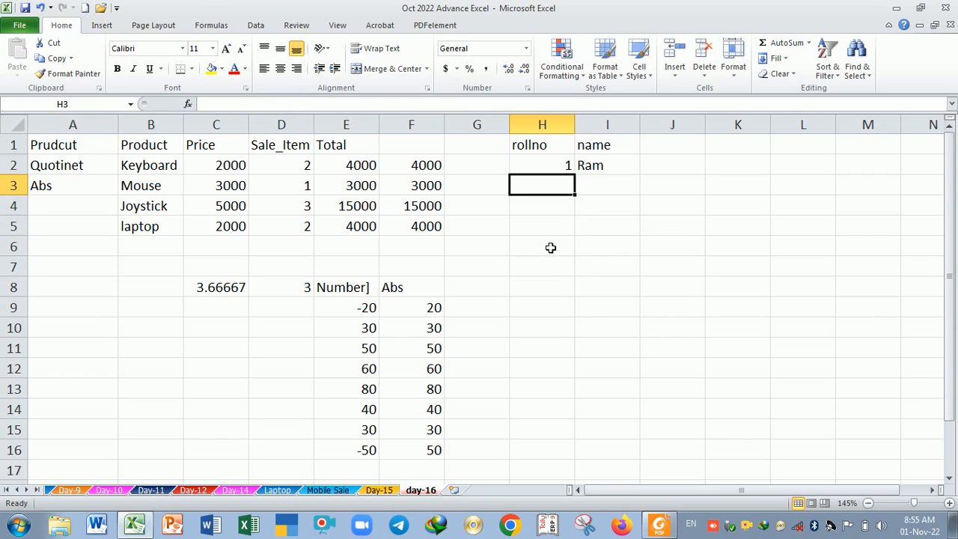
key("Right")
key("Left")
type("=")
type("IF(")
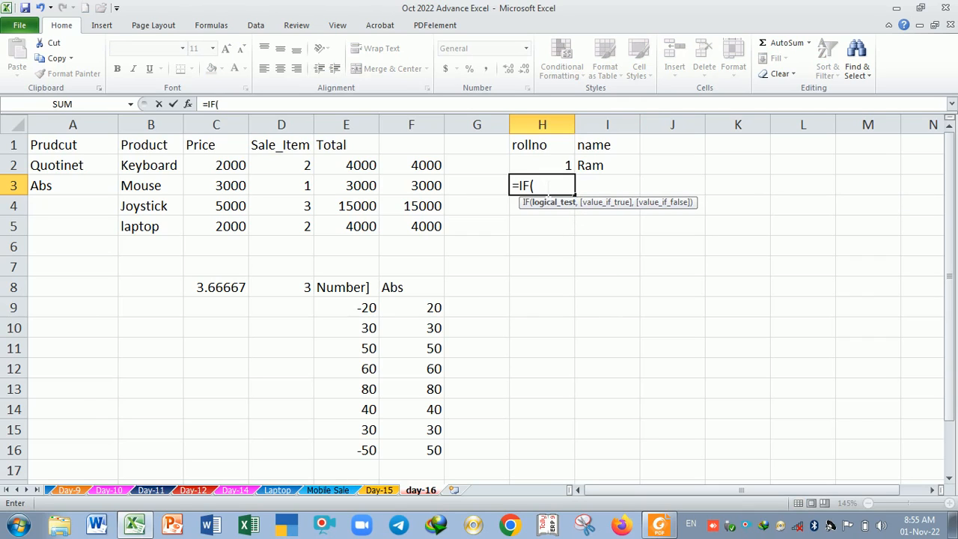
type("coun")
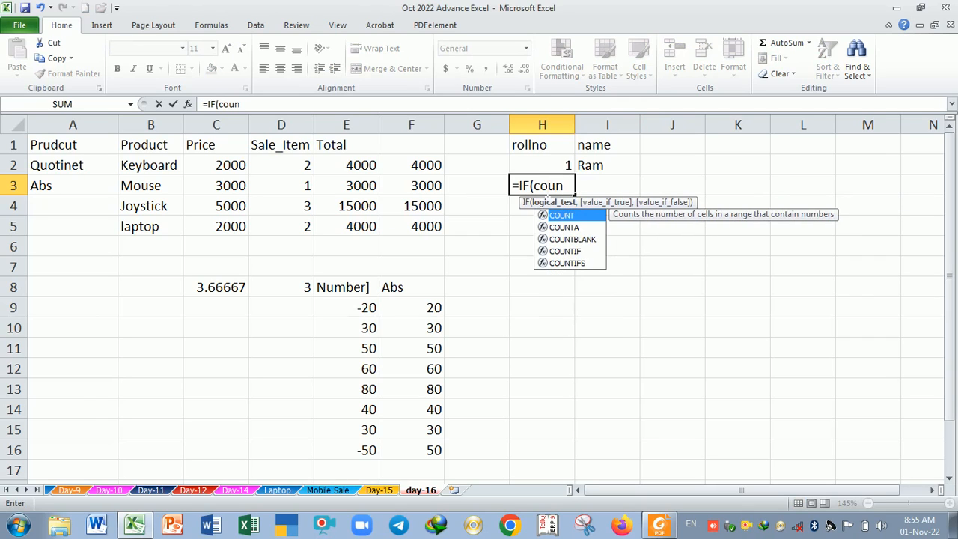
key("Down")
key("Down")
key("Tab")
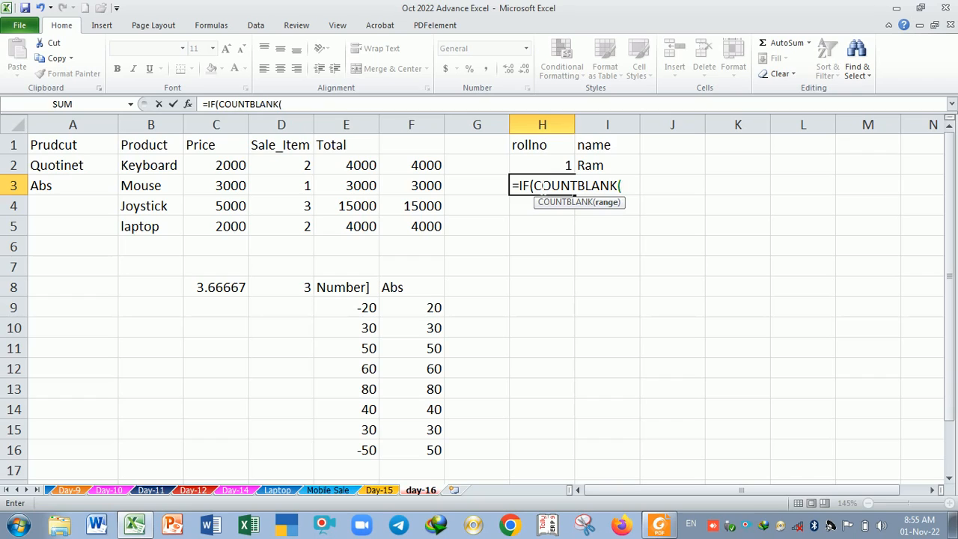
left_click(607, 192)
left_click(608, 211)
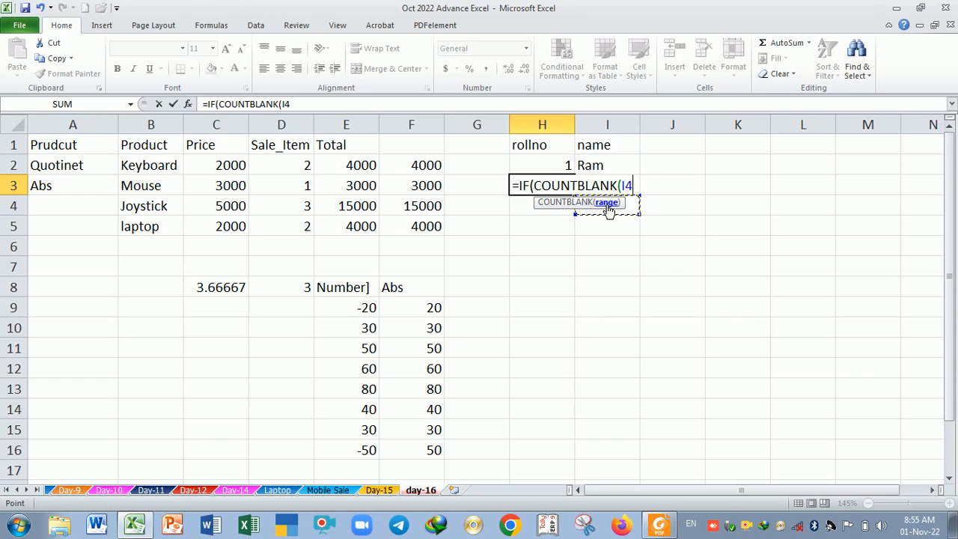
left_click(622, 165)
key("Down")
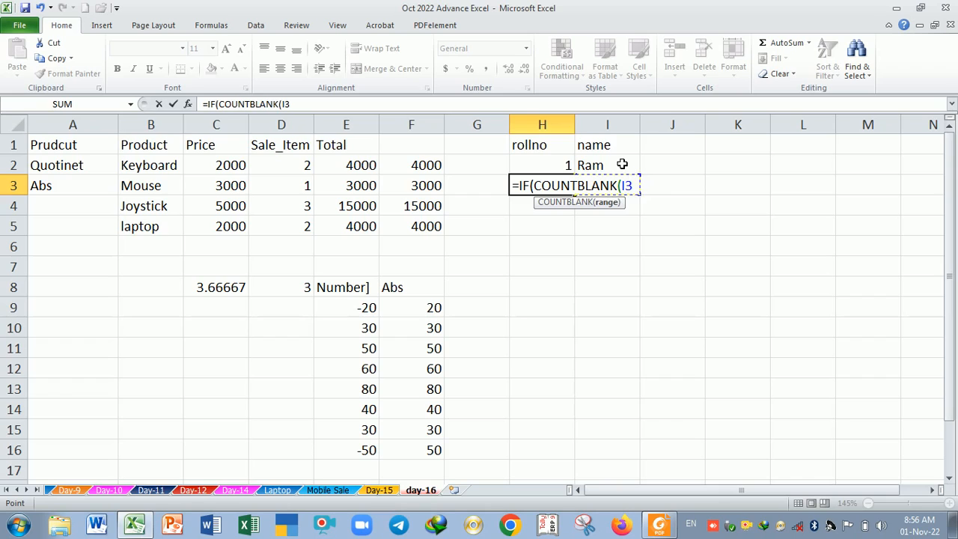
type(")")
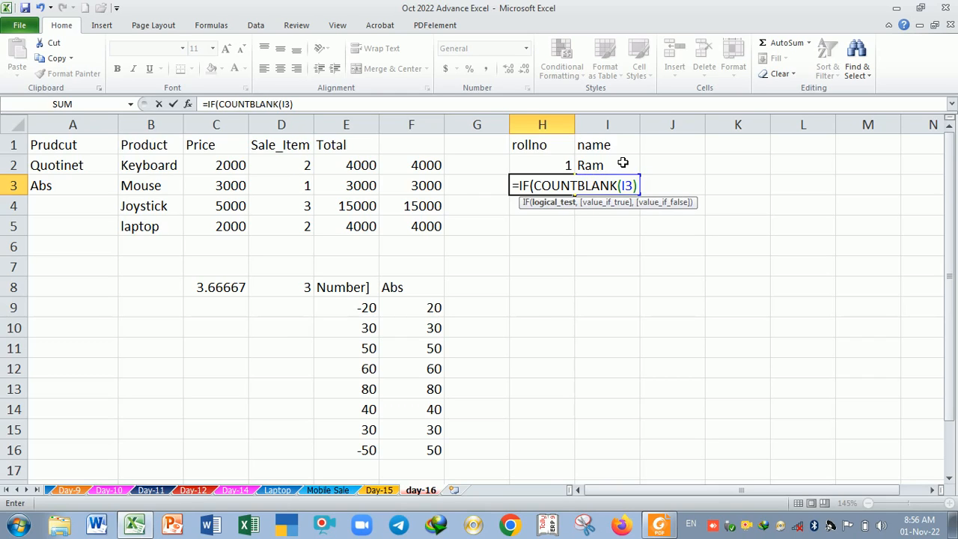
Step: Complete the H3 formula with " " as the true value and H2+1 as the false value, accepting the added closing bracket
type(",\" \"")
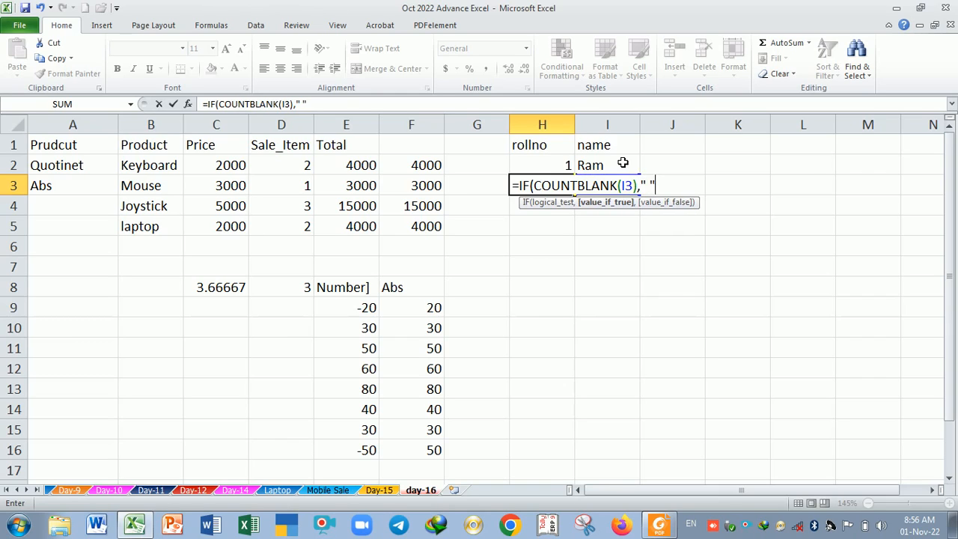
type(",")
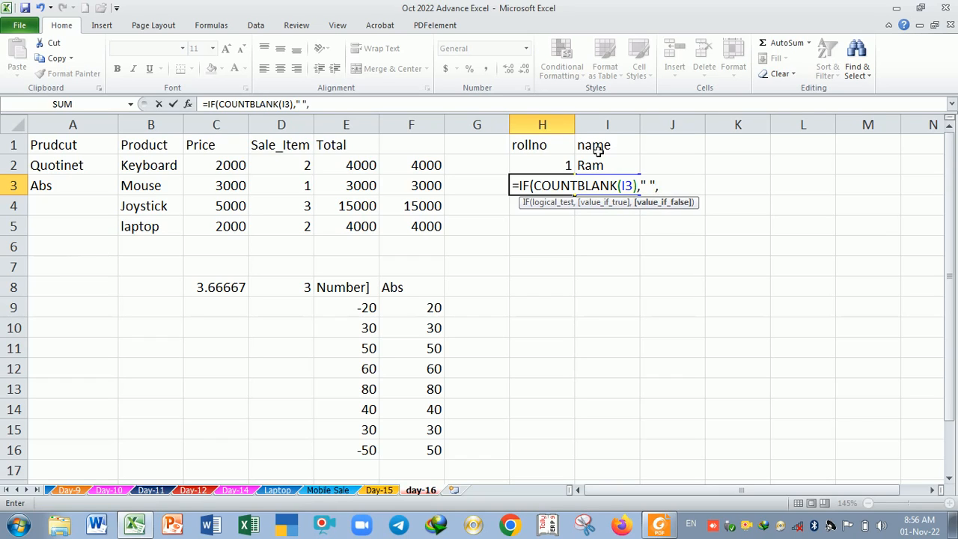
left_click(563, 169)
type("+1")
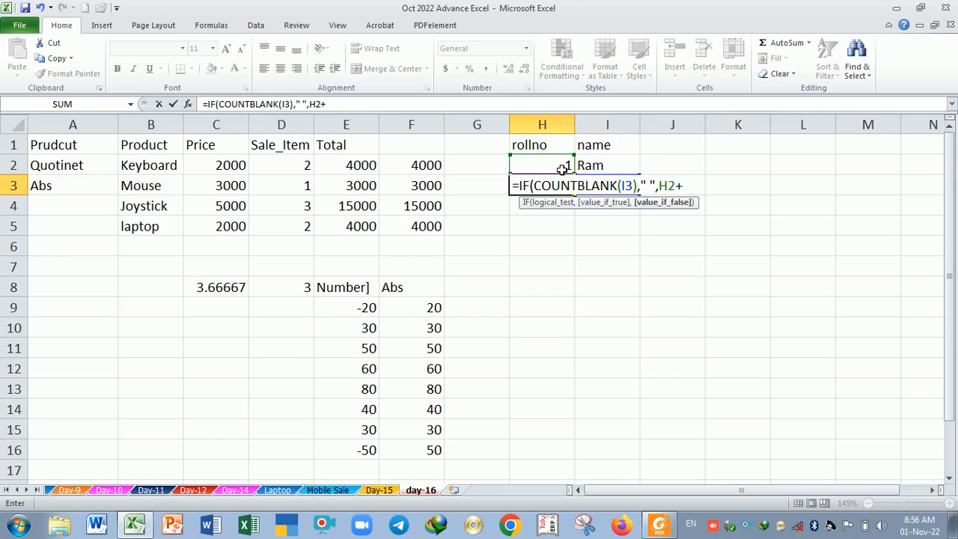
key("Return")
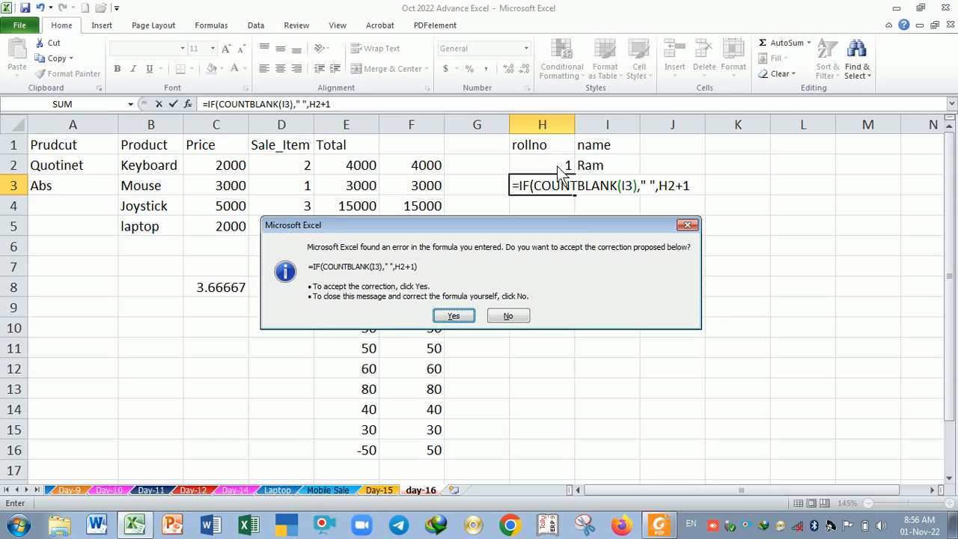
key("Return")
Step: Fill the H3 formula down the rollno column and check several of the filled cells
left_click(553, 191)
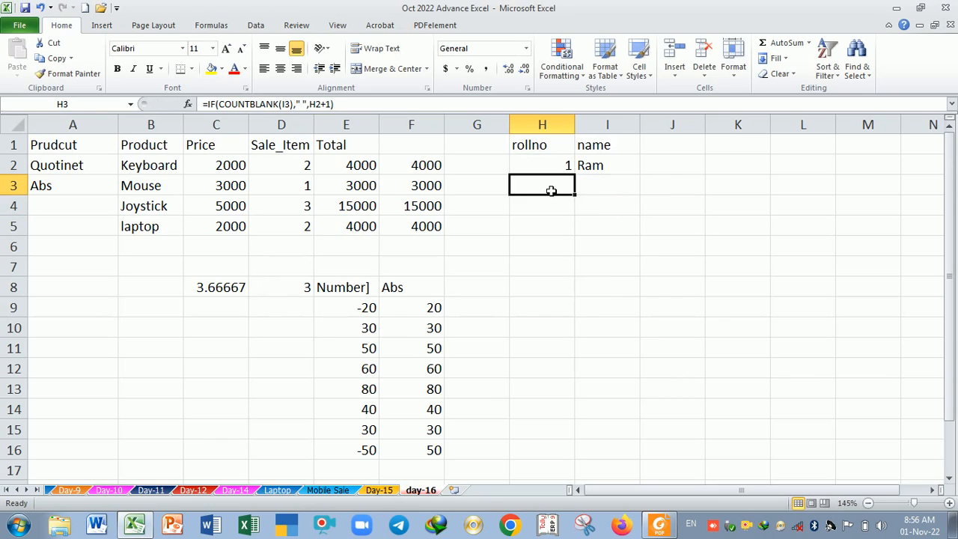
left_click_drag(574, 195, 581, 479)
left_click(537, 303)
left_click(551, 246)
left_click(548, 229)
left_click(550, 207)
left_click(553, 252)
left_click(561, 313)
Step: Enter the second student's first name in I3, correcting its spelling
left_click(609, 192)
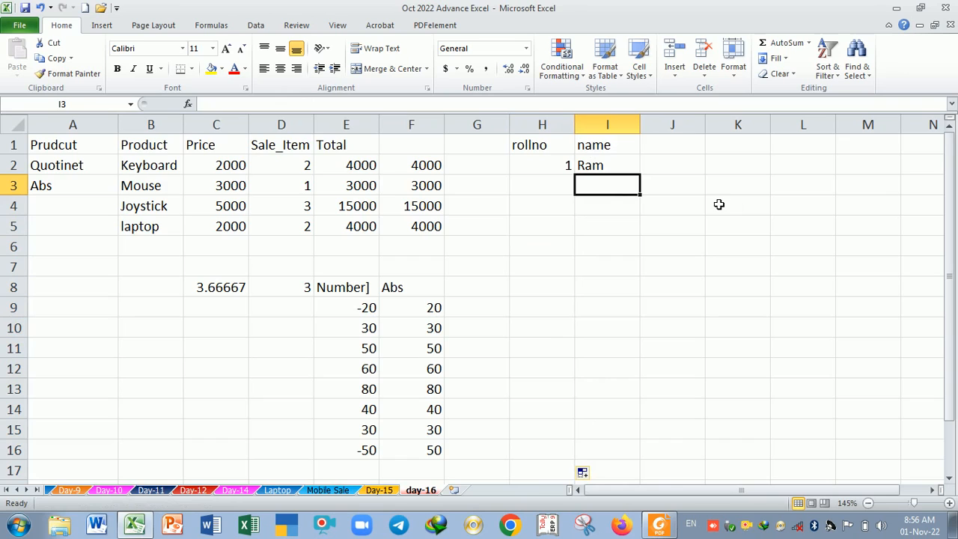
type("Koamal")
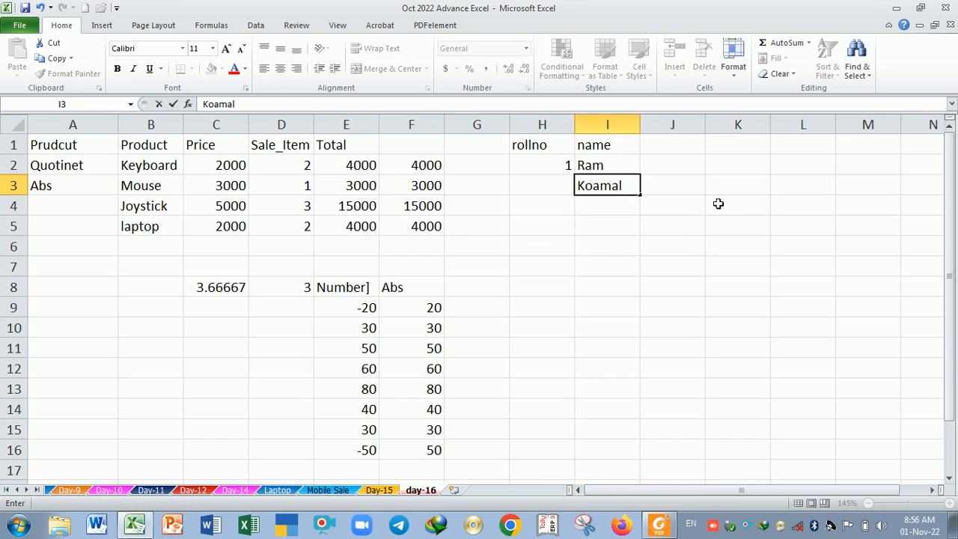
key("BackSpace")
key("BackSpace")
key("BackSpace")
type("mal")
key("Return")
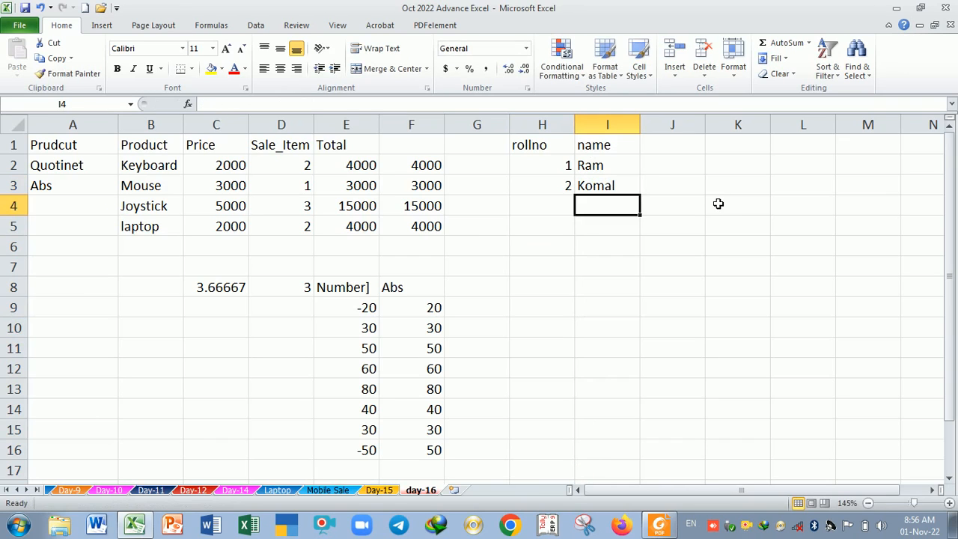
Step: Enter four more students' first names in I4:I7
type("Sonu")
key("Return")
type("Mon")
key("BackSpace")
type("nu")
key("Return")
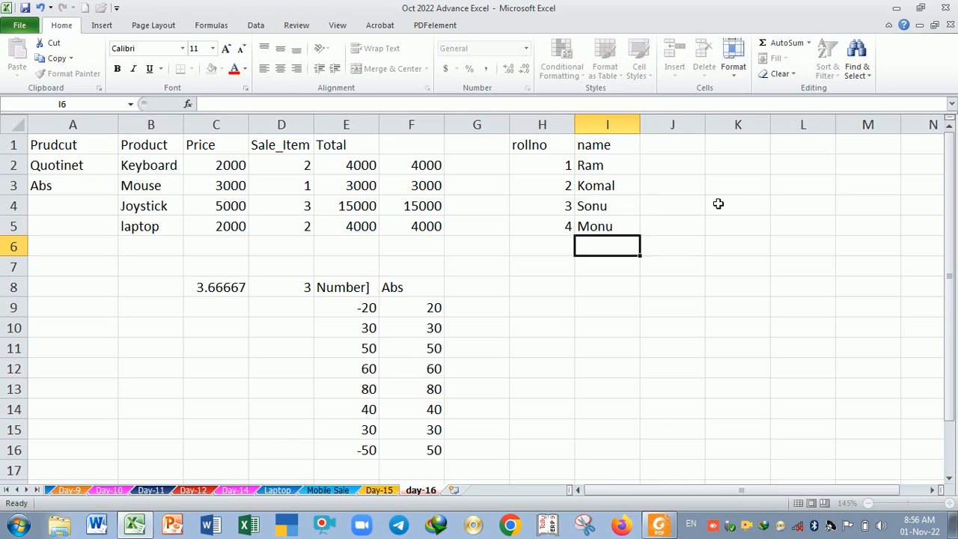
type("Ram")
key("Return")
type("jai")
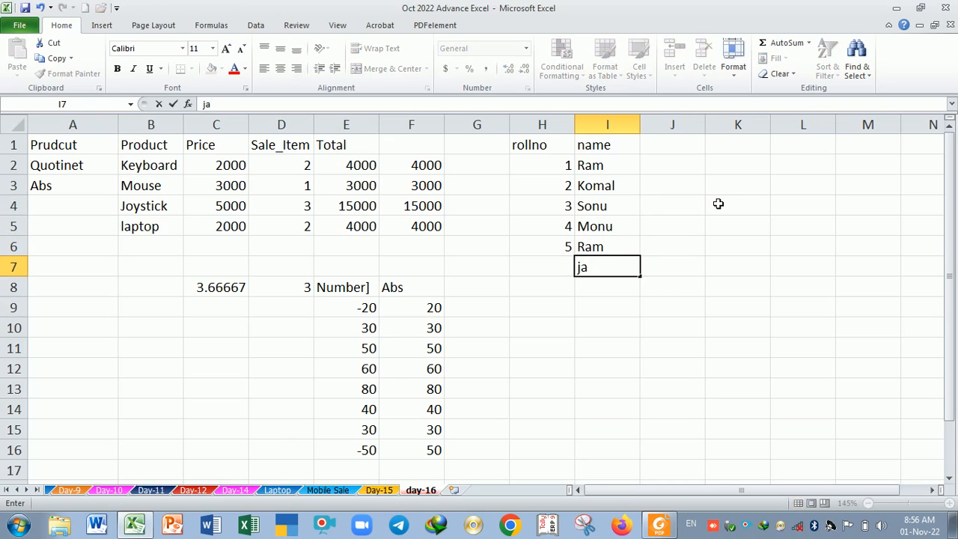
key("Return")
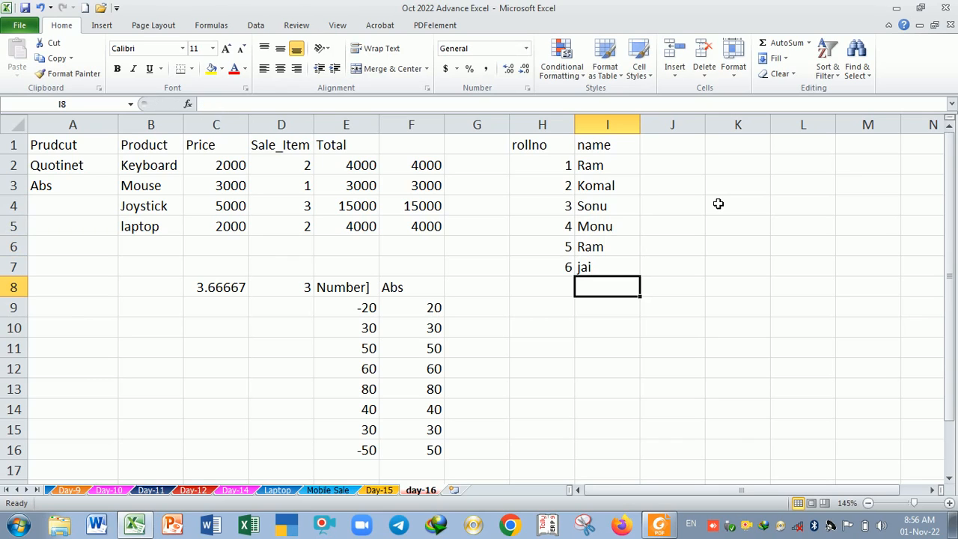
Step: Review the IF and COUNTBLANK formula in H7 and the name cell it tests
double_click(559, 269)
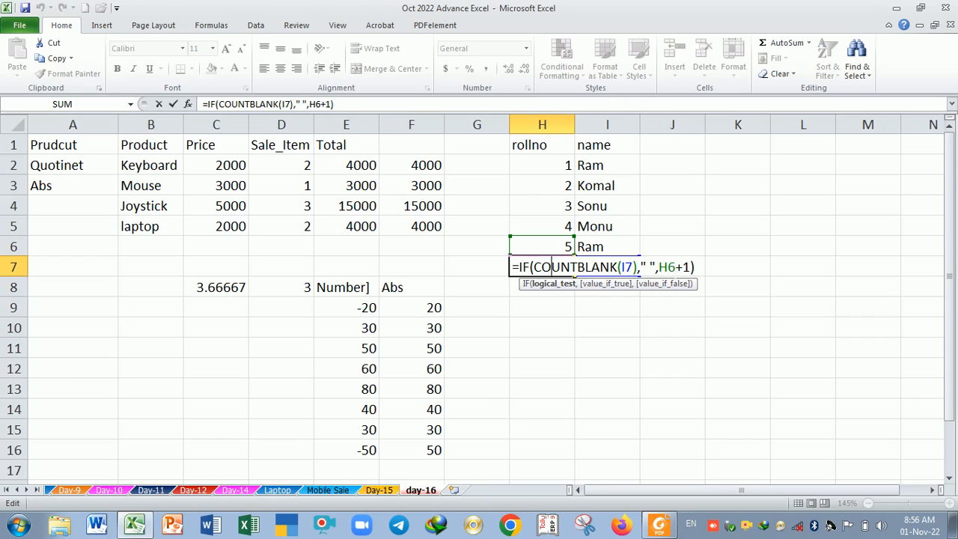
key("End")
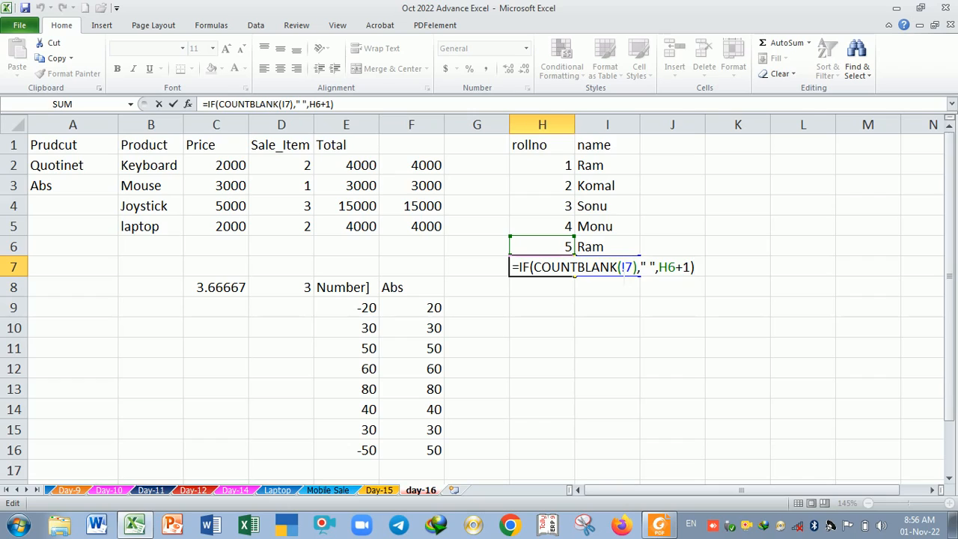
key("Home")
key("Right")
key("Return")
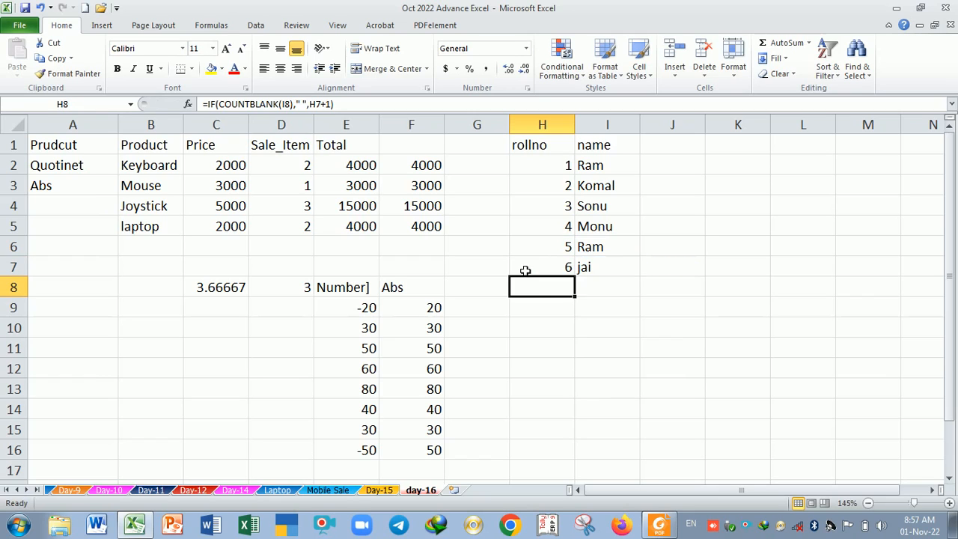
left_click(582, 268)
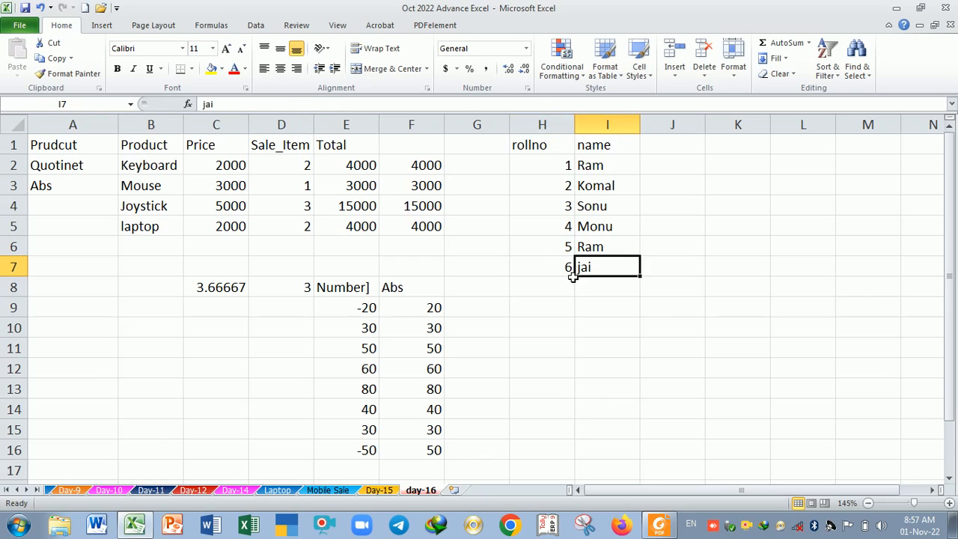
Step: Switch to the formula book PDF in Foxit Reader and find the CEILING entry on page 2
key("alt+Tab")
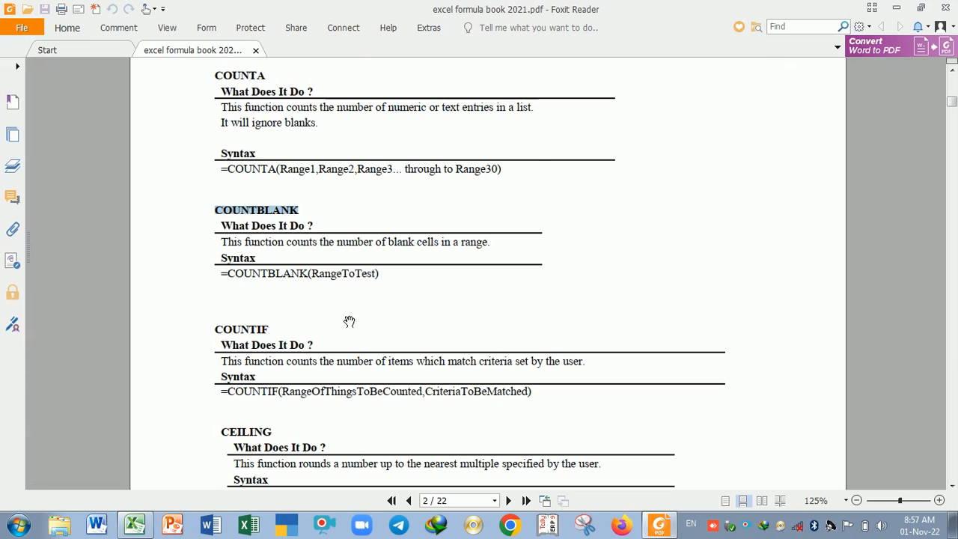
scroll(348, 318, "down", 3)
scroll(348, 318, "down", 2)
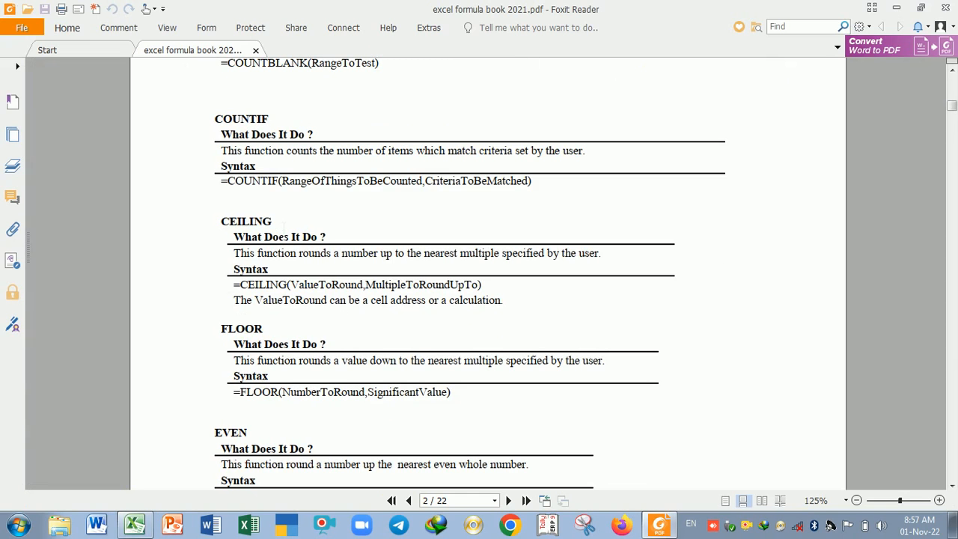
left_click_drag(234, 236, 273, 235)
Step: Switch back to the Excel workbook and enter =CEILING(11,9) in I9
key("alt+Tab")
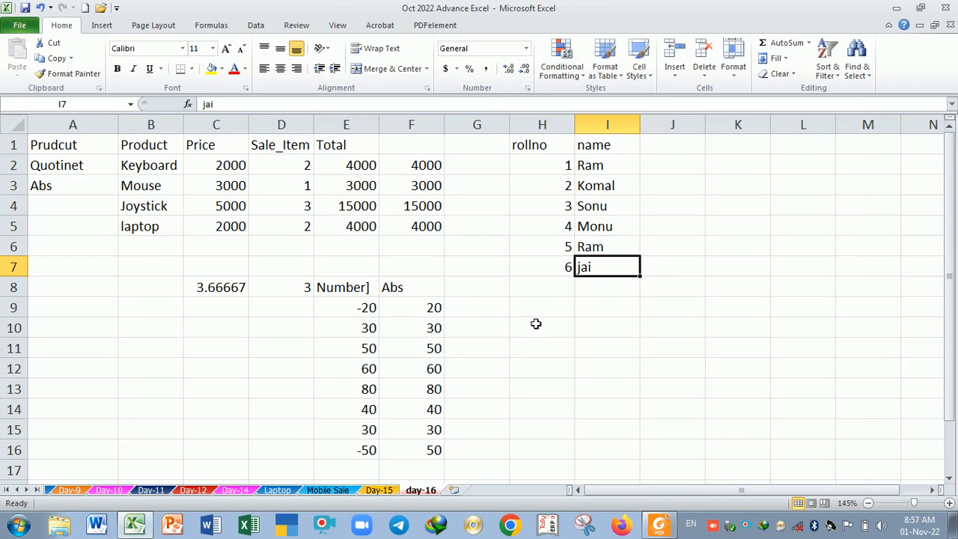
key("Down")
key("Down")
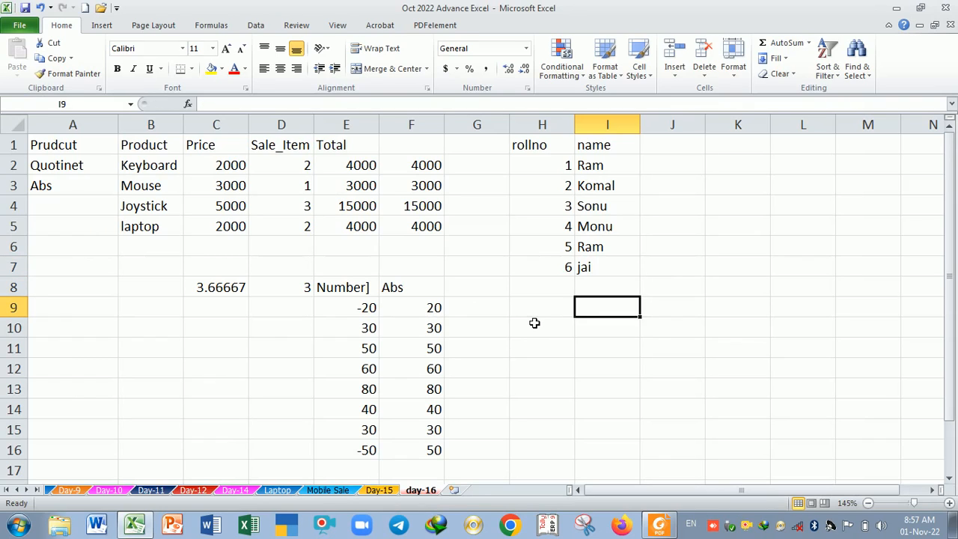
type("=ceil")
key("Tab")
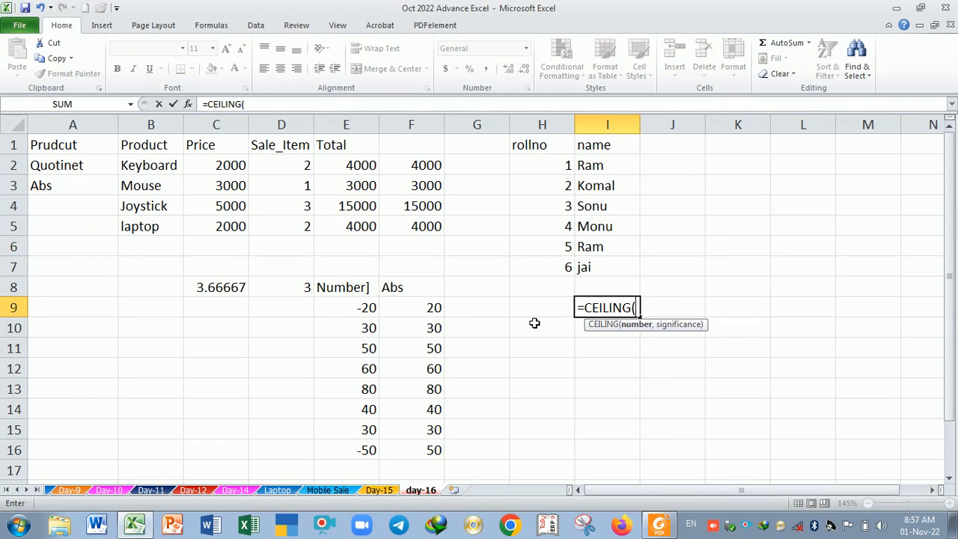
type("11,")
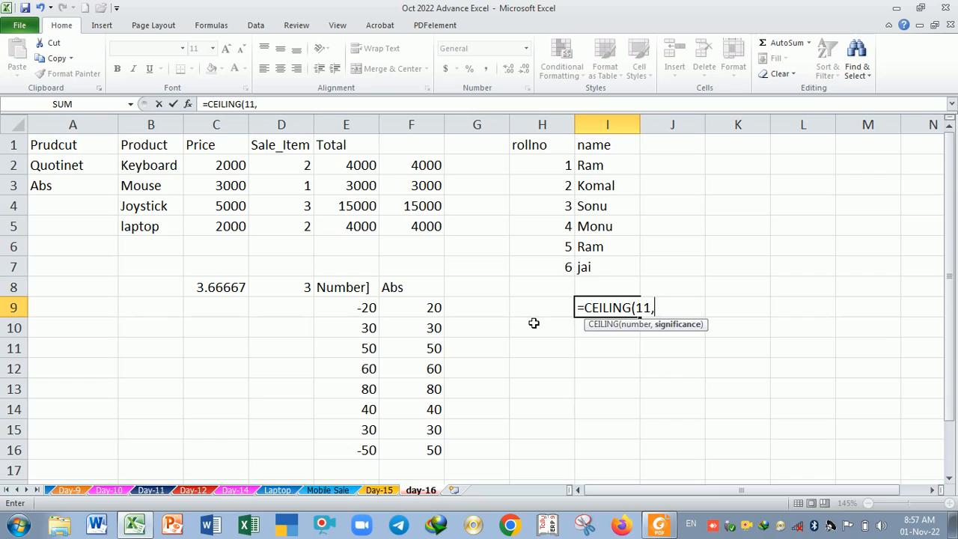
type("9)")
key("Return")
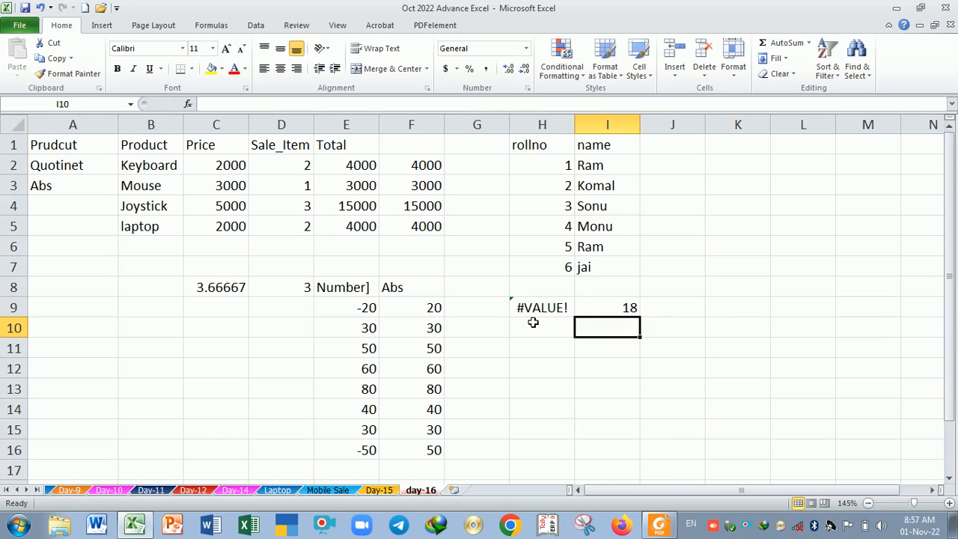
Step: Review the number and significance arguments of the CEILING formula in I9
double_click(605, 308)
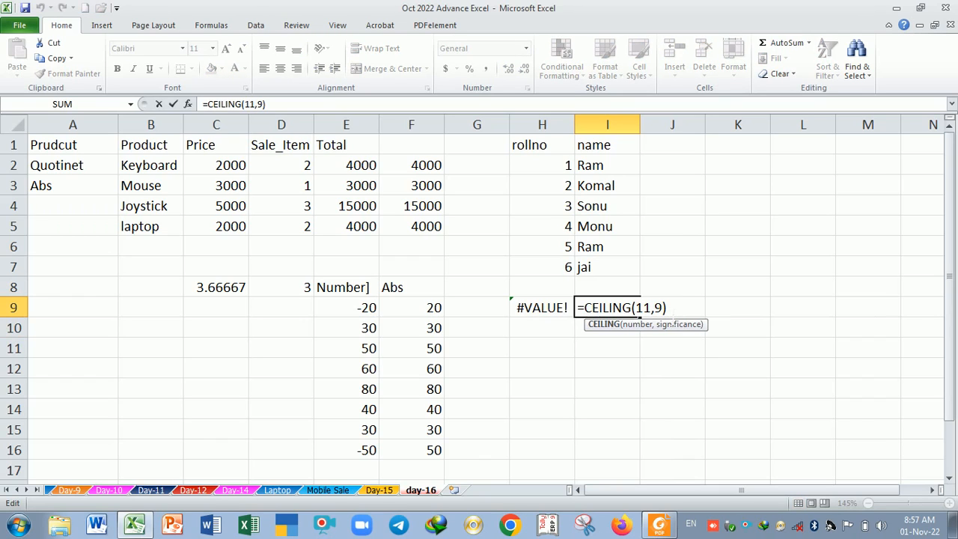
key("Left")
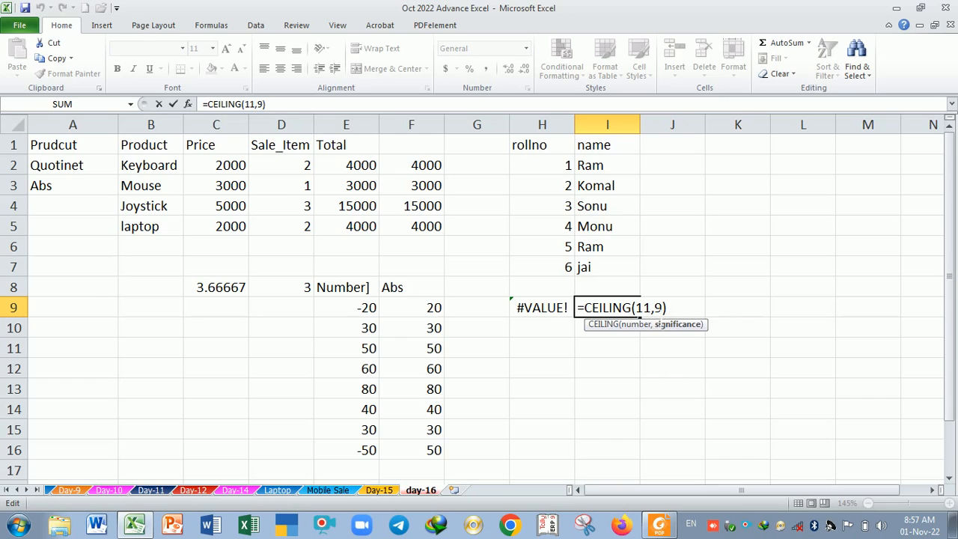
key("Left")
key("Left")
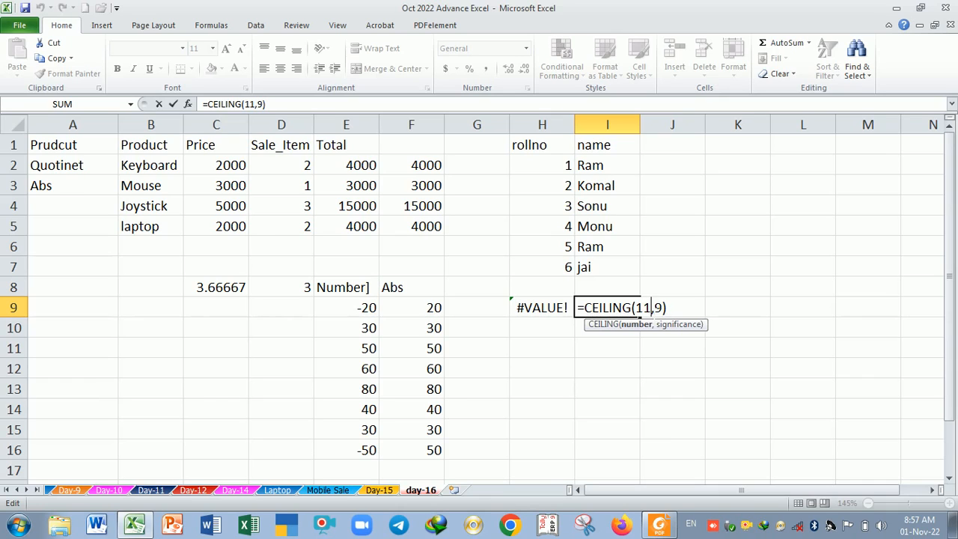
key("Return")
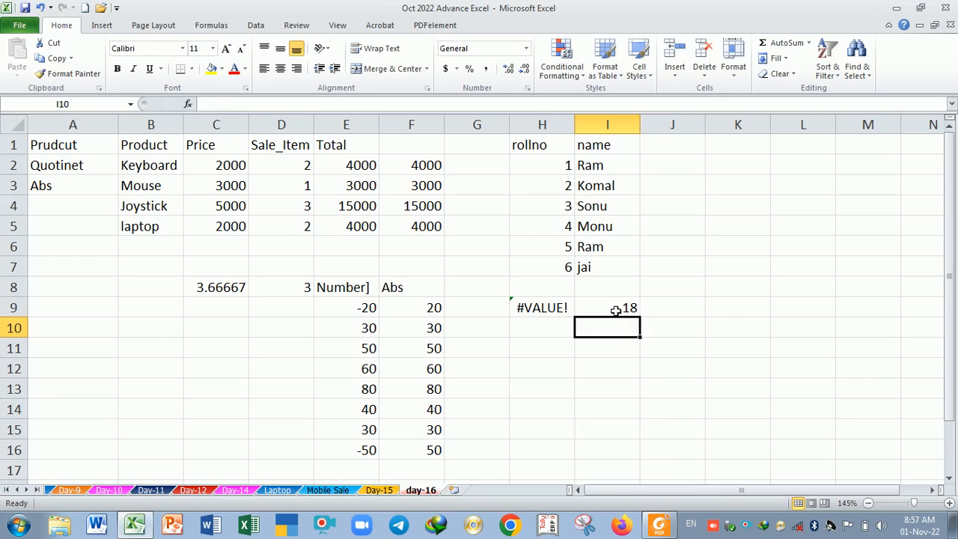
Step: Change the number argument of the CEILING formula in I9 to 23
left_click(608, 310)
double_click(608, 310)
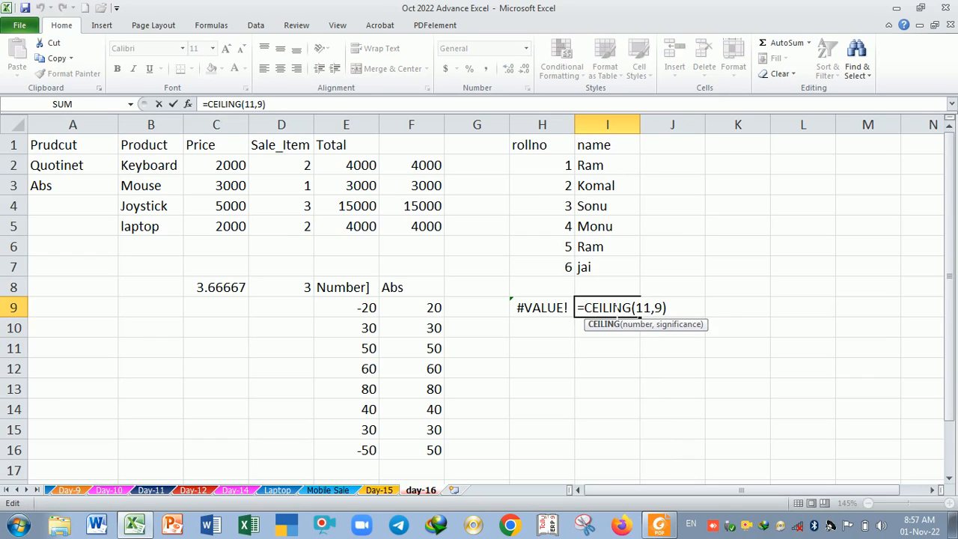
left_click(652, 308)
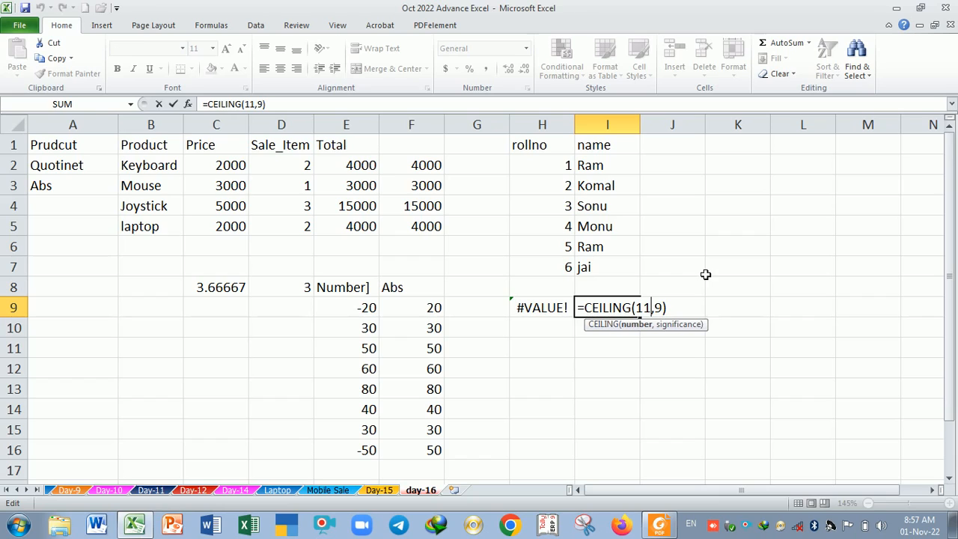
key("BackSpace")
key("BackSpace")
type("23")
key("Return")
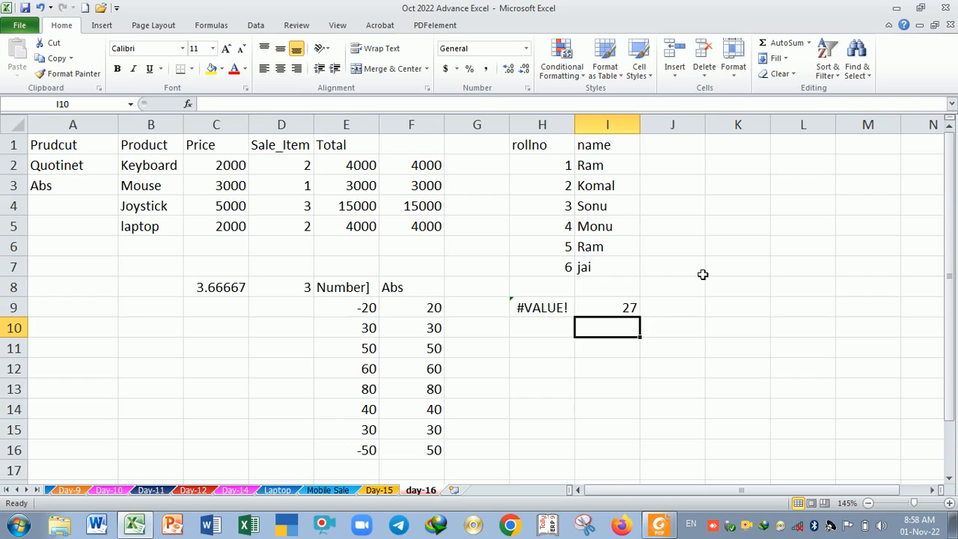
key("Down")
key("Up")
key("Up")
key("Down")
Step: Check the FLOOR entry in the Foxit Reader formula book, return to Excel and enter =FLOOR(11,3) in I11
key("alt+Tab")
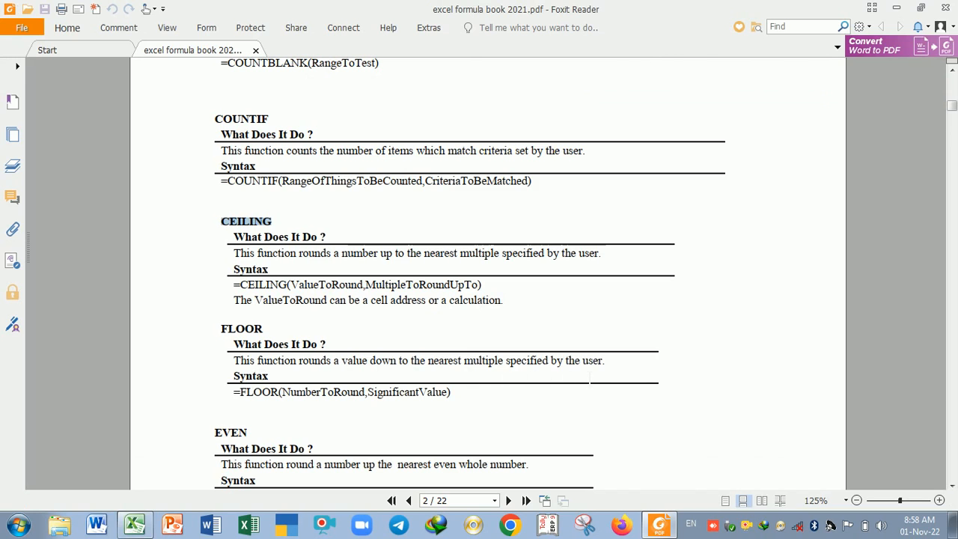
key("alt+Tab")
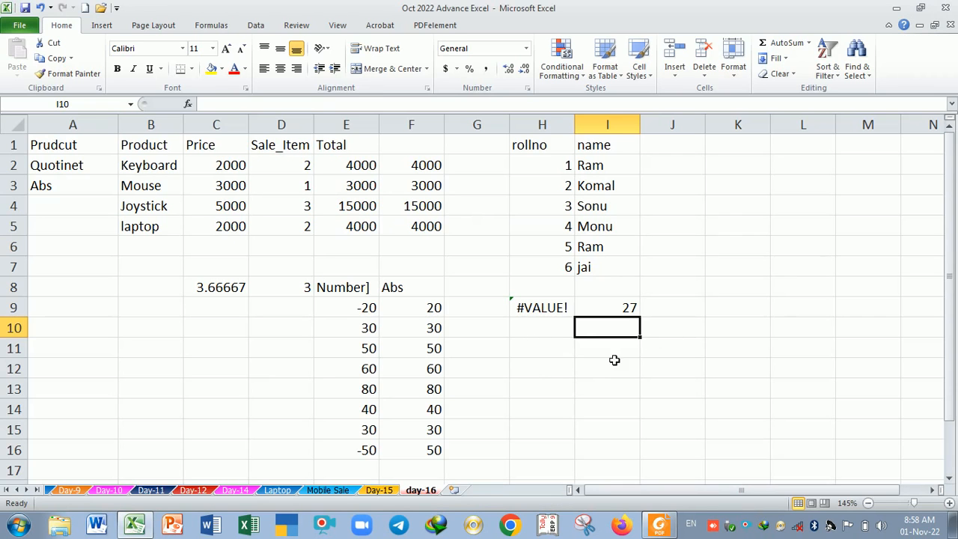
left_click(605, 349)
type("=FLOOR(")
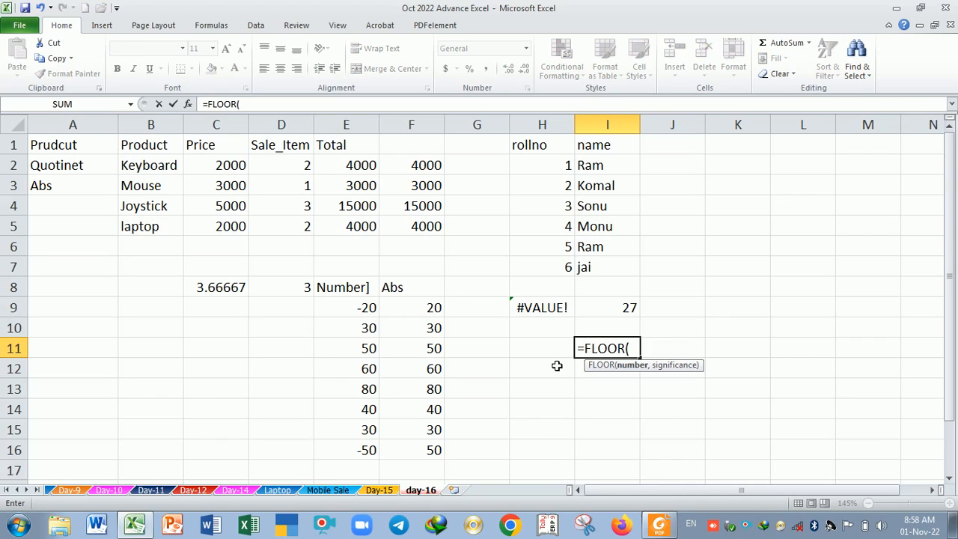
type("11,")
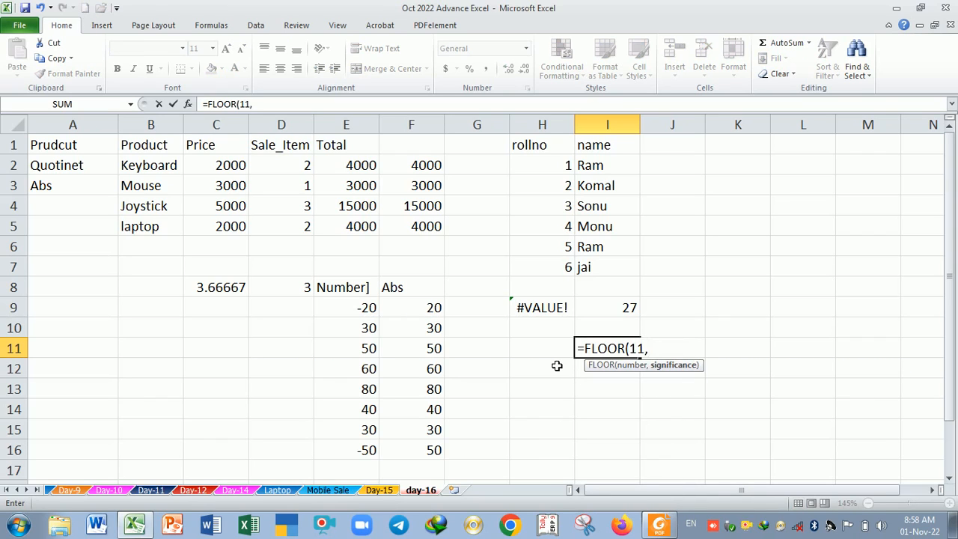
type("3)")
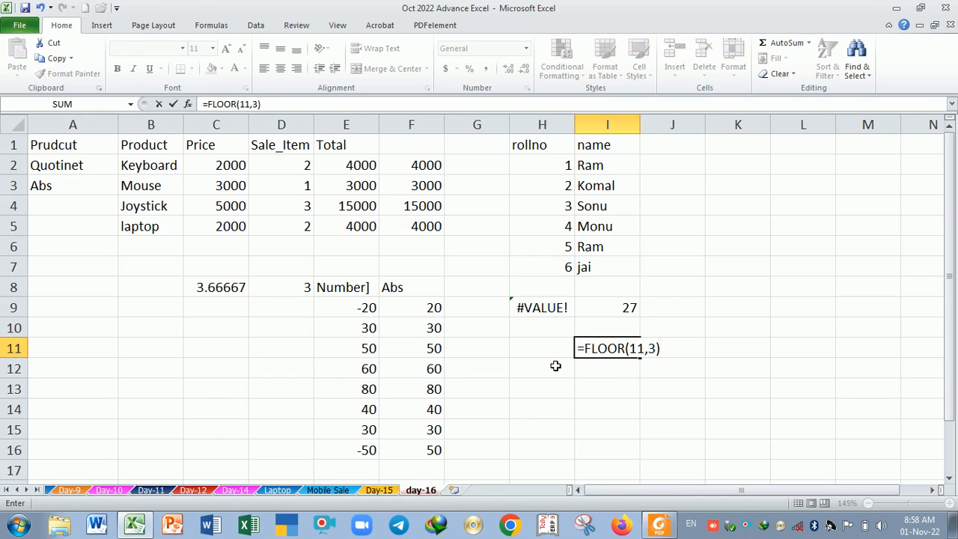
key("Return")
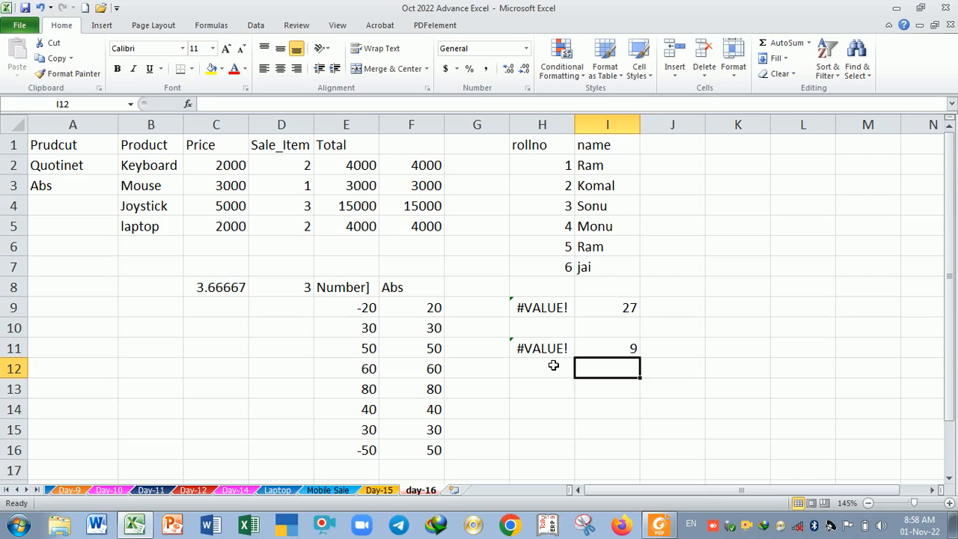
Step: Compare the arguments of the FLOOR formula in I11 with those of the CEILING formula in I9
key("Up")
key("F2")
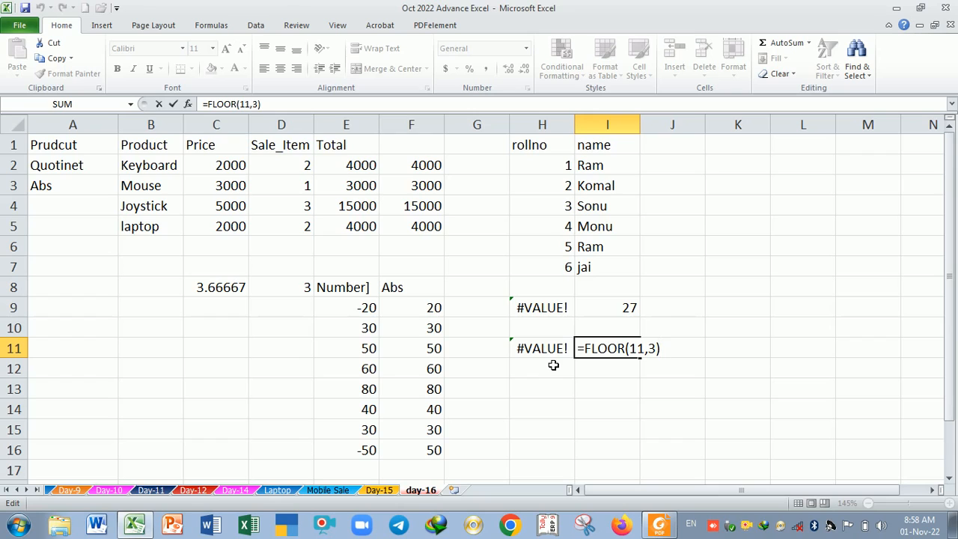
key("Return")
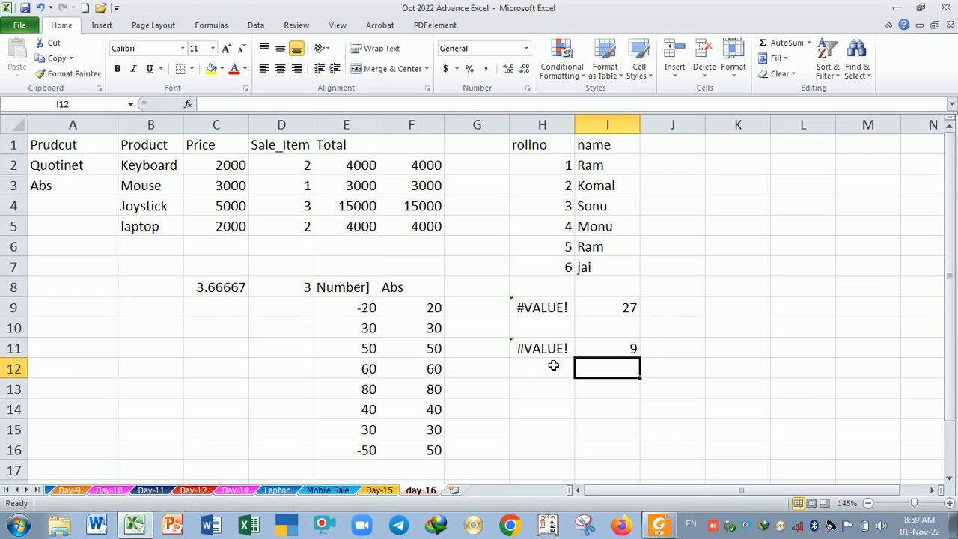
double_click(595, 308)
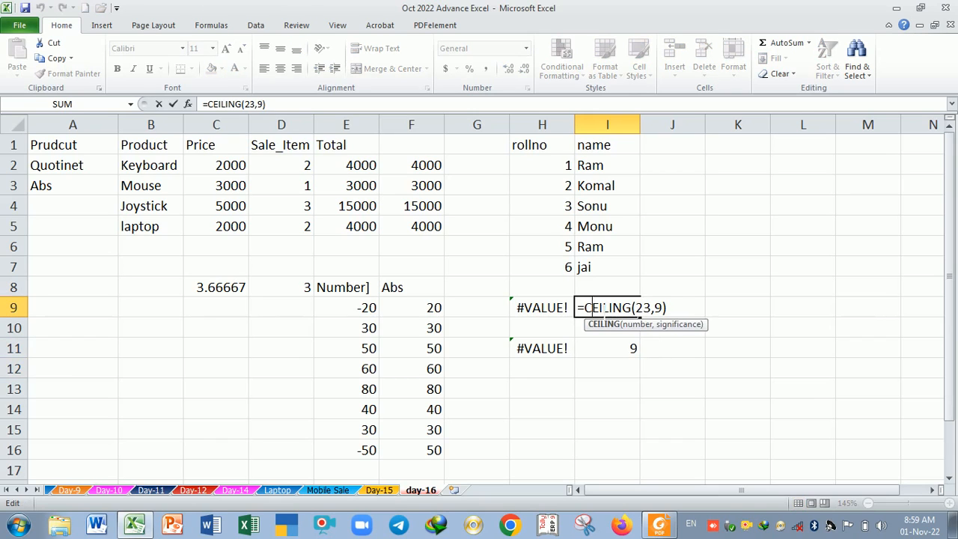
key("End")
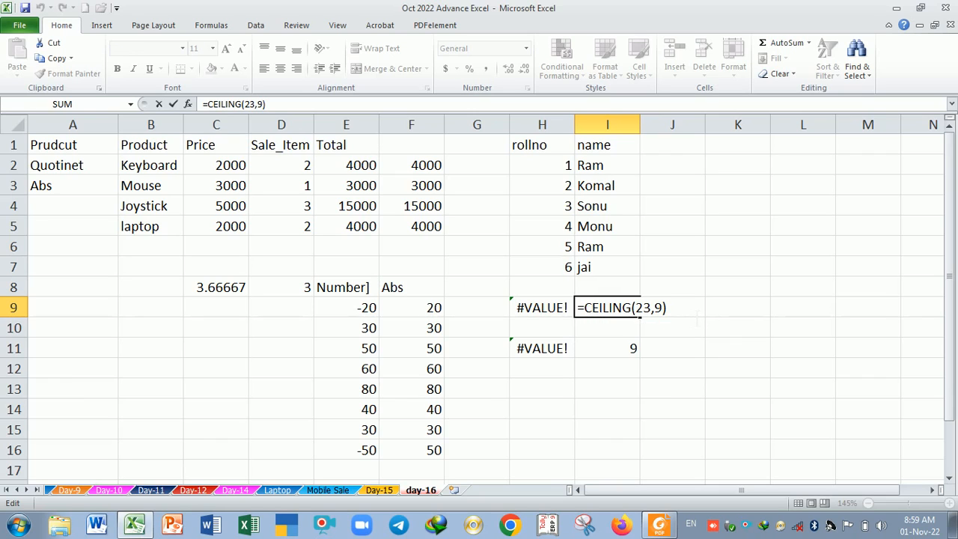
key("Return")
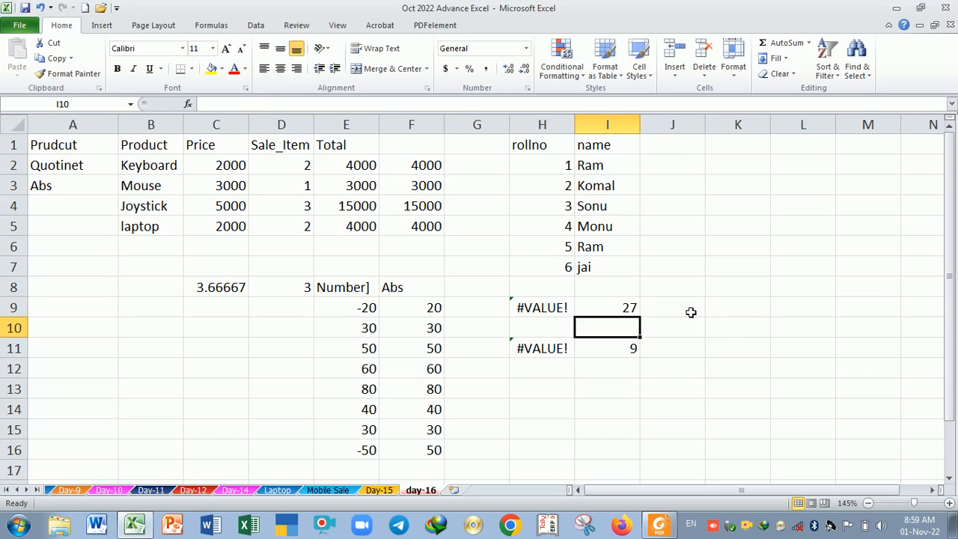
double_click(625, 348)
left_click(692, 363)
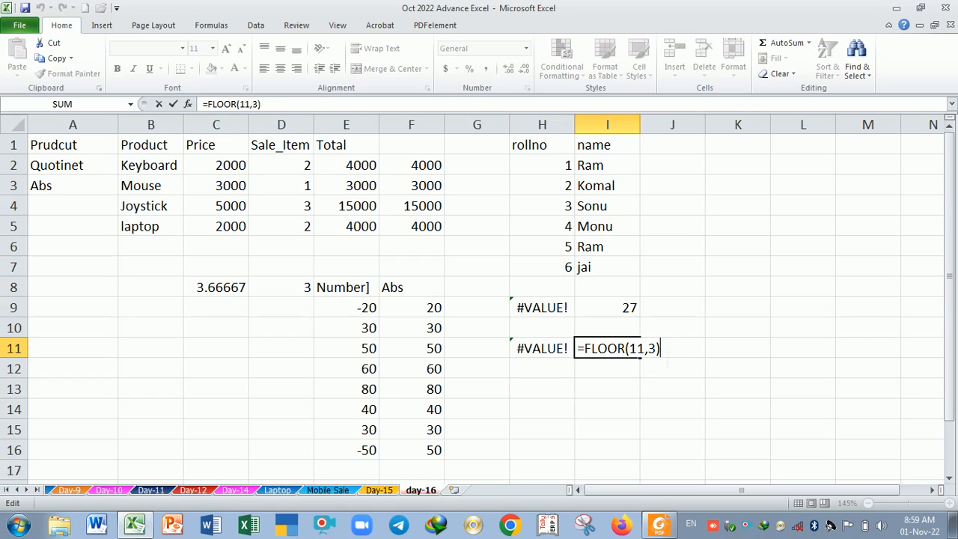
key("Left")
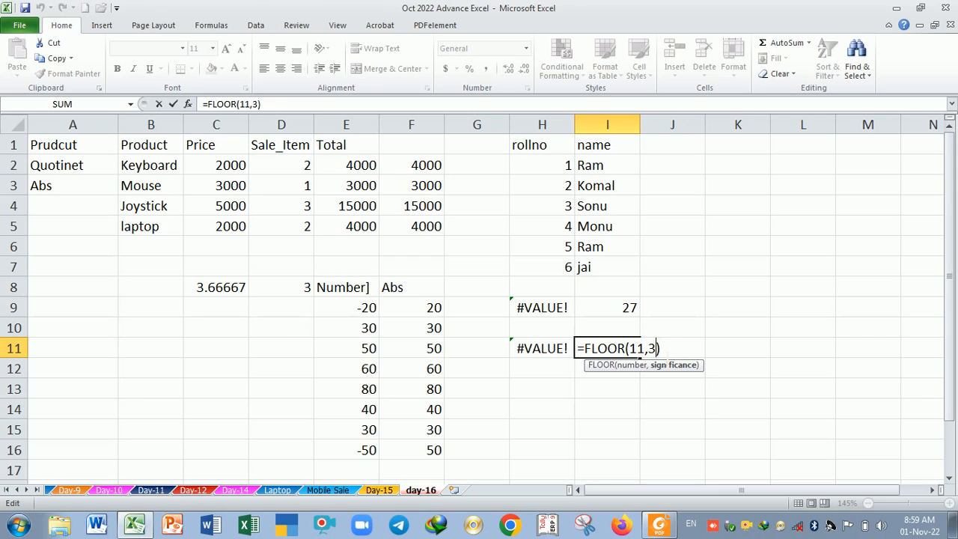
key("Return")
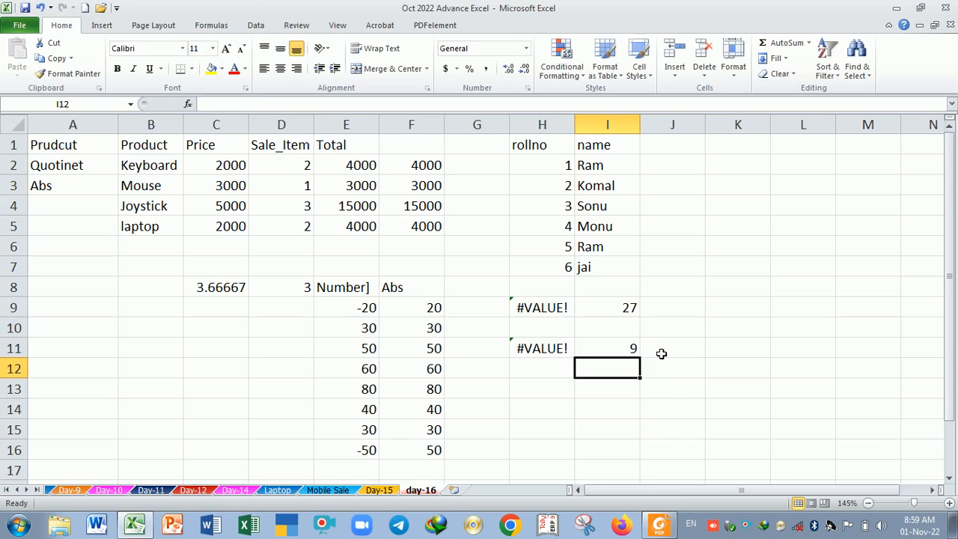
Step: Switch to the formula book PDF in Foxit Reader and find the EVEN and ODD entries on page 2
key("alt+Tab")
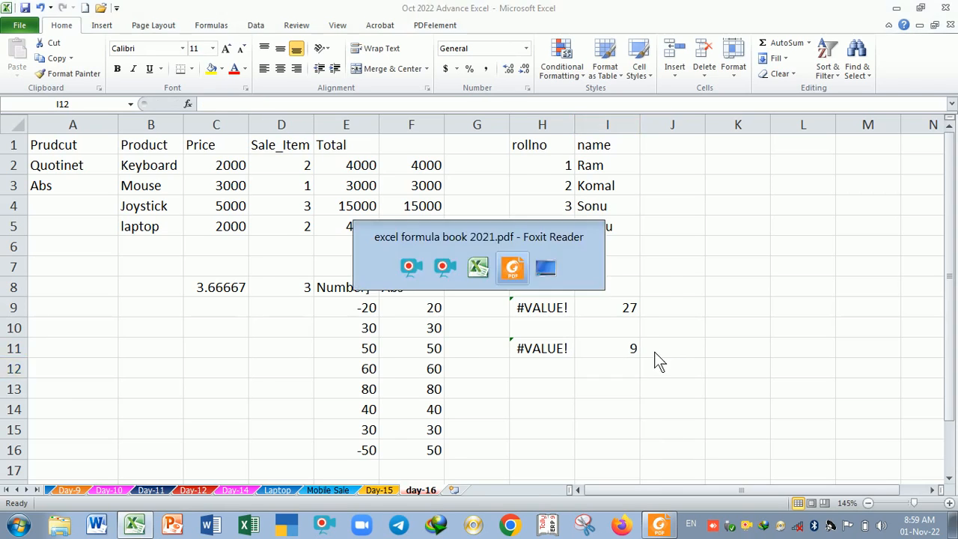
scroll(340, 384, "down", 3)
scroll(341, 384, "down", 2)
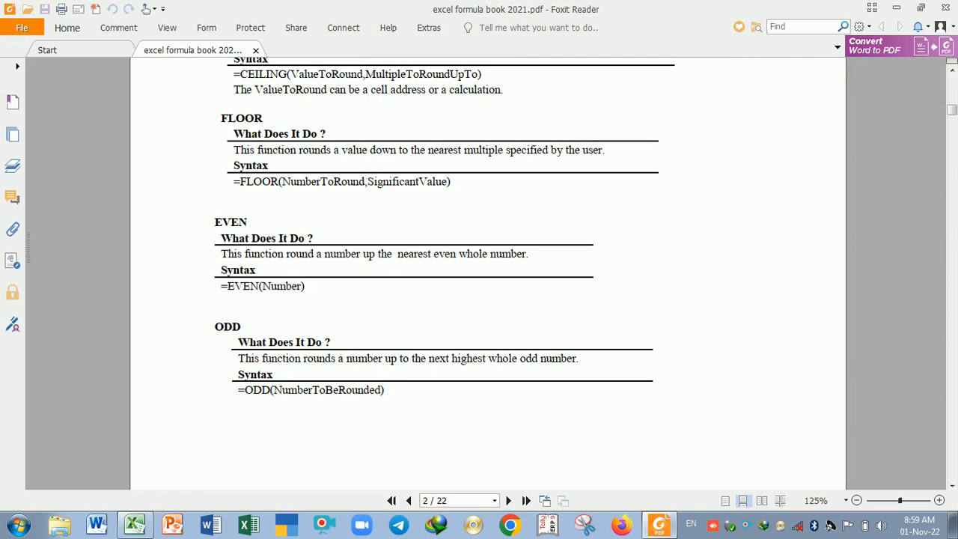
Step: Switch back to Excel and enter the sample numbers 1, 1, 3, 11, 14, 5, 20 and 30 in B9:B16
key("alt+Tab")
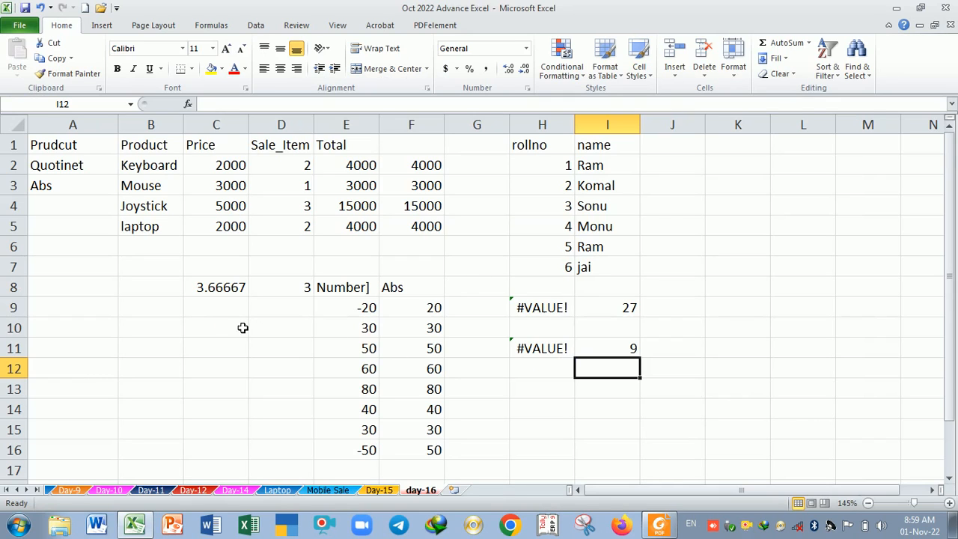
left_click(146, 309)
type("1")
key("Return")
type("1")
key("Return")
type("3")
key("Return")
type("11")
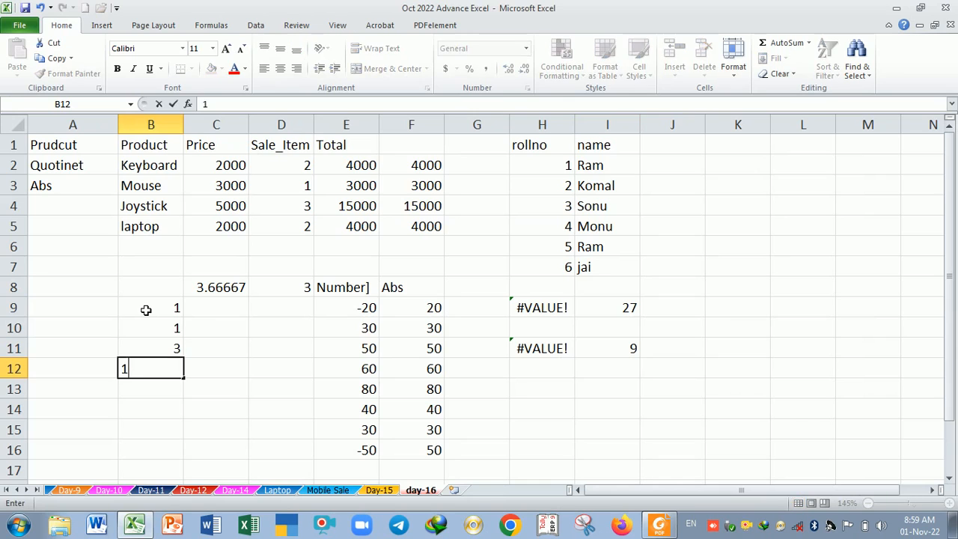
key("Return")
type("14")
key("Return")
type("5")
key("Return")
type("20")
key("Return")
type("30")
key("Return")
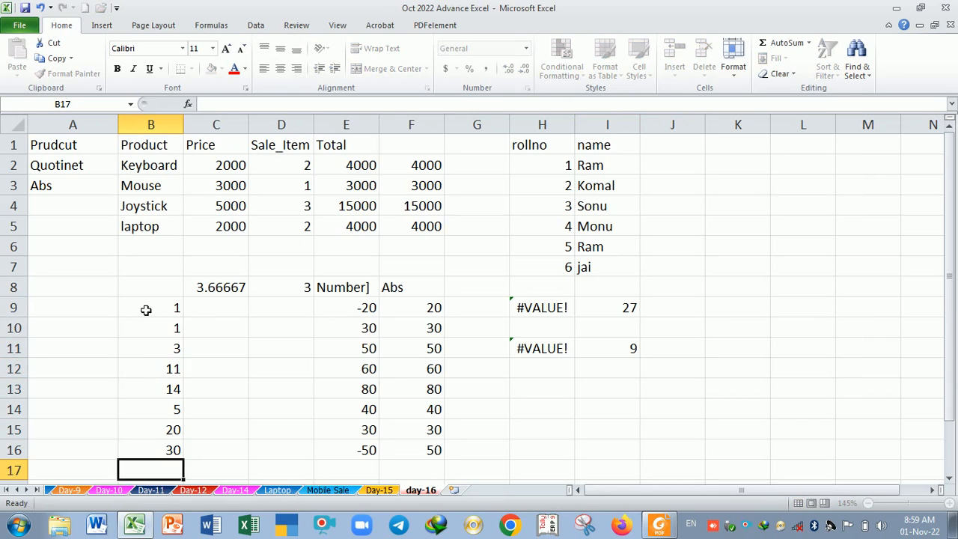
Step: Enter =EVEN(B9) in C9 and fill the formula down through C16
key("Right")
key("Up")
key("Up")
key("Up")
key("Up")
key("Up")
key("Up")
key("Up")
key("Up")
key("Up")
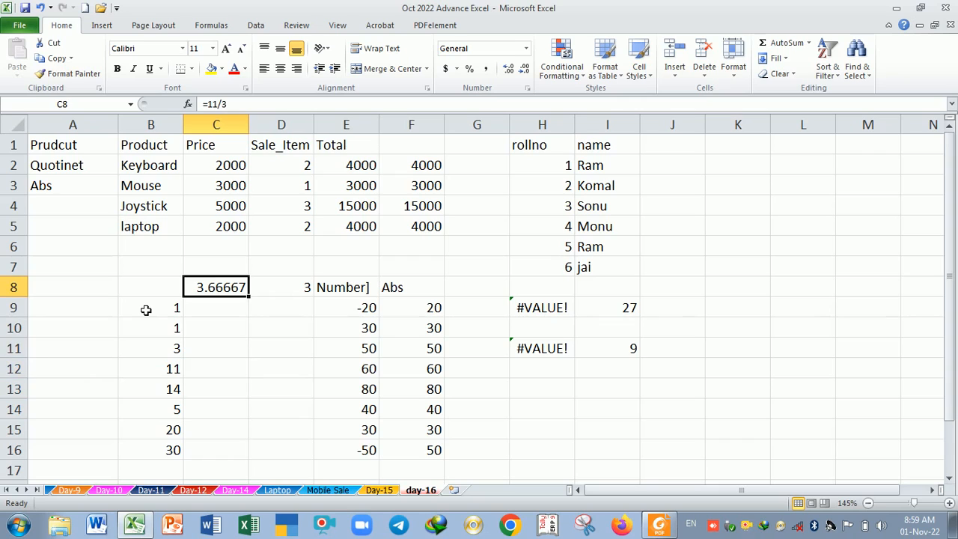
key("Down")
type("=v")
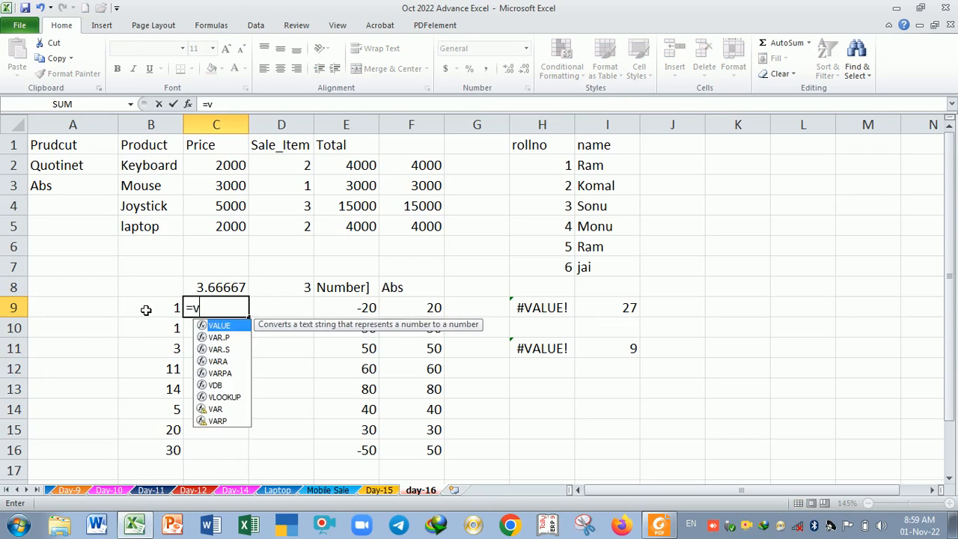
key("BackSpace")
type("eve")
key("Tab")
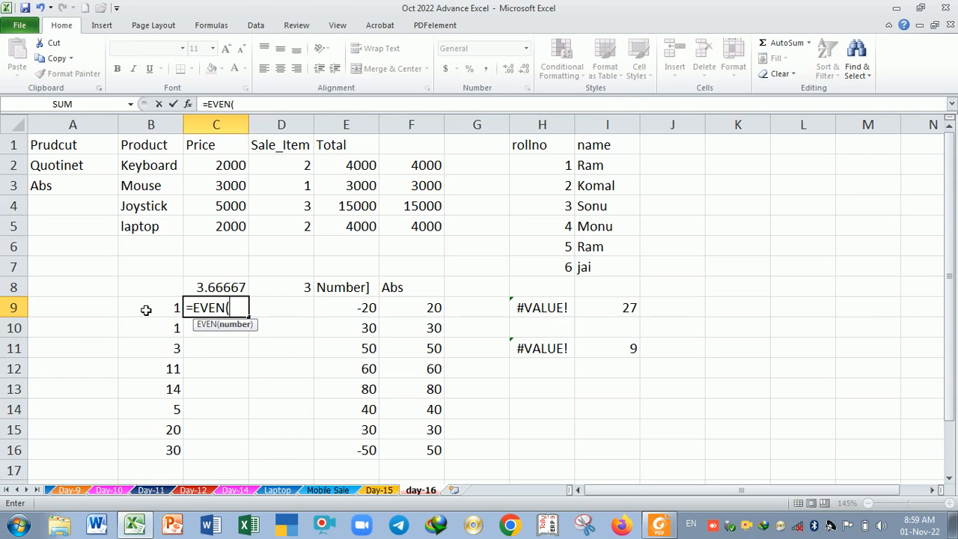
left_click(148, 312)
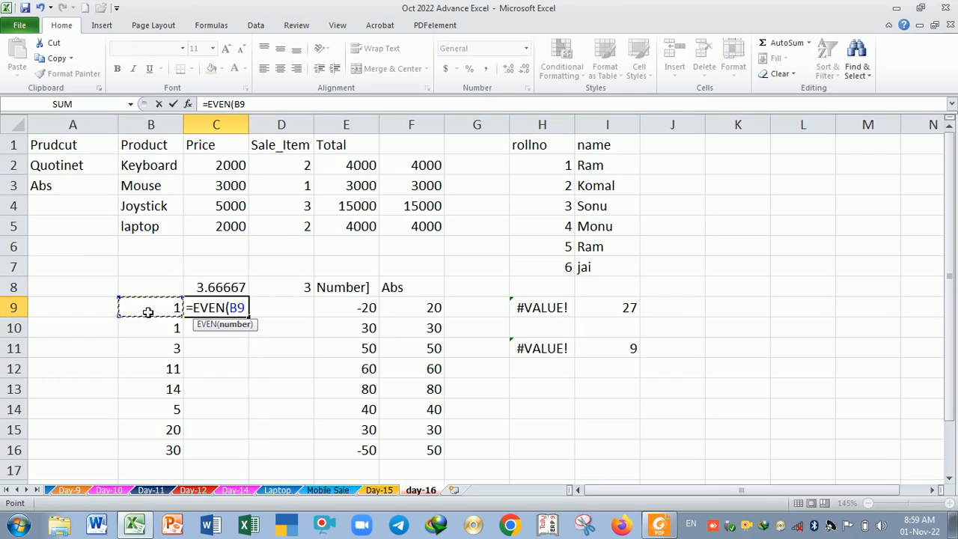
type(")")
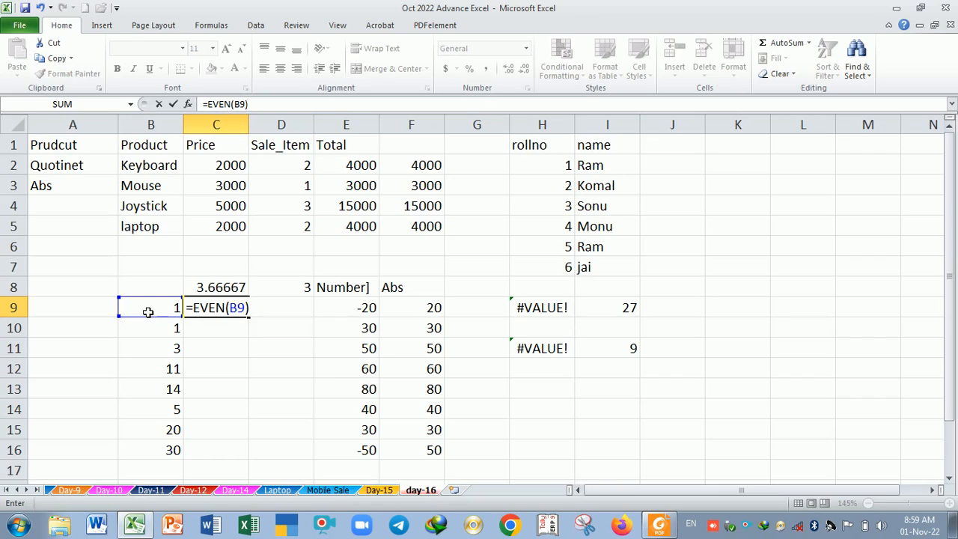
key("Return")
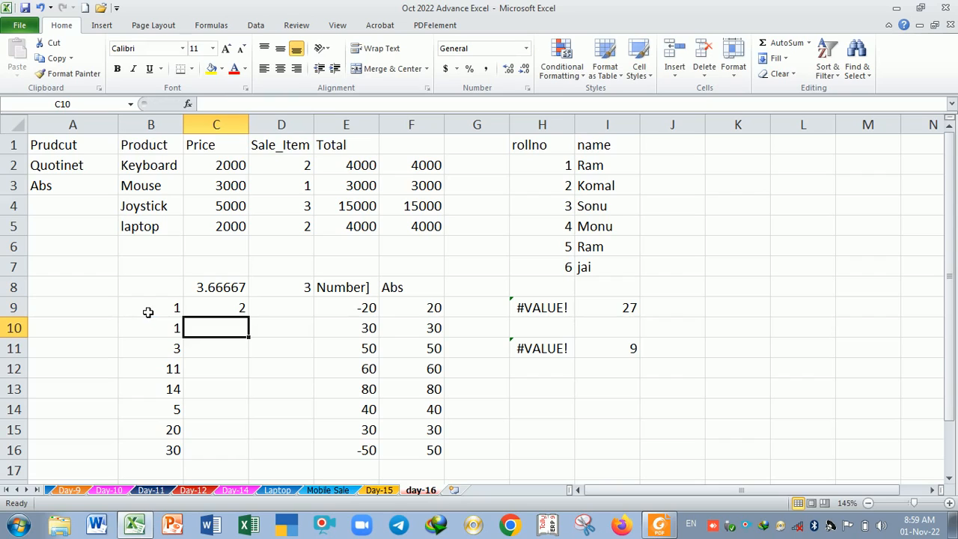
left_click(224, 310)
left_click_drag(250, 321, 249, 466)
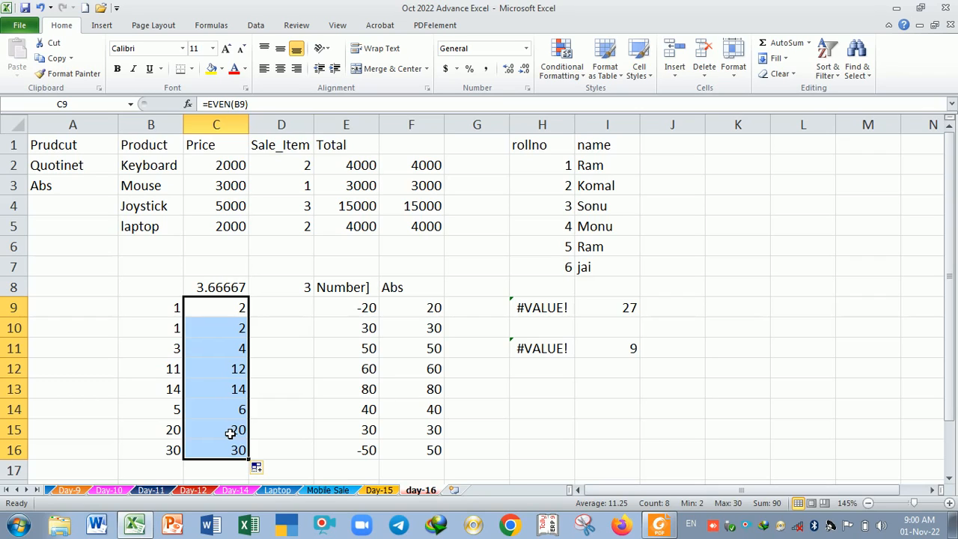
Step: Change the sample number in B11 to 1.3 and the one in B12 to 11.7
double_click(154, 353)
type("1")
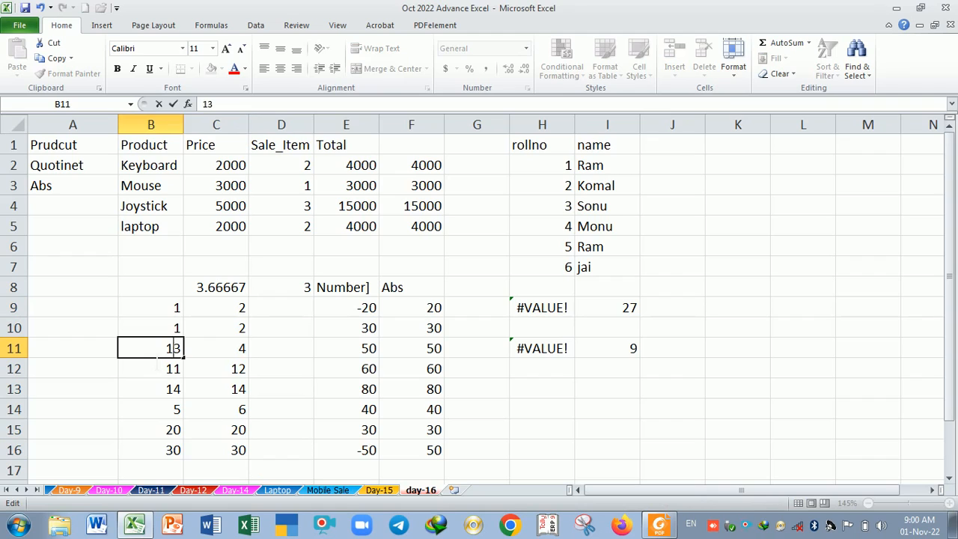
type(".")
key("Return")
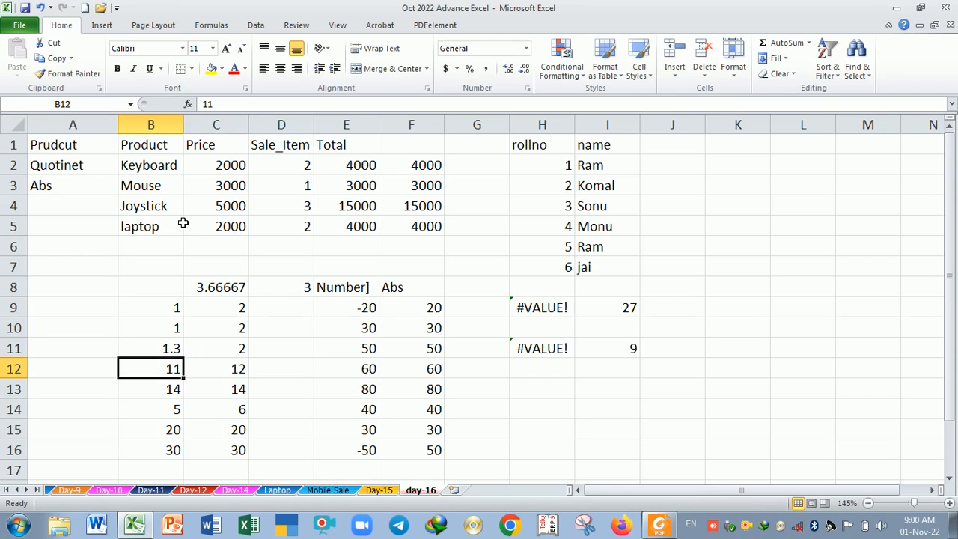
double_click(177, 348)
left_click(217, 358)
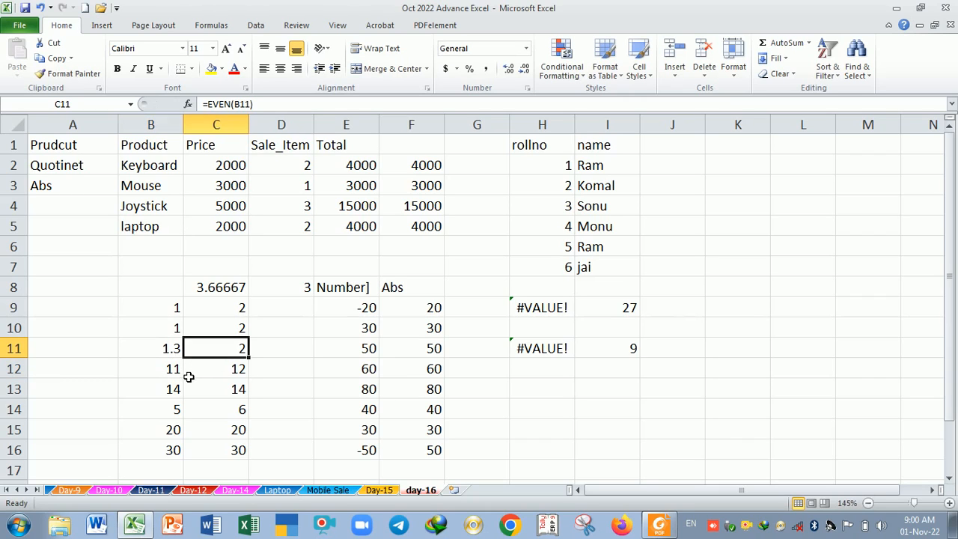
double_click(182, 372)
type(".7")
key("Return")
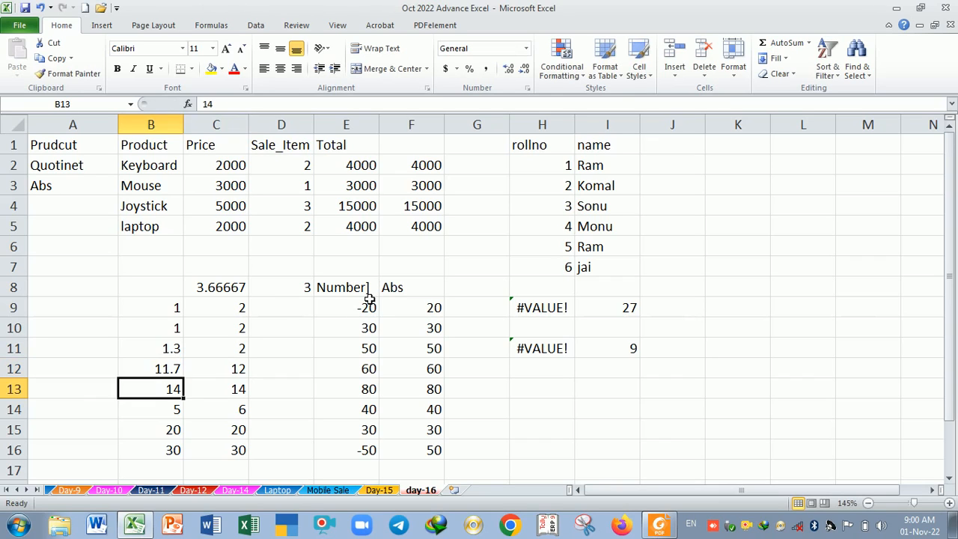
left_click(152, 370)
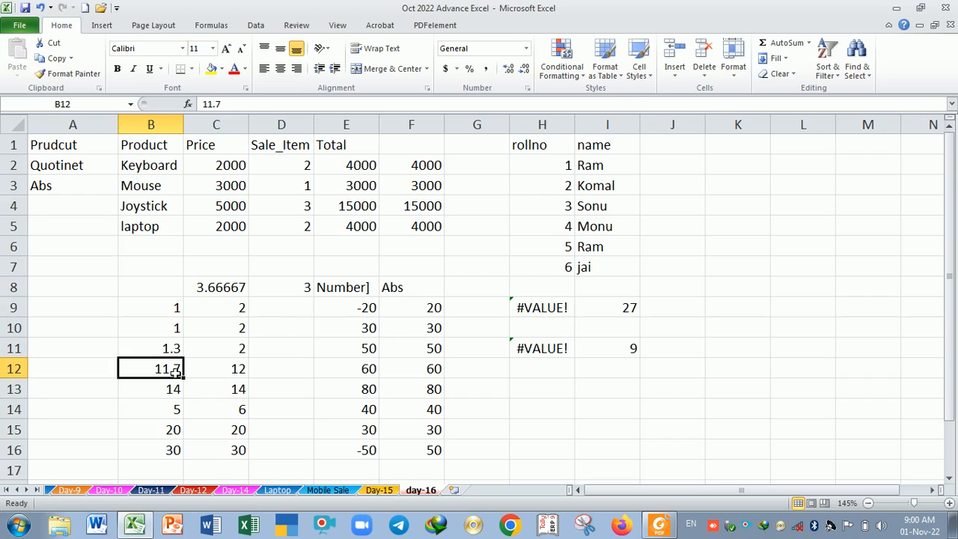
Step: Review the EVEN formula in C9 and its copies down through C16
double_click(233, 311)
key("Return")
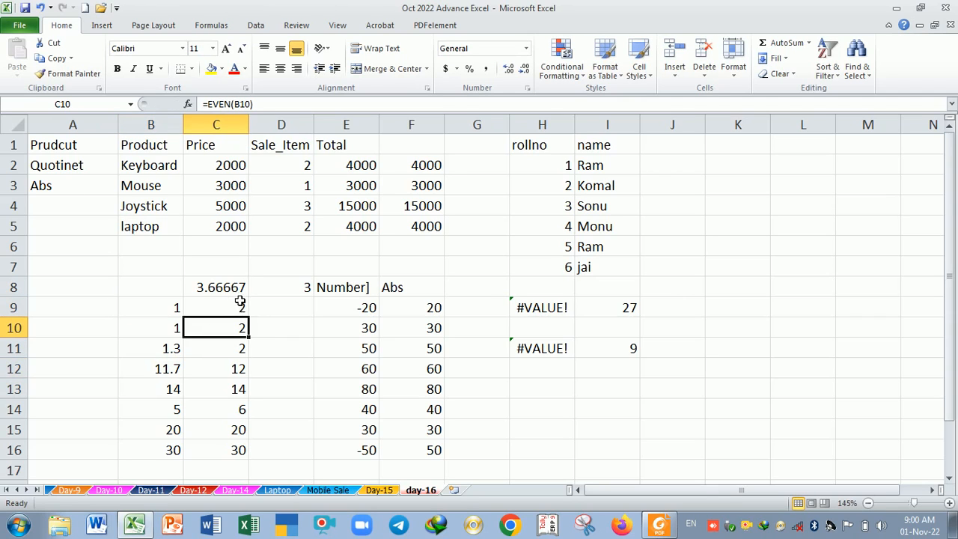
left_click_drag(239, 307, 240, 460)
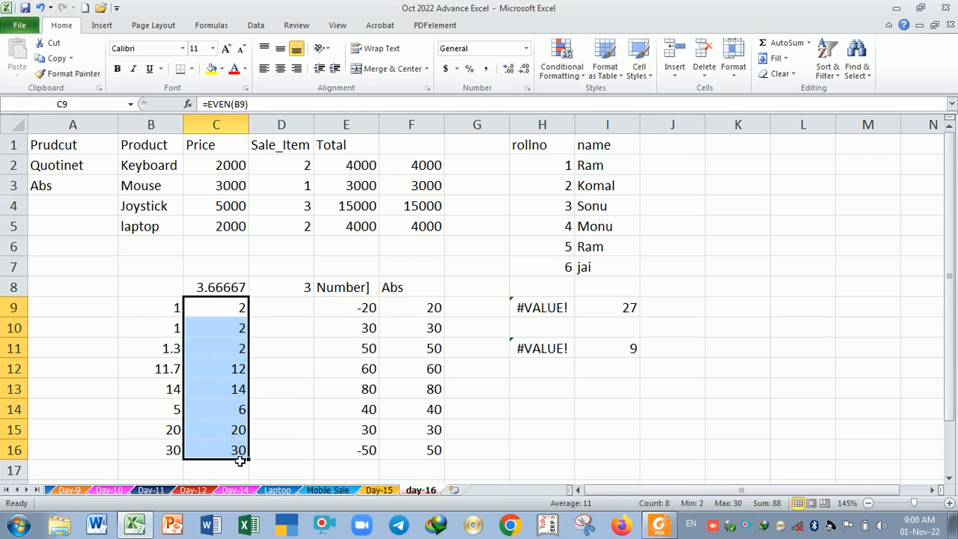
Step: Enter =ODD(B9) in D9 and fill the formula down through D16
left_click(272, 315)
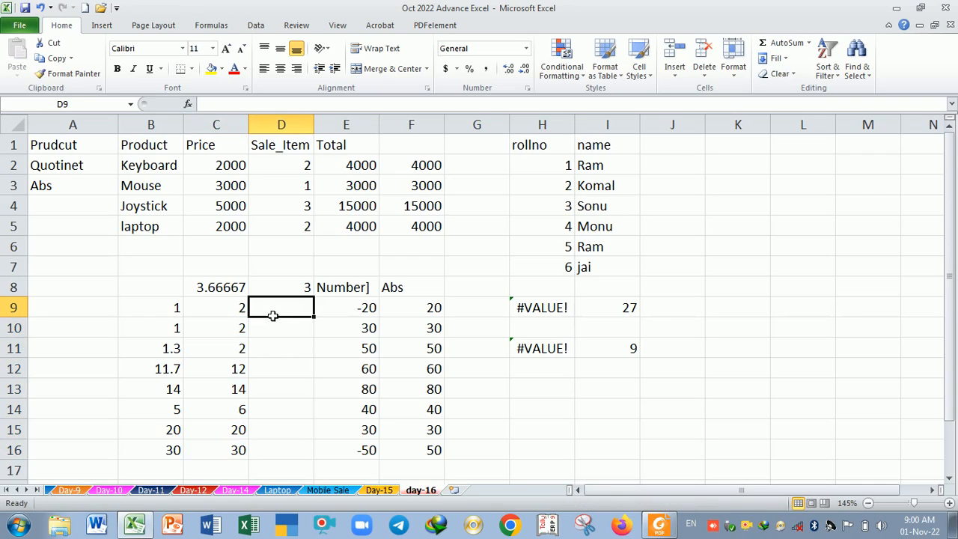
type("=o")
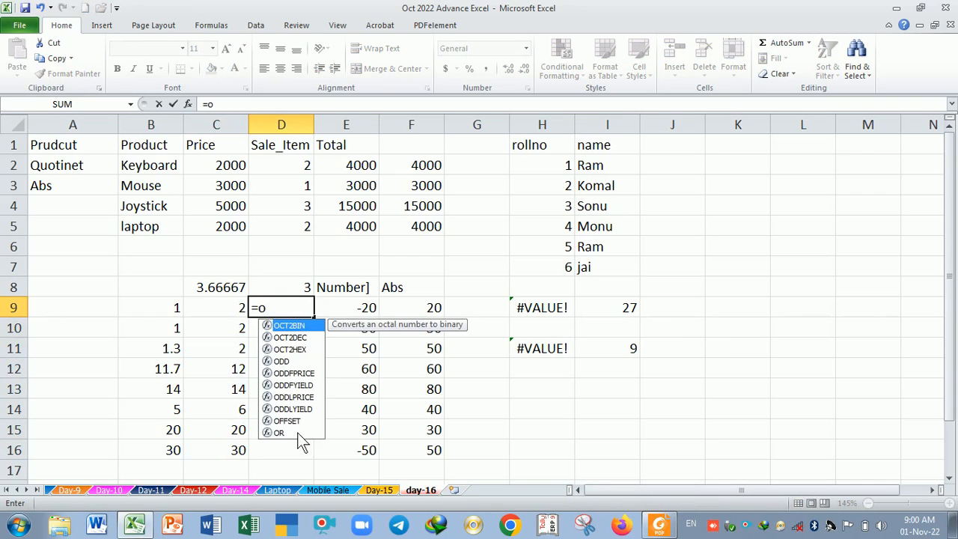
type("dd")
key("Tab")
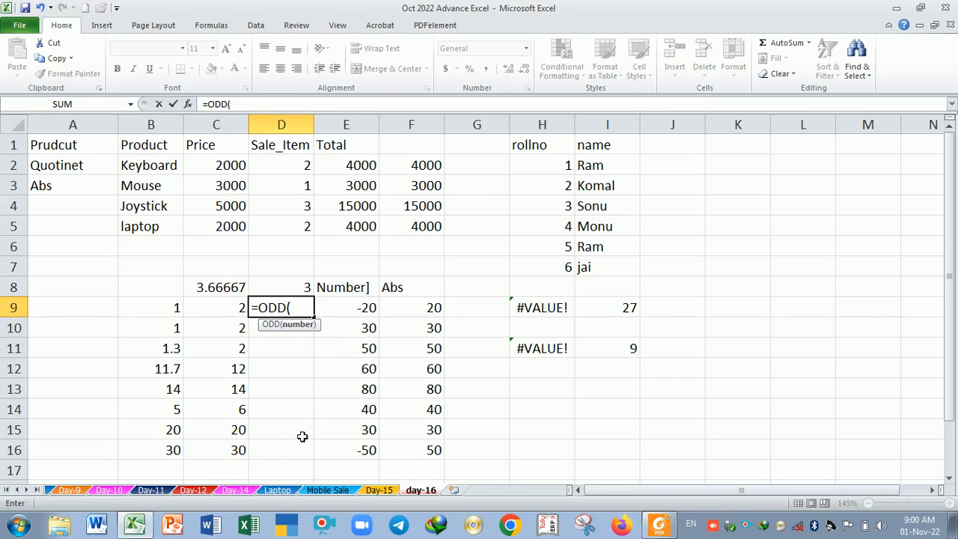
left_click(161, 312)
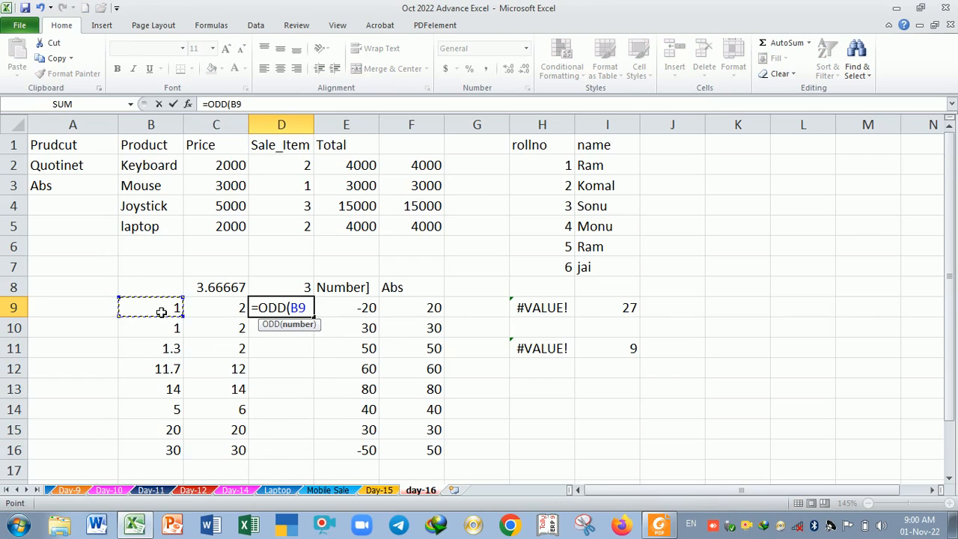
key("Return")
left_click(289, 307)
left_click_drag(315, 318, 302, 455)
Step: Compare the number in B12 with its EVEN result in C12 and its ODD result in D12
left_click(147, 369)
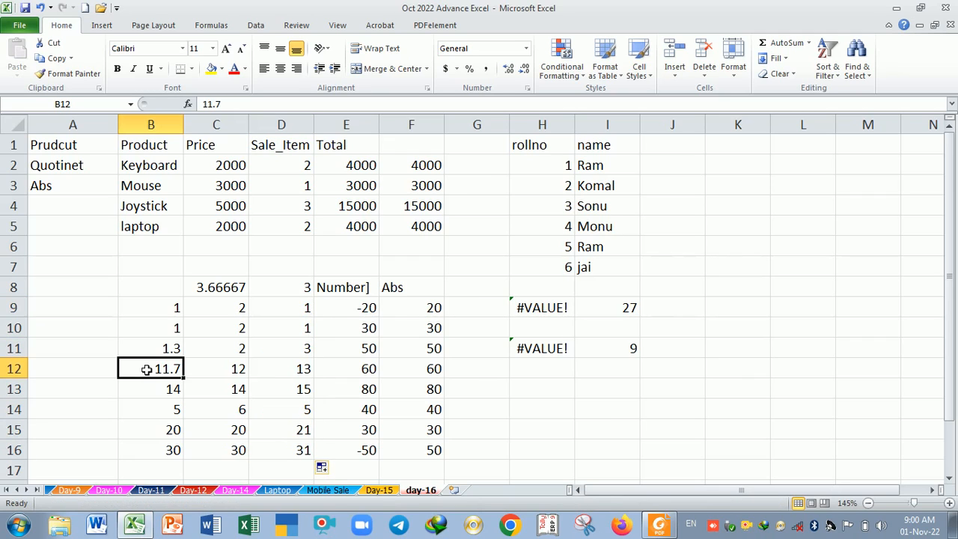
left_click_drag(146, 368, 291, 374)
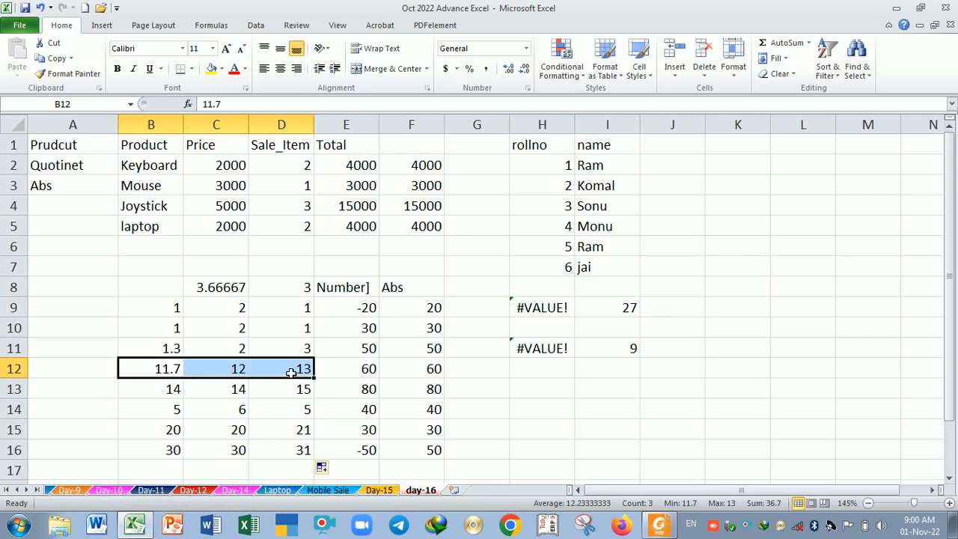
left_click(291, 375)
left_click(171, 368)
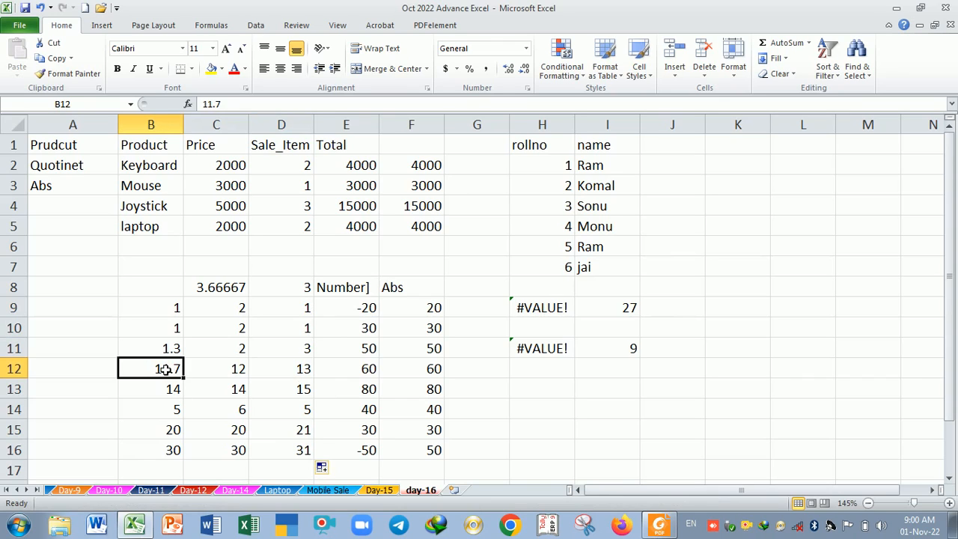
left_click(274, 369)
left_click(232, 374)
left_click(321, 374)
left_click(296, 374)
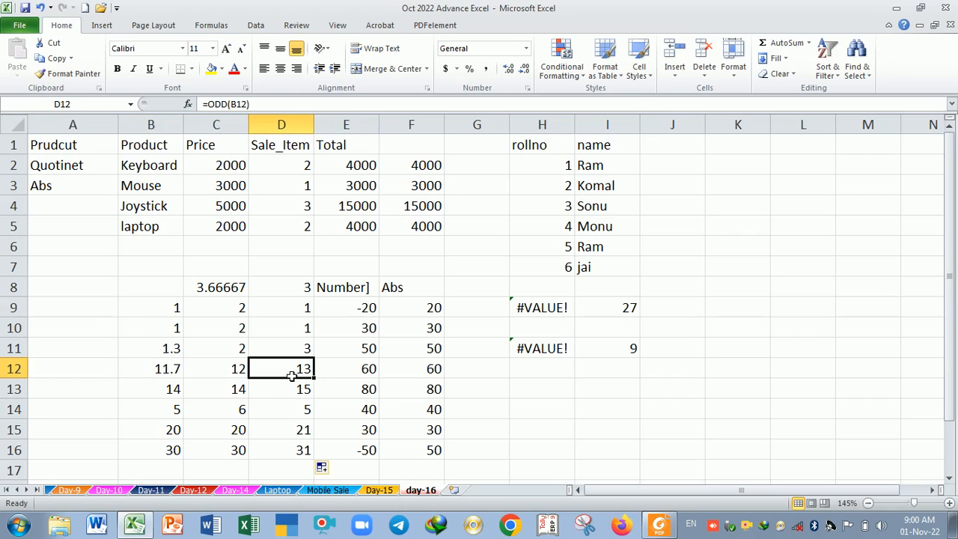
left_click(157, 377)
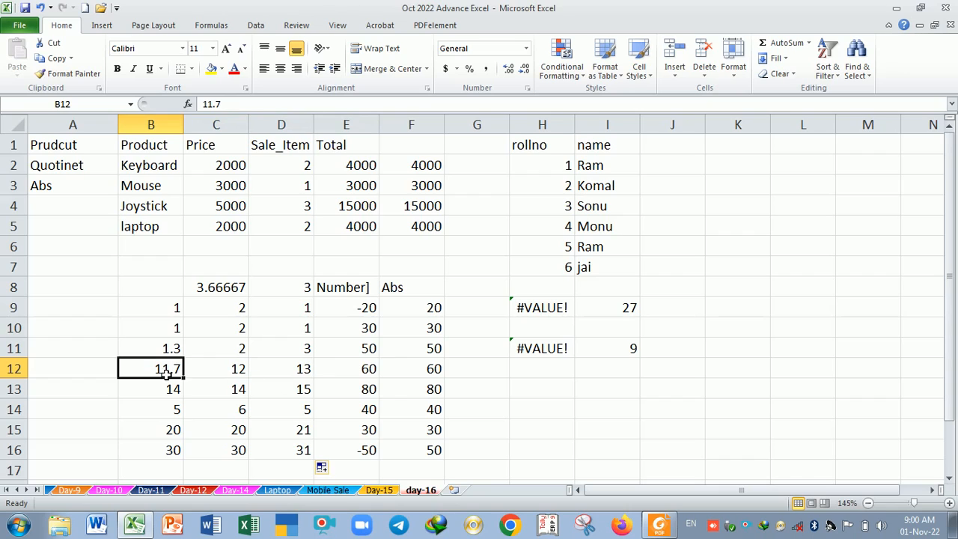
left_click(227, 378)
left_click(168, 374)
left_click(282, 369)
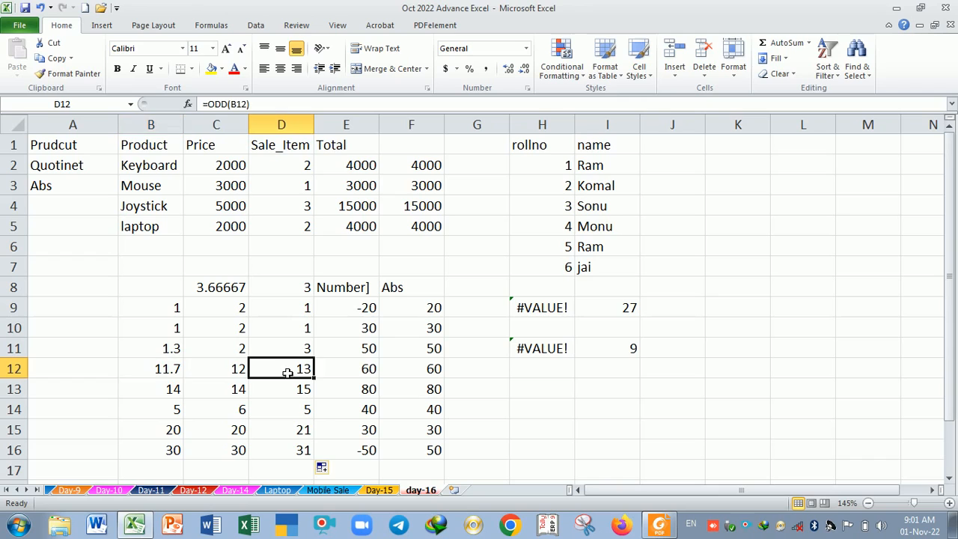
Step: Inspect the ODD formulas in D12 and D13 and leave them as they are
double_click(286, 369)
key("Return")
double_click(280, 395)
key("Return")
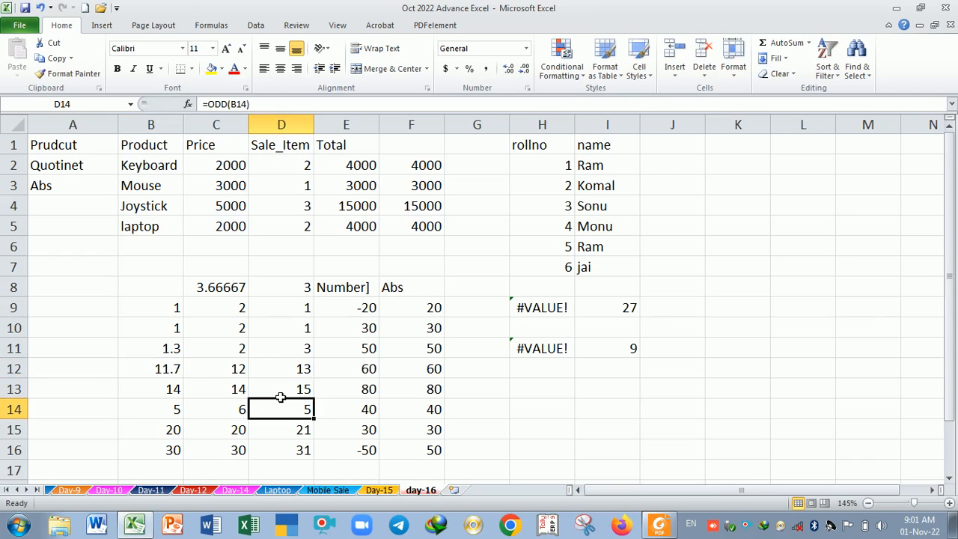
Step: Switch to the formula book PDF in Foxit Reader and find the INT entry on page 3
key("alt+Tab")
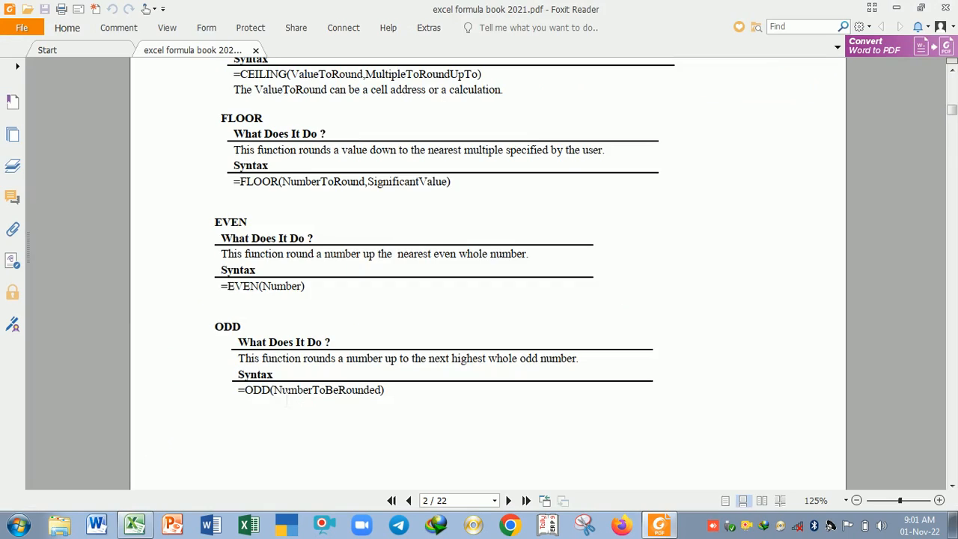
scroll(297, 340, "down", 5)
scroll(269, 254, "down", 5)
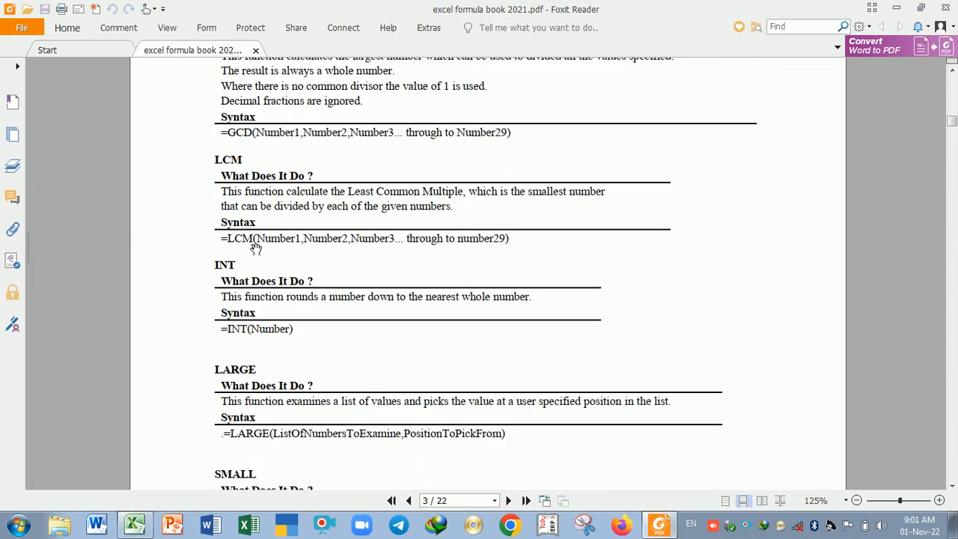
scroll(273, 196, "down", 2)
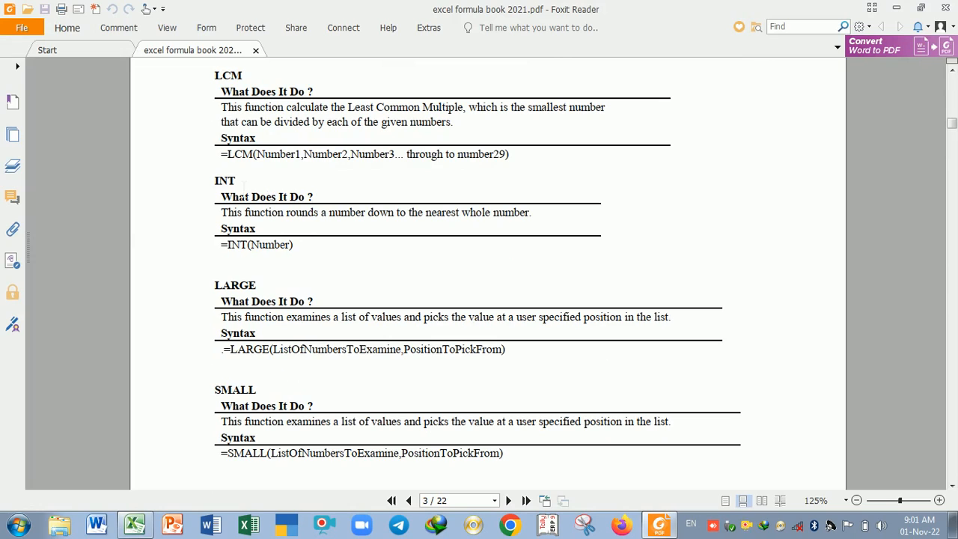
left_click_drag(228, 181, 244, 159)
left_click(253, 186)
Step: Return to Excel, enter the header nummber in B18 with 23.3, 23.6 and 23.65 in B19:B21, and select C18
key("alt+Tab")
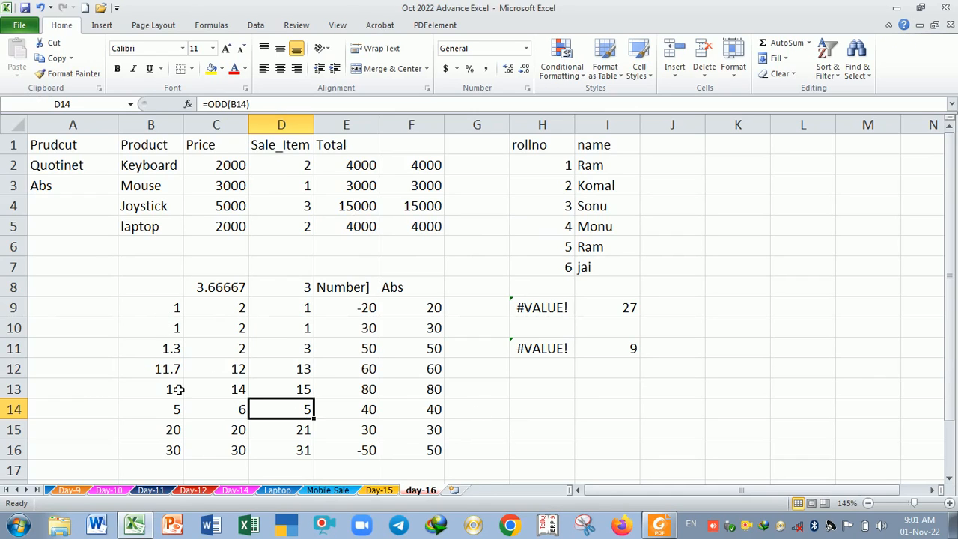
scroll(450, 381, "down", 4)
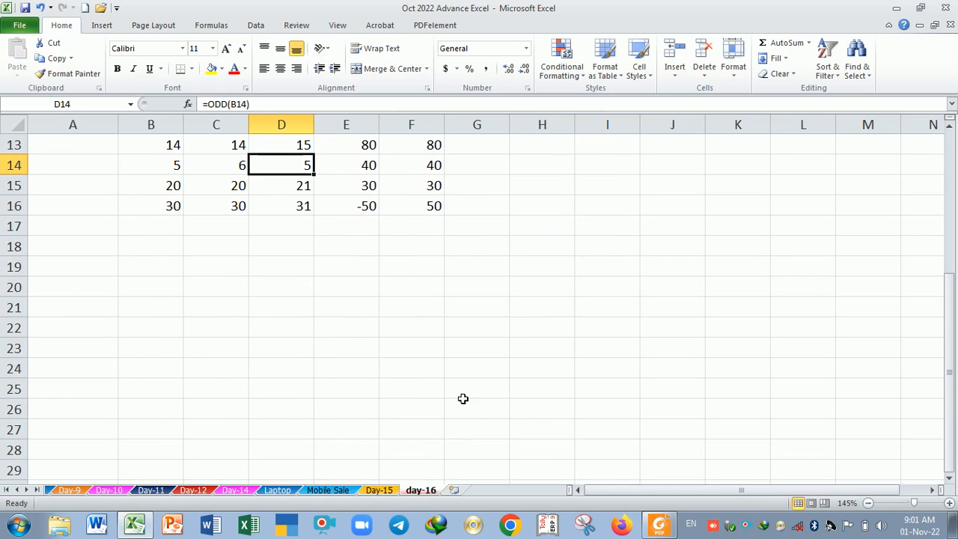
left_click(146, 254)
type("nummber")
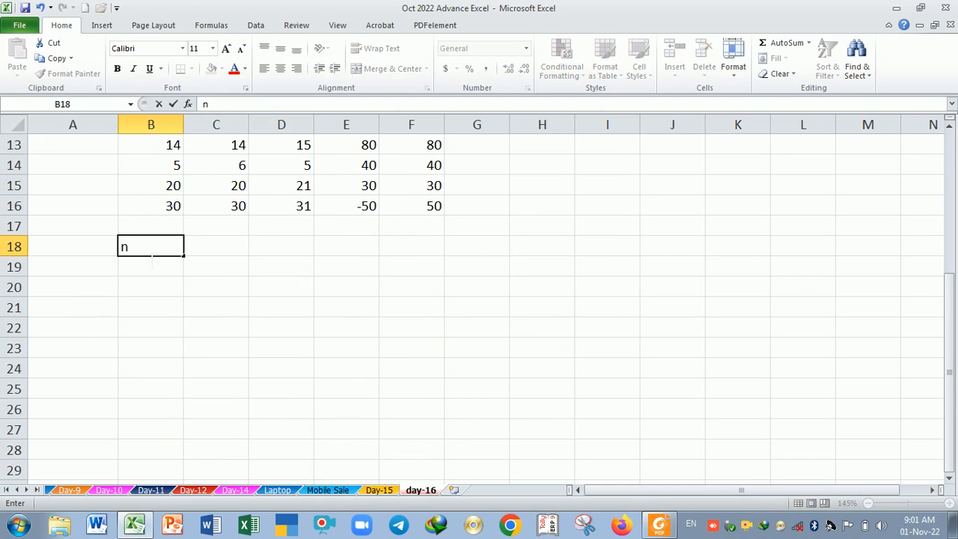
key("Tab")
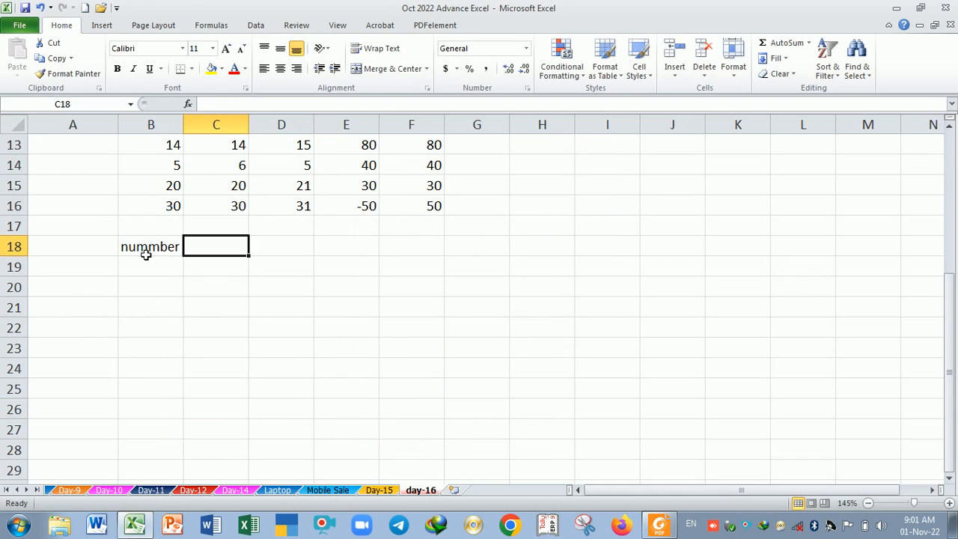
key("Return")
type("23.3")
key("Return")
type("2")
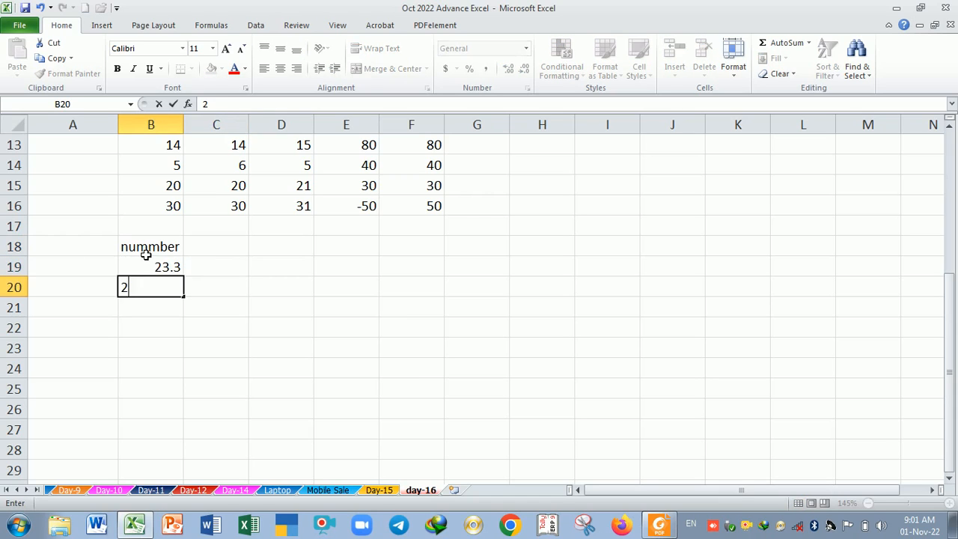
type("3.6")
key("Return")
type("23.65")
key("Return")
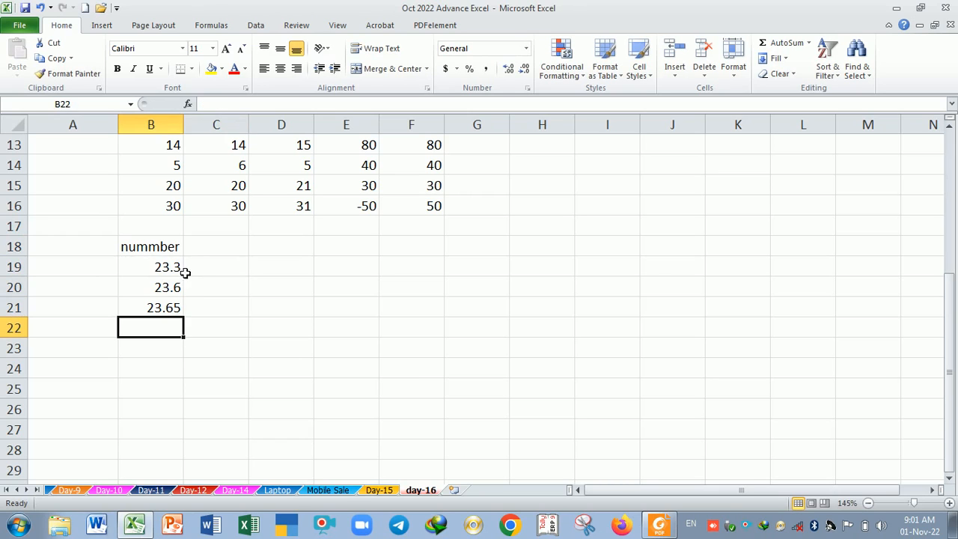
left_click(220, 250)
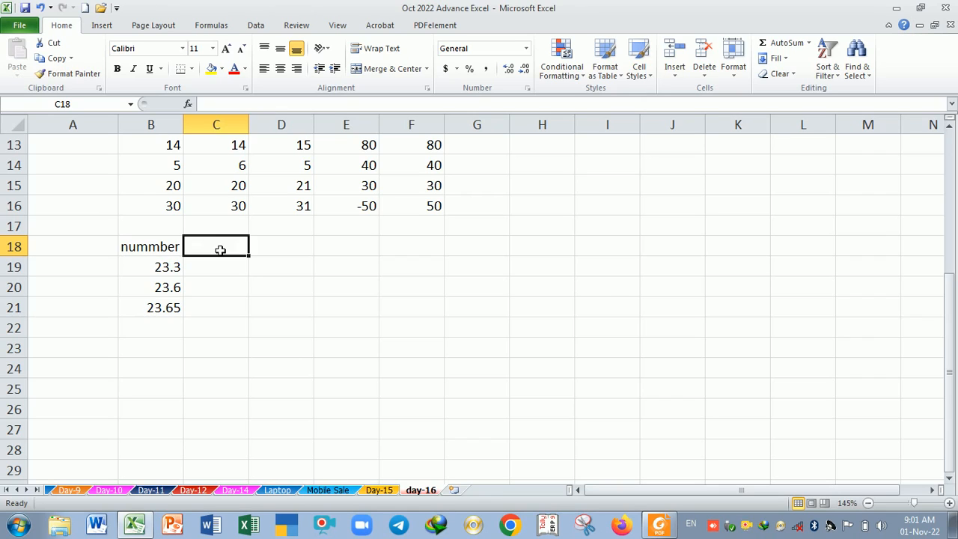
Step: Enter the header Int in C18, calculate =INT(B19) in C19, and fill the formula down to C21
type("Int")
key("Return")
type("=in")
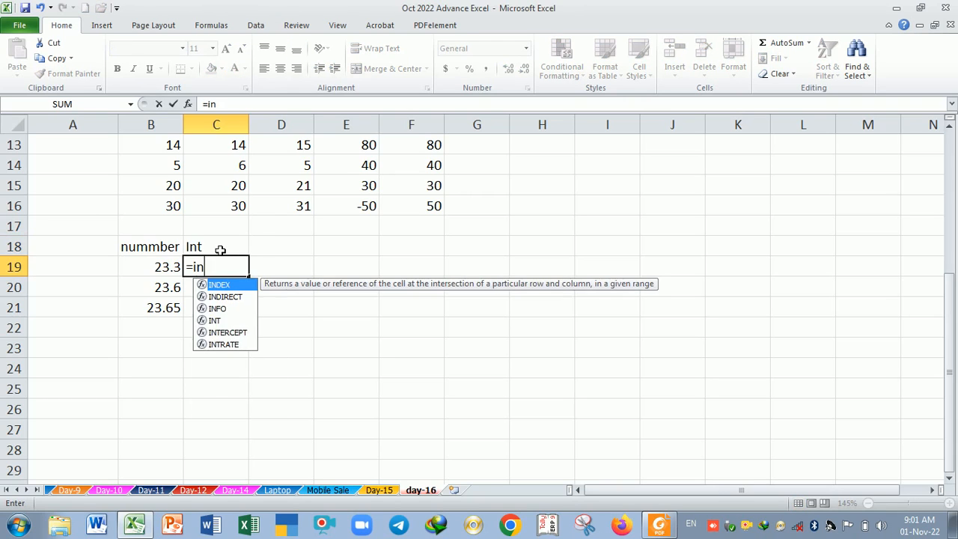
type("t")
key("Tab")
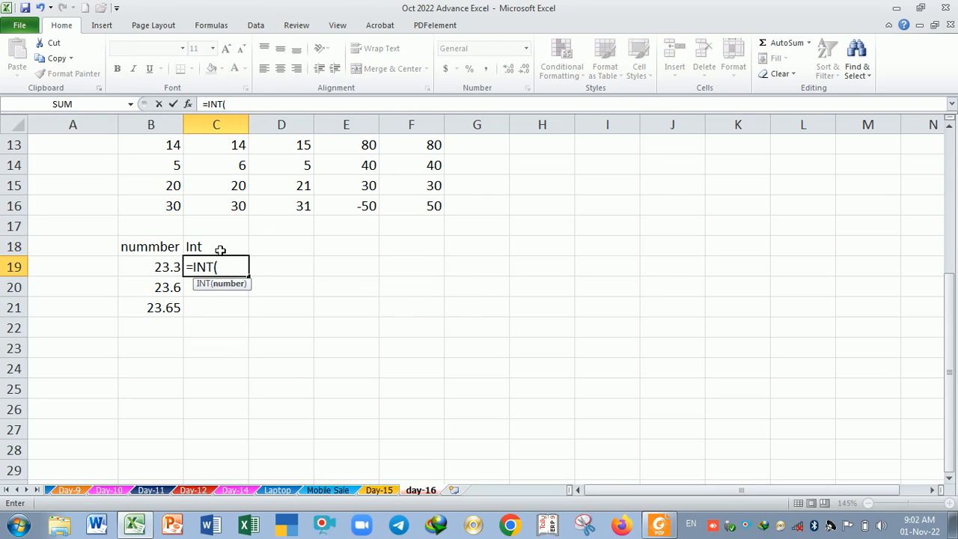
left_click(151, 270)
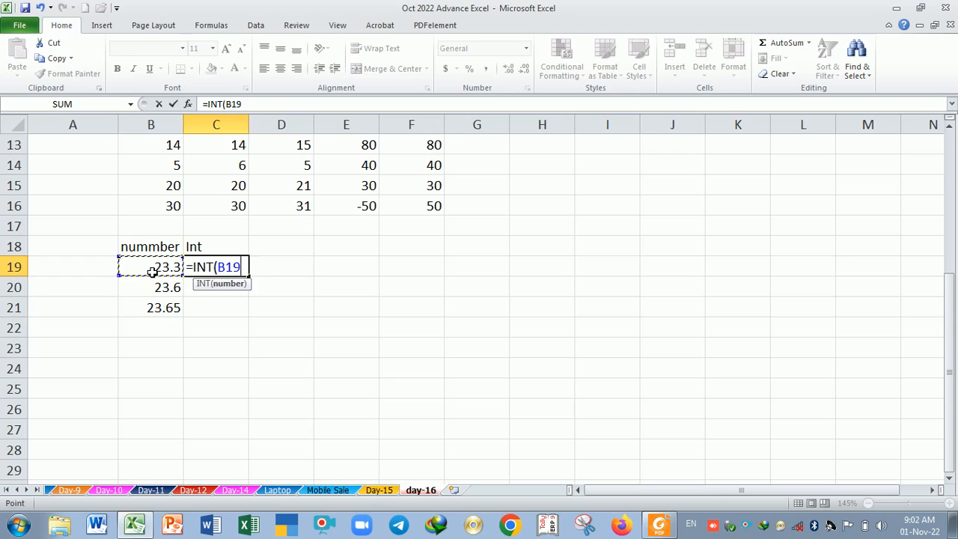
key("Return")
left_click(230, 267)
left_click_drag(253, 286, 252, 318)
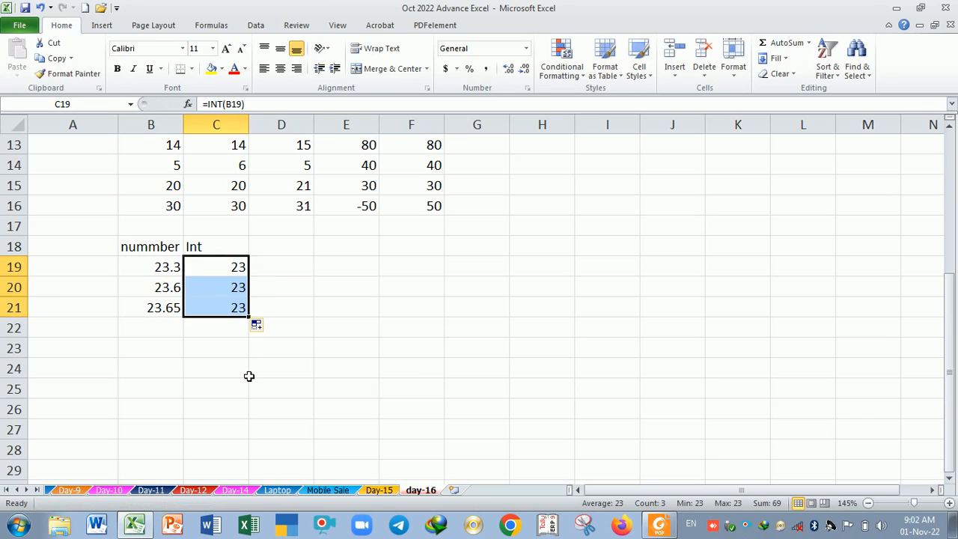
Step: Display the numbers in B19:B21 without decimals for comparison, and set them to show two decimal places
left_click_drag(171, 271, 169, 307)
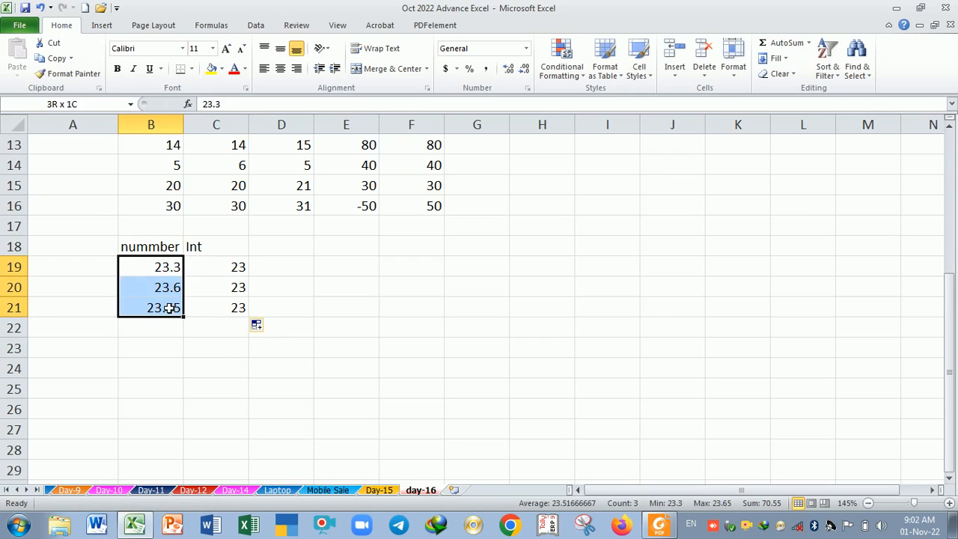
left_click(170, 410)
left_click_drag(169, 267, 172, 307)
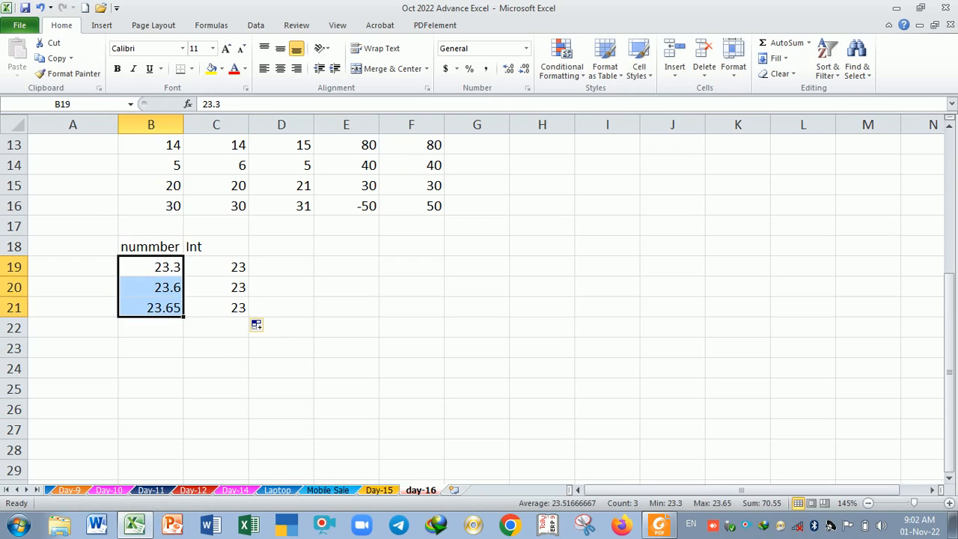
left_click(524, 71)
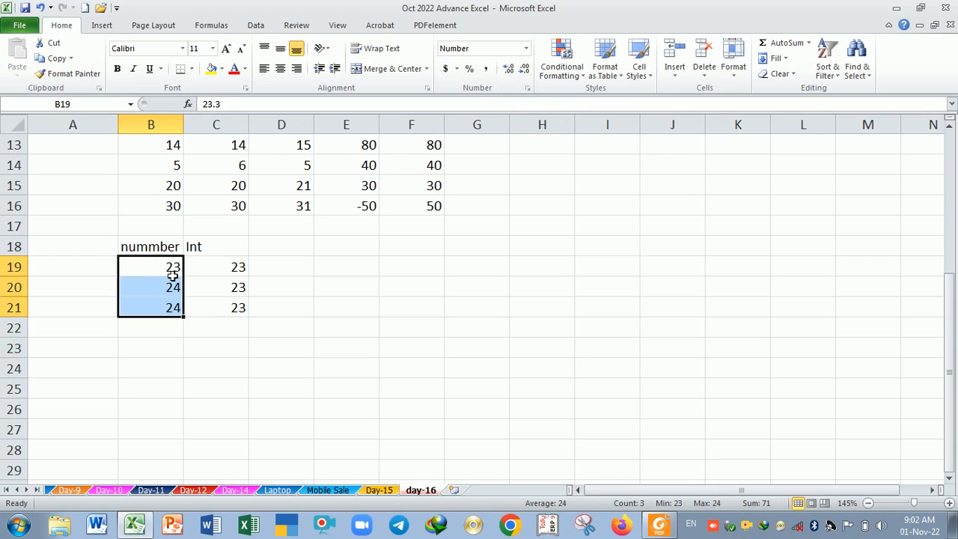
left_click(508, 69)
left_click(508, 69)
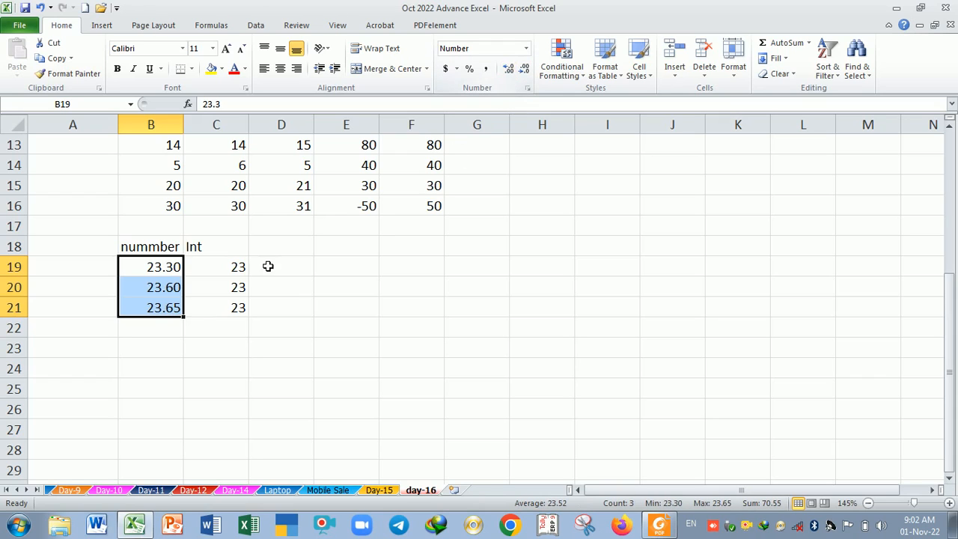
left_click(193, 352)
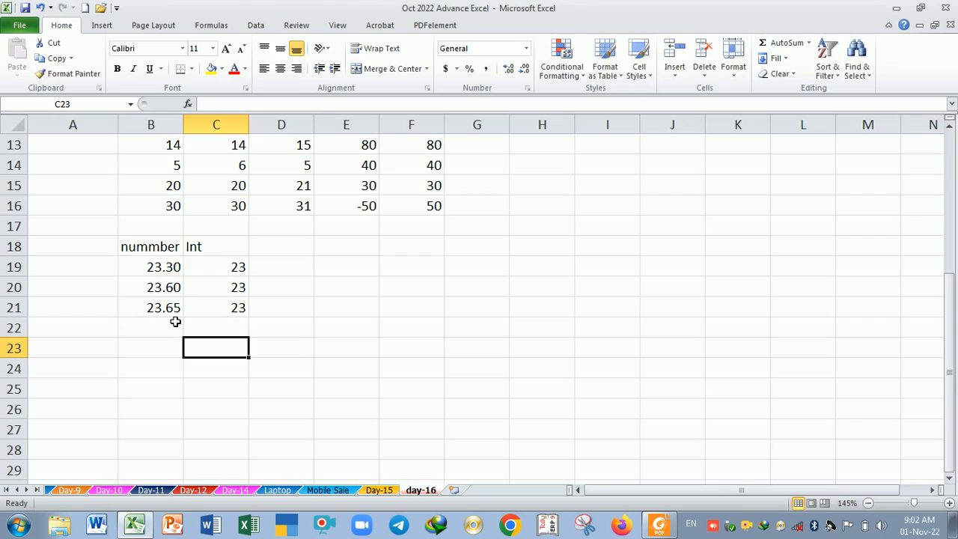
Step: Compare the INT results in C19:C21 with B19:B21 displayed without decimals, and undo that decimal change
left_click_drag(229, 268, 233, 311)
left_click(214, 267)
left_click_drag(215, 267, 217, 315)
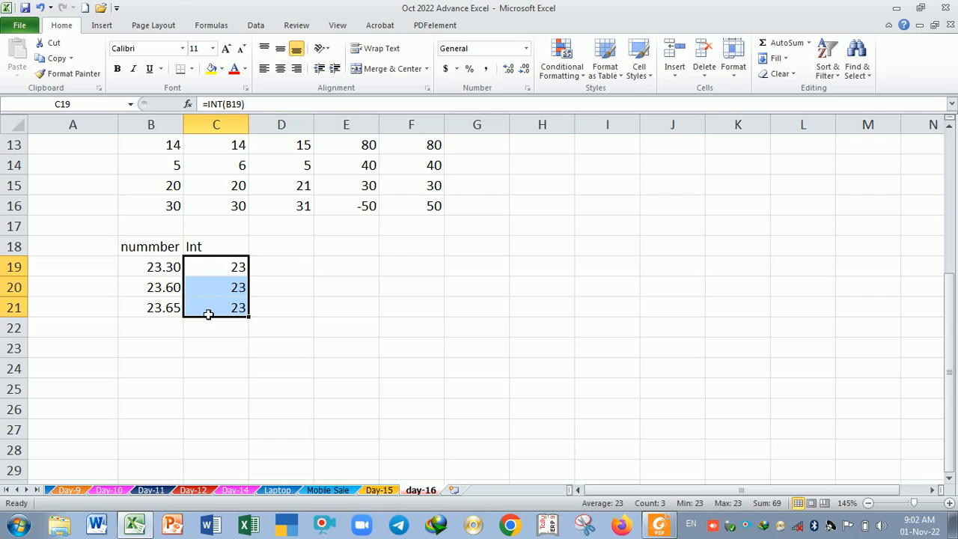
left_click_drag(152, 267, 152, 308)
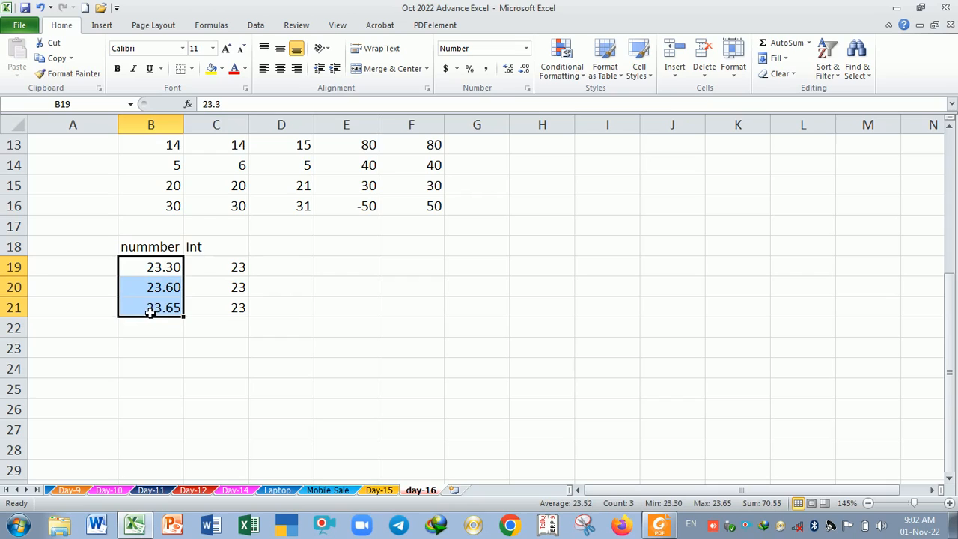
left_click(527, 74)
left_click(526, 74)
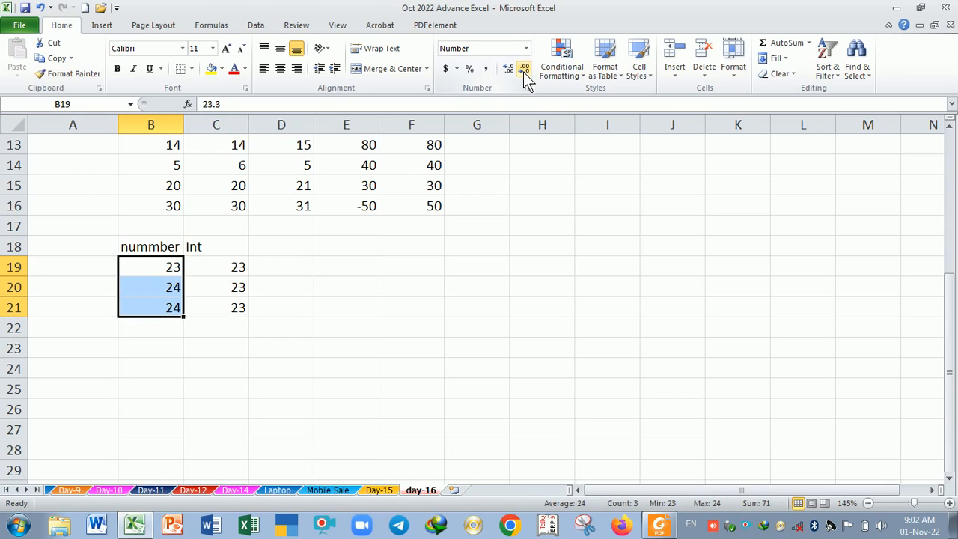
key("ctrl+z")
key("ctrl+z")
left_click(345, 344)
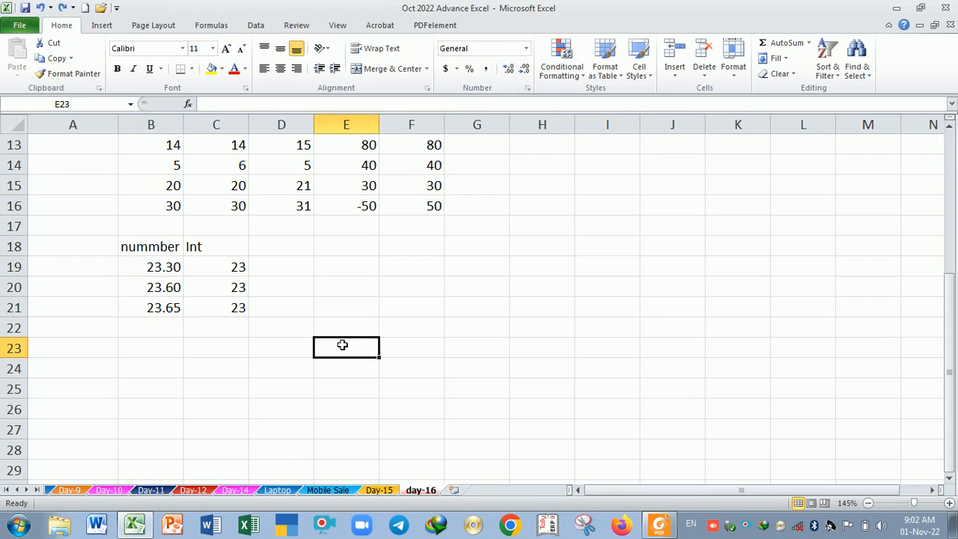
Step: Switch to the formula book PDF in Foxit Reader to check the LARGE and SMALL entries, and return to Excel
left_click(337, 269)
key("alt+Tab")
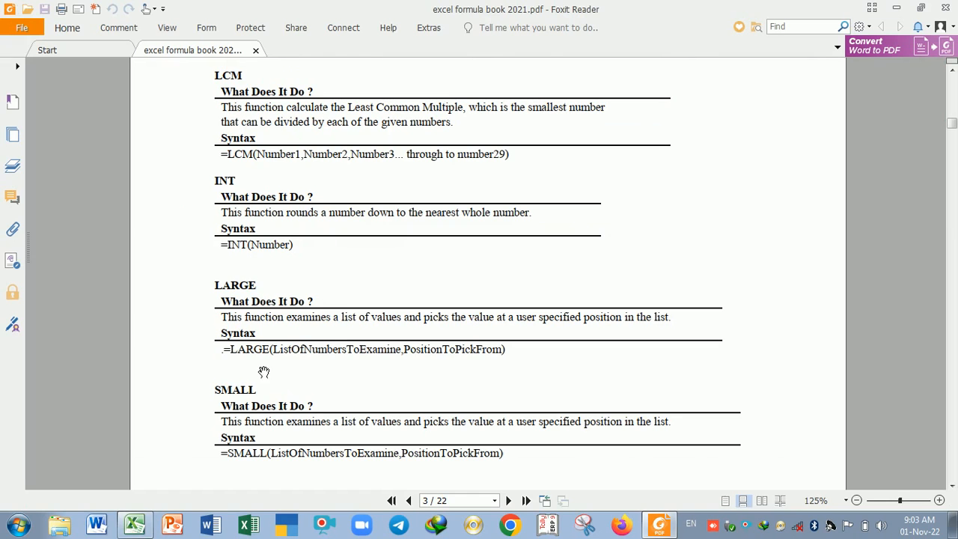
key("alt+Tab")
Step: Enter the header Number in E18 for a new sample table
left_click(348, 248)
type("Numb4er")
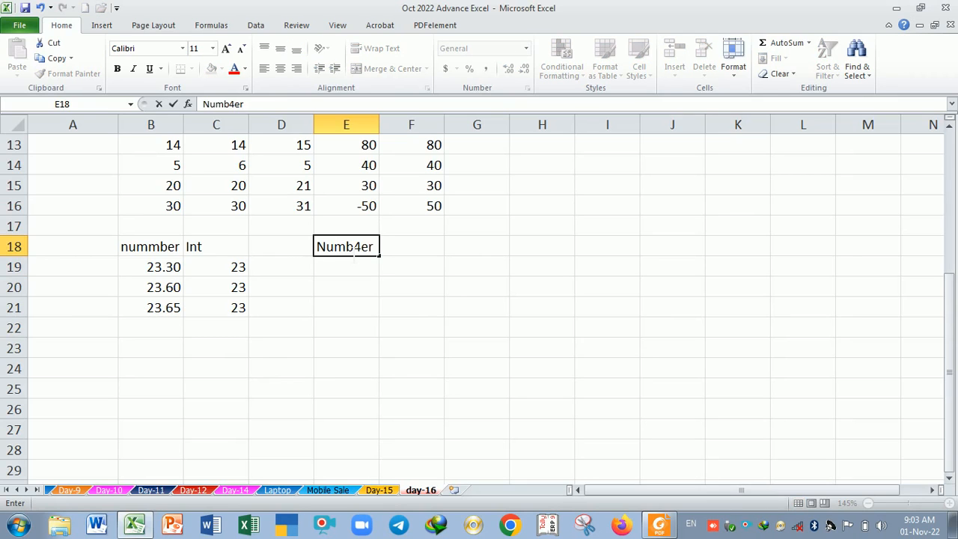
key("BackSpace")
key("BackSpace")
key("BackSpace")
type("er")
key("Return")
Step: Enter 12, 25, 58, 36, 54, 256 and 258 in E19:E25
type("12")
key("Return")
type("25")
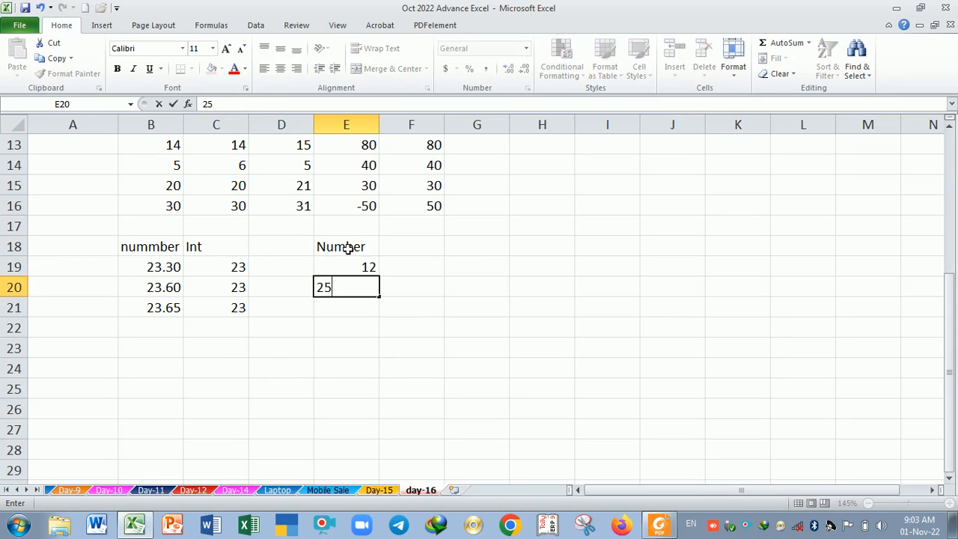
key("Return")
type("58")
key("Return")
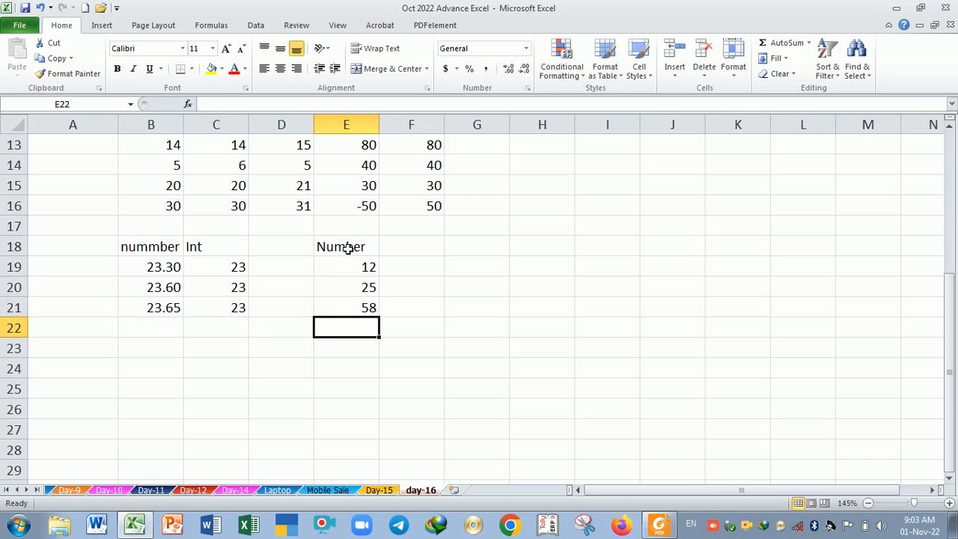
type("36")
key("Return")
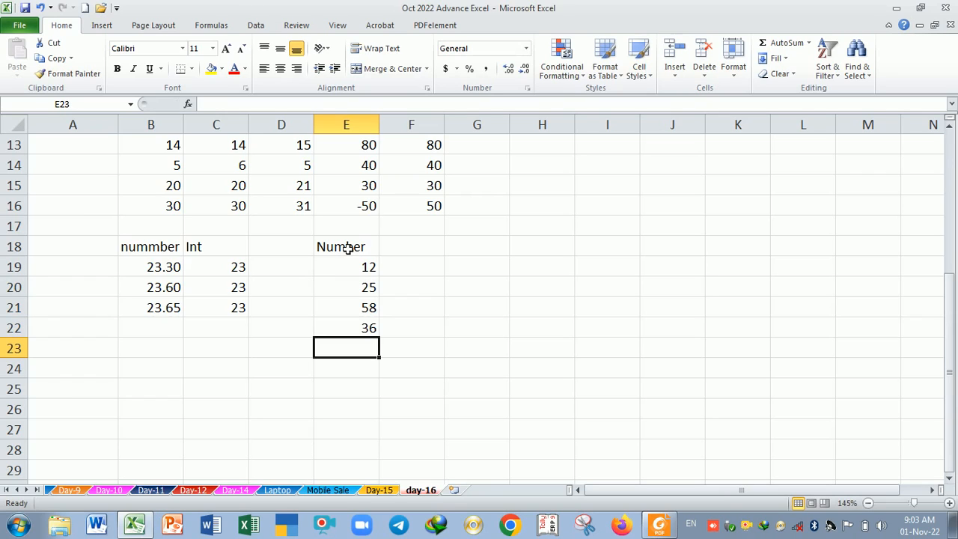
type("54")
key("Return")
type("256")
key("Return")
type("258")
key("Return")
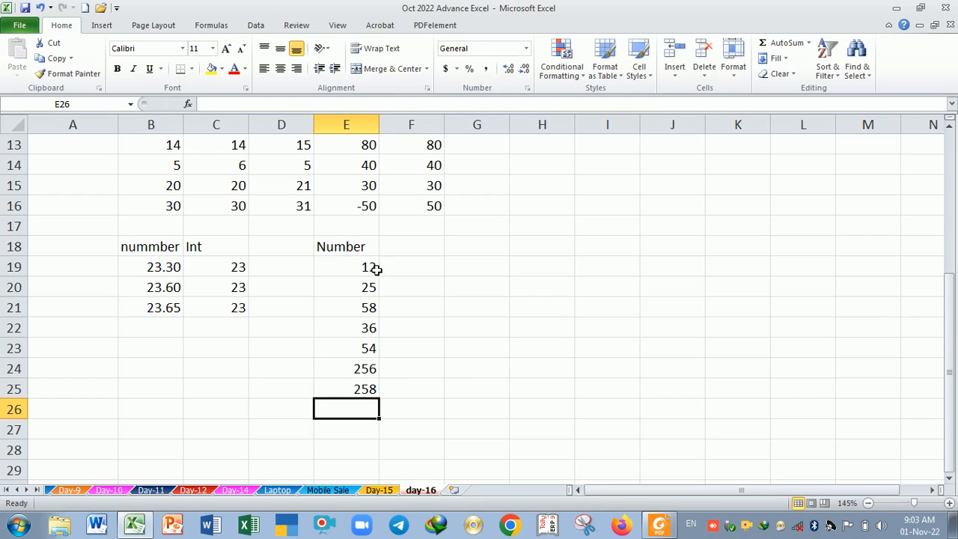
Step: Enter the headers Large in F18 and Small in G18
left_click(429, 251)
type("Large")
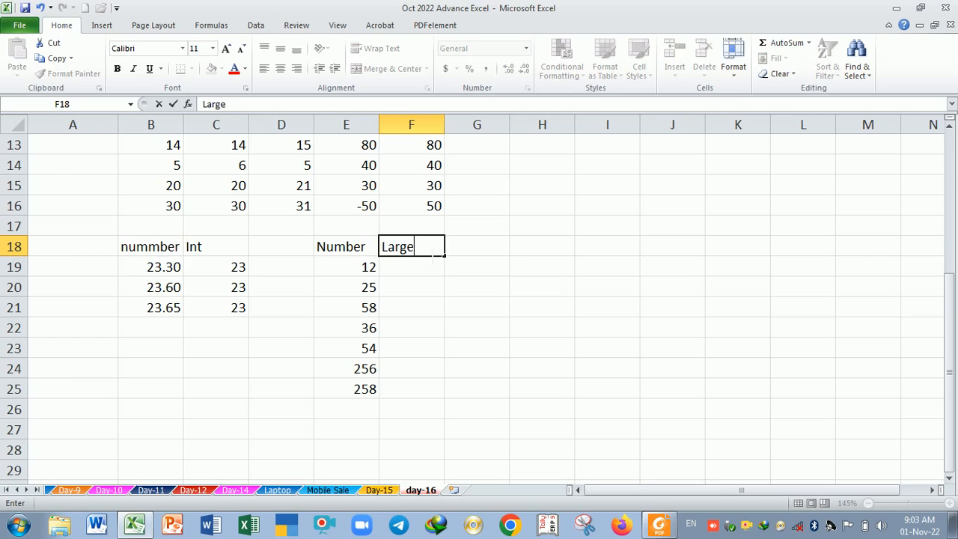
key("Tab")
type("Small")
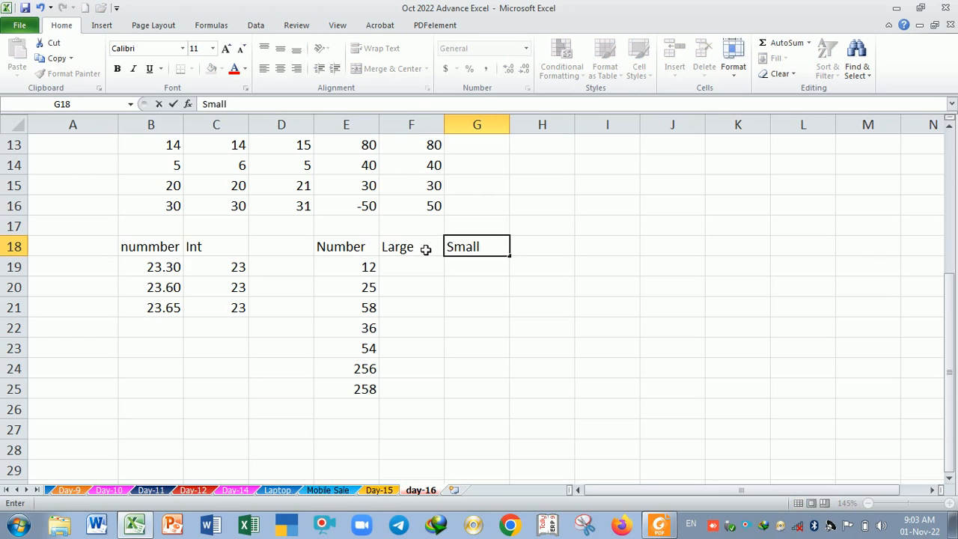
key("Return")
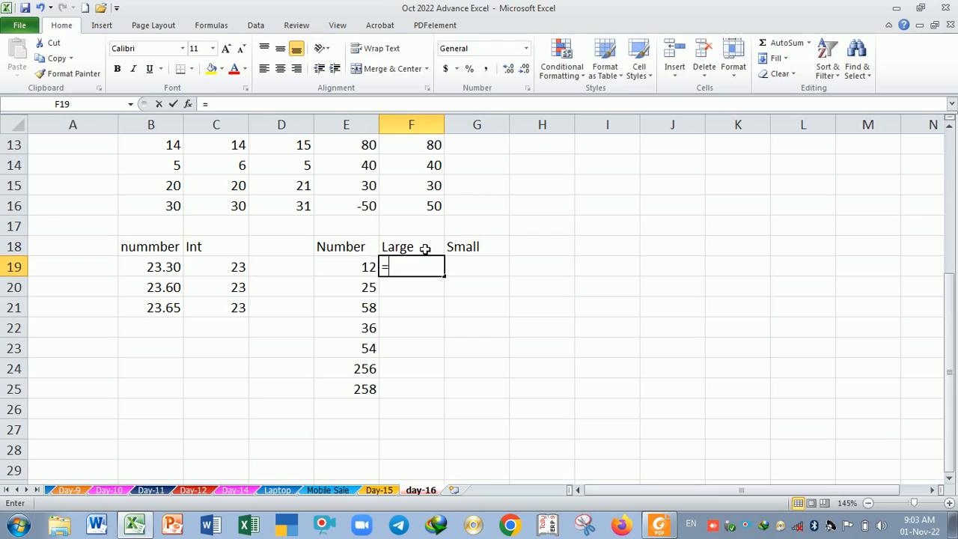
type("=la")
key("Tab")
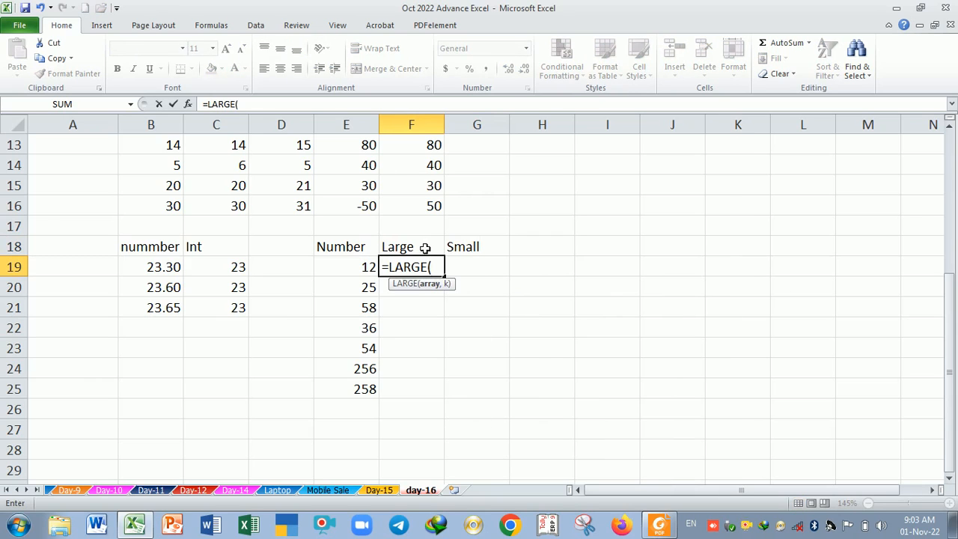
left_click_drag(355, 267, 355, 403)
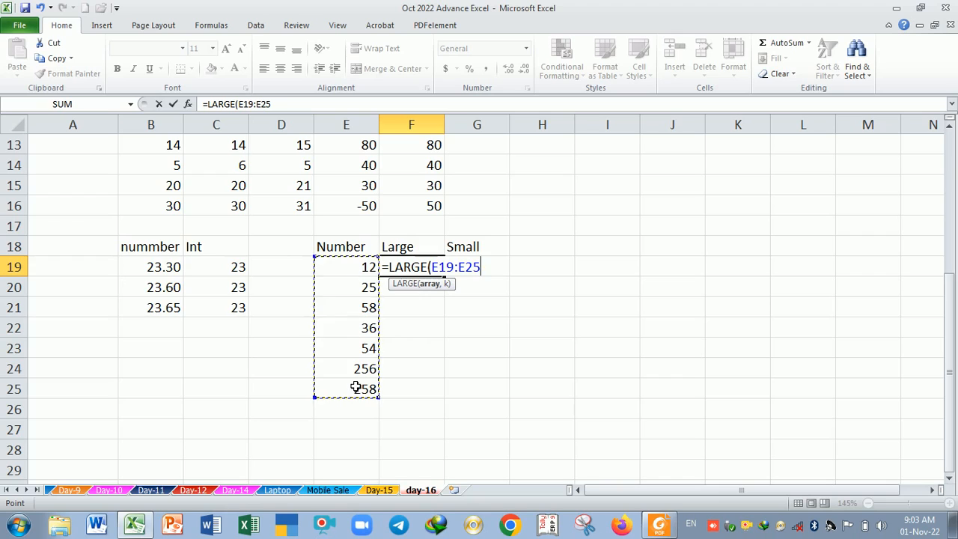
type(",")
key("BackSpace")
key("BackSpace")
key("BackSpace")
key("BackSpace")
key("BackSpace")
key("BackSpace")
key("BackSpace")
key("BackSpace")
key("BackSpace")
key("BackSpace")
key("BackSpace")
key("BackSpace")
key("BackSpace")
key("BackSpace")
key("BackSpace")
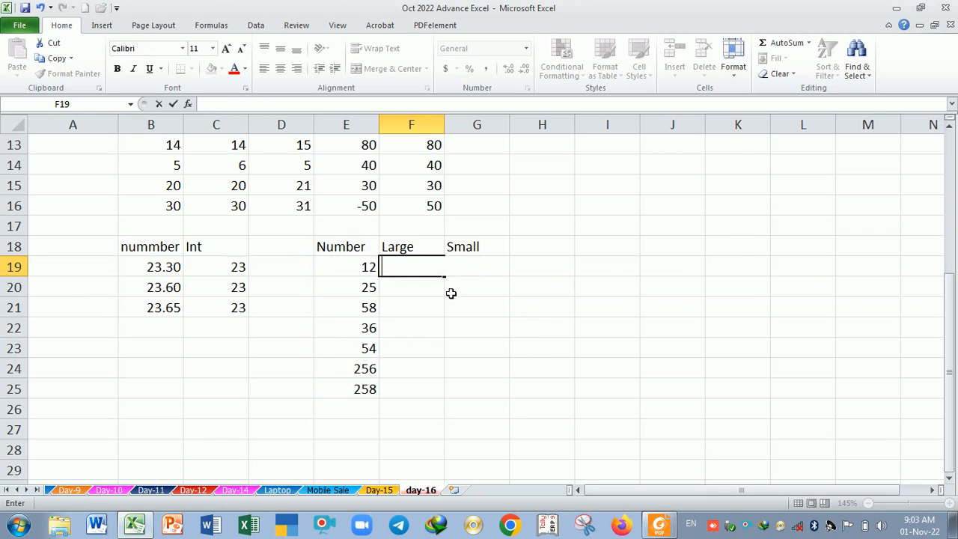
left_click(442, 305)
Step: Move the Large and Small headers to G18:H18 and enter the header Position in F18
left_click_drag(425, 251, 571, 263)
left_click(412, 243)
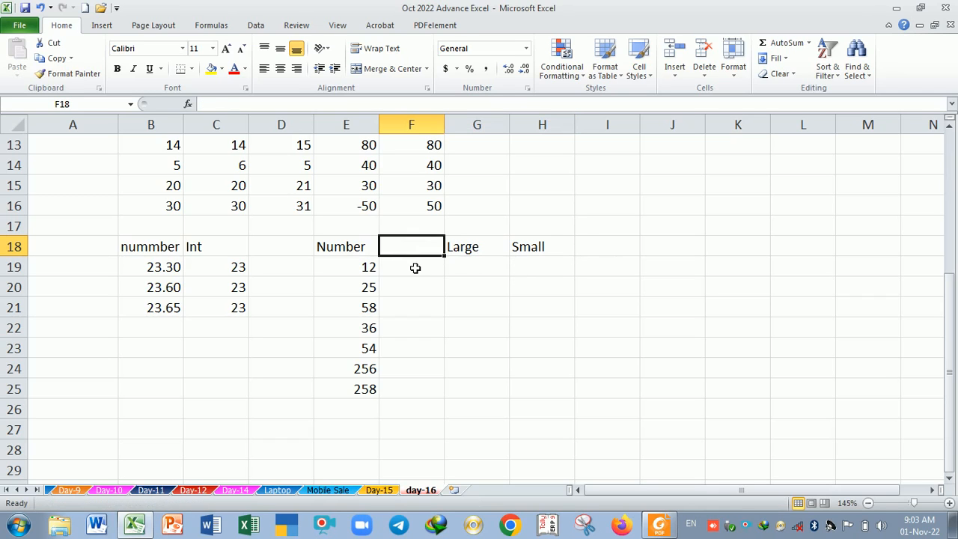
type("Position")
key("Return")
Step: Enter 1 and 2 in F19:F20 and fill the series down to 7 in F25
type("1")
key("Return")
type("2")
key("Return")
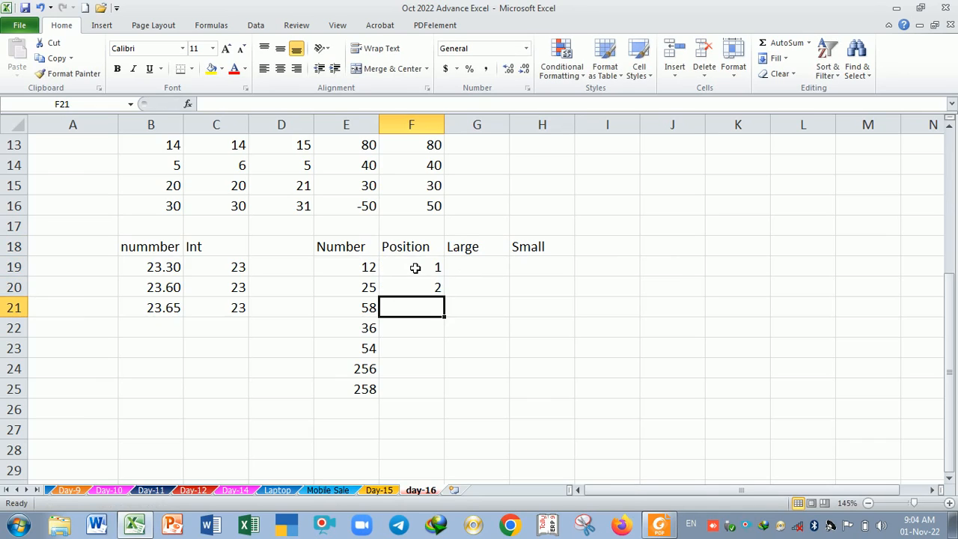
left_click_drag(423, 269, 438, 392)
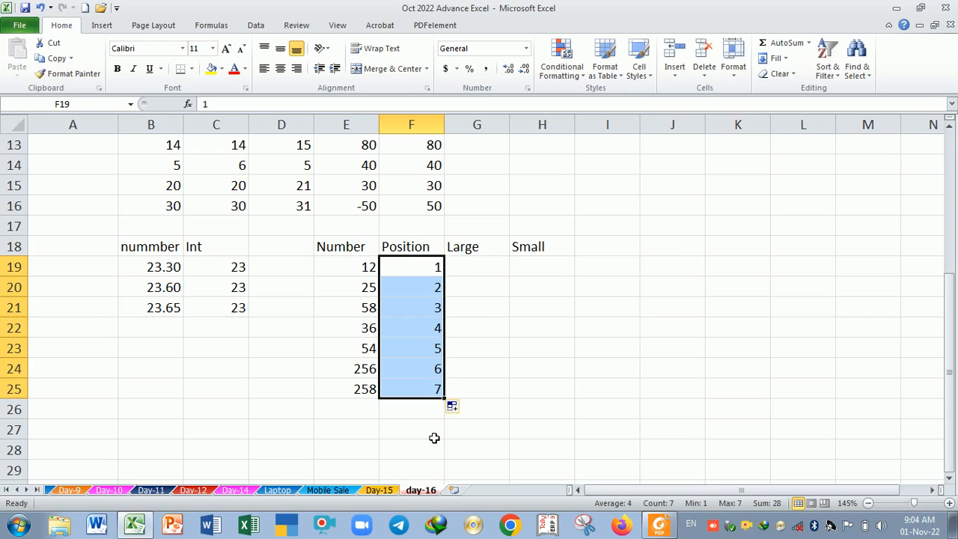
Step: Calculate =LARGE(E19:E25,F19) in G19 and fill the formula down to G25
left_click(488, 268)
type("=lar")
key("Tab")
left_click_drag(360, 267, 359, 400)
type(",")
left_click(433, 267)
key("Return")
left_click(480, 271)
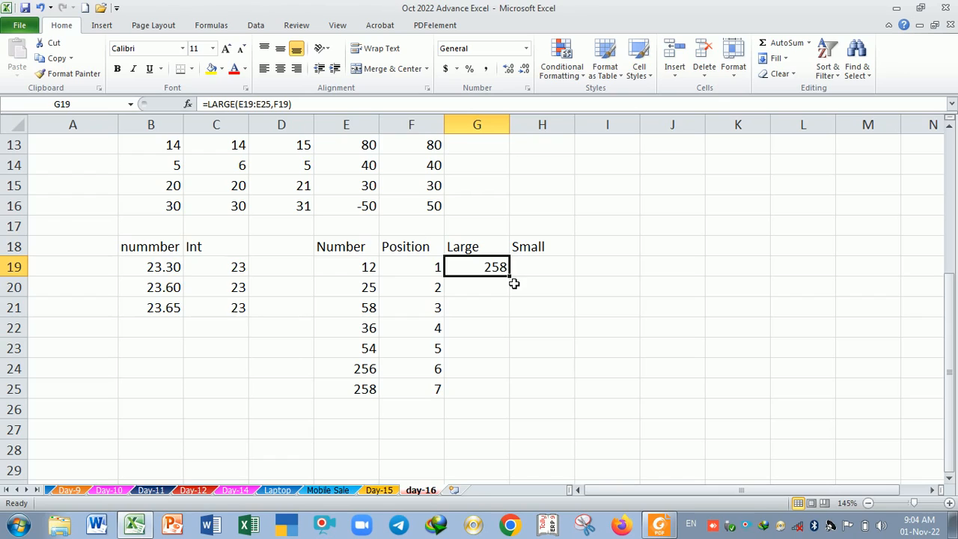
left_click_drag(510, 278, 507, 402)
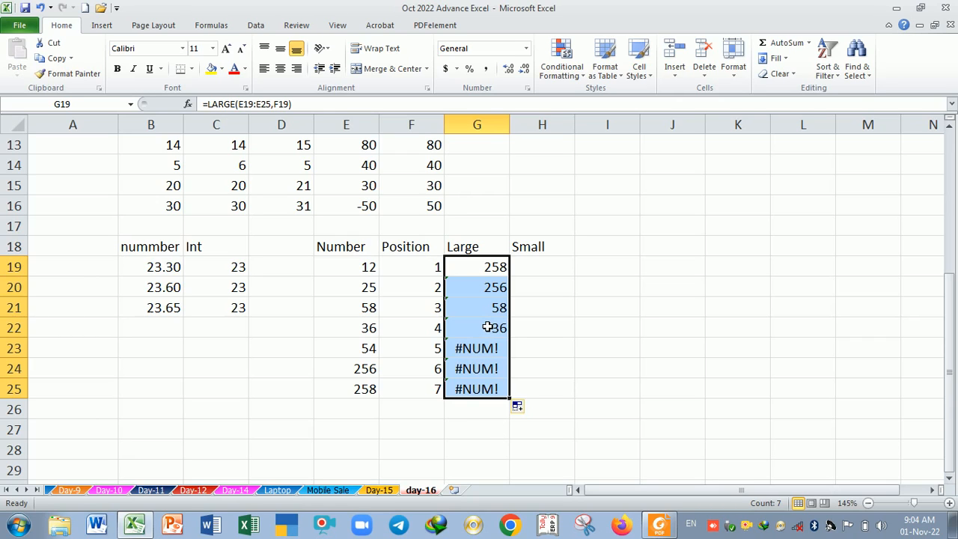
Step: Inspect the range references of the filled LARGE formulas in G19:G25, leaving them as they are
key("F2")
key("Return")
key("F2")
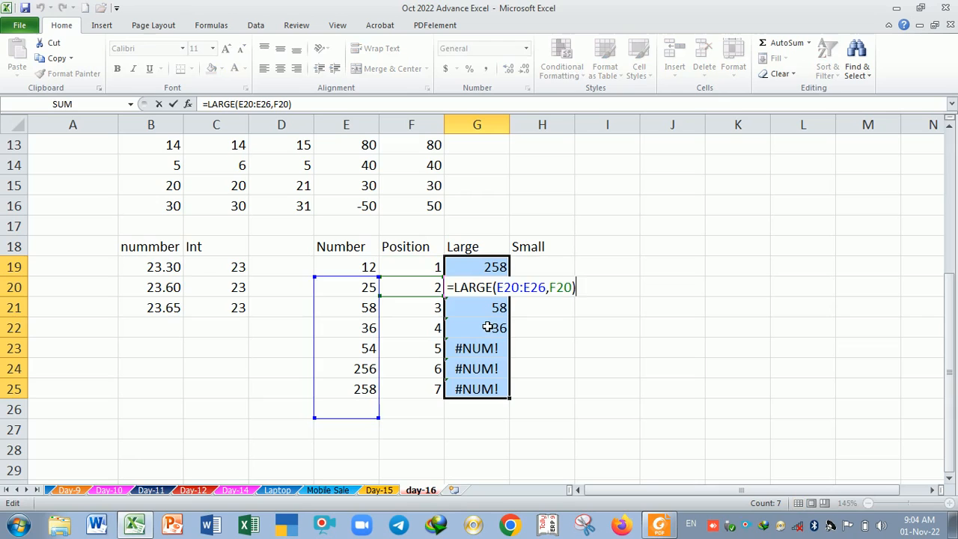
key("Return")
key("F2")
key("Return")
key("F2")
key("Return")
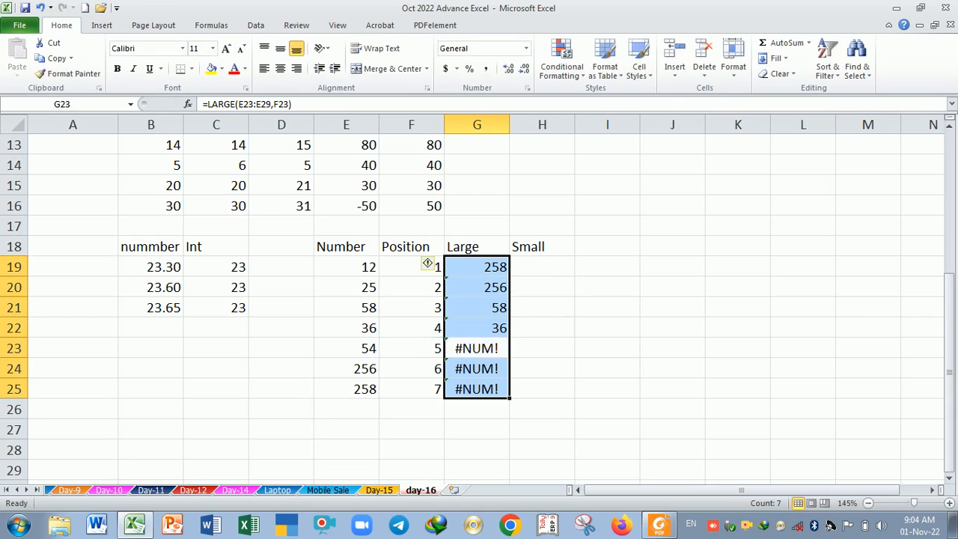
key("F2")
key("Return")
key("Return")
key("F2")
key("Return")
key("Return")
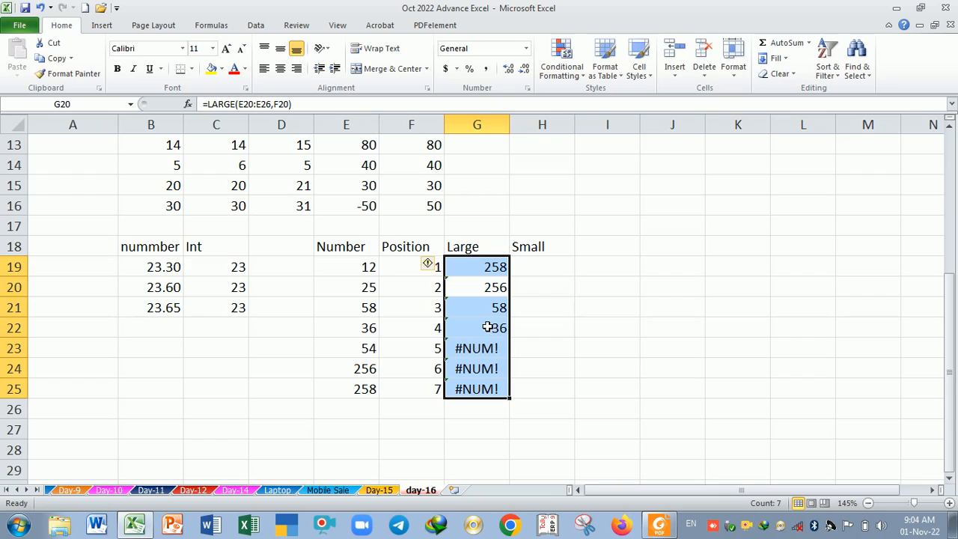
Step: Make the number range in G19's LARGE formula absolute, so it reads =LARGE($E$19:$E$25,F19)
left_click(476, 270)
left_click(411, 273)
left_click(414, 295)
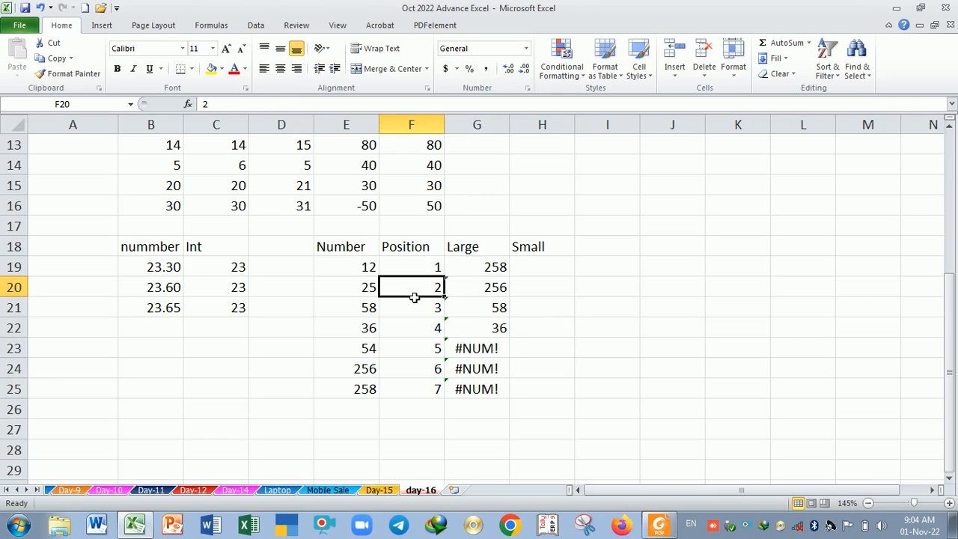
left_click_drag(339, 271, 362, 377)
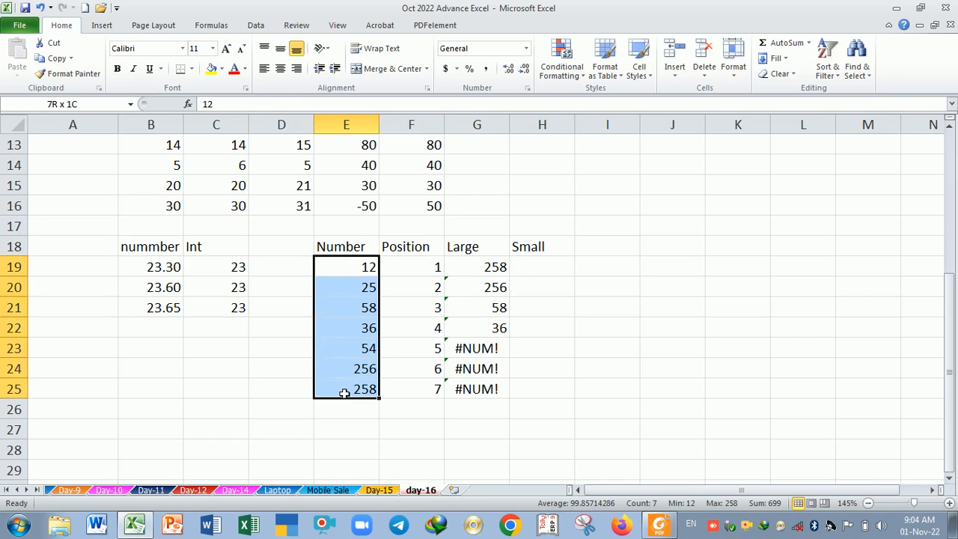
double_click(472, 269)
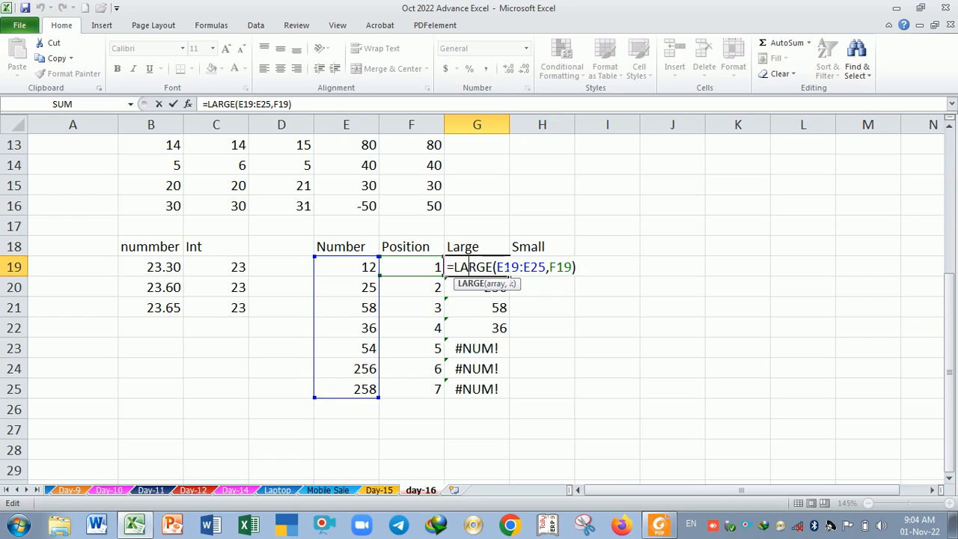
left_click_drag(496, 267, 545, 267)
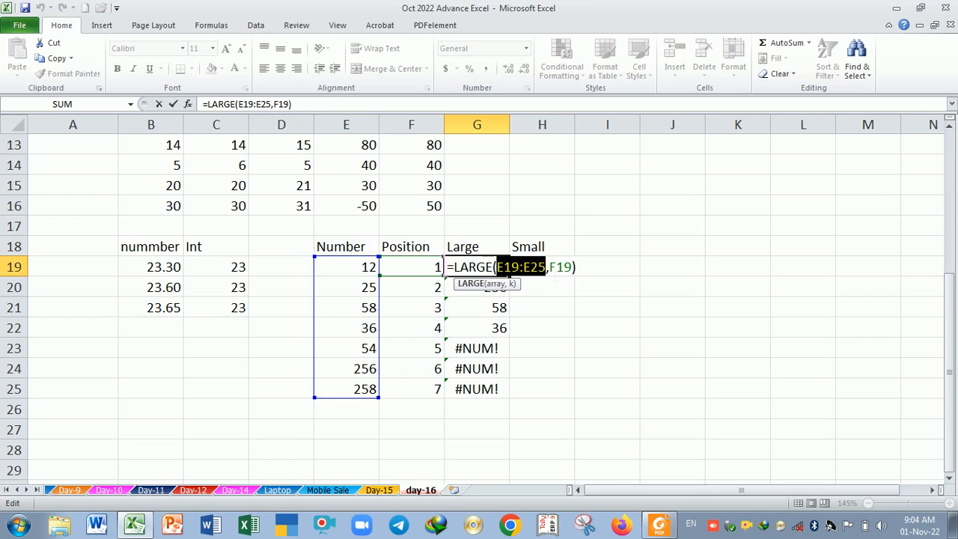
key("F4")
key("Return")
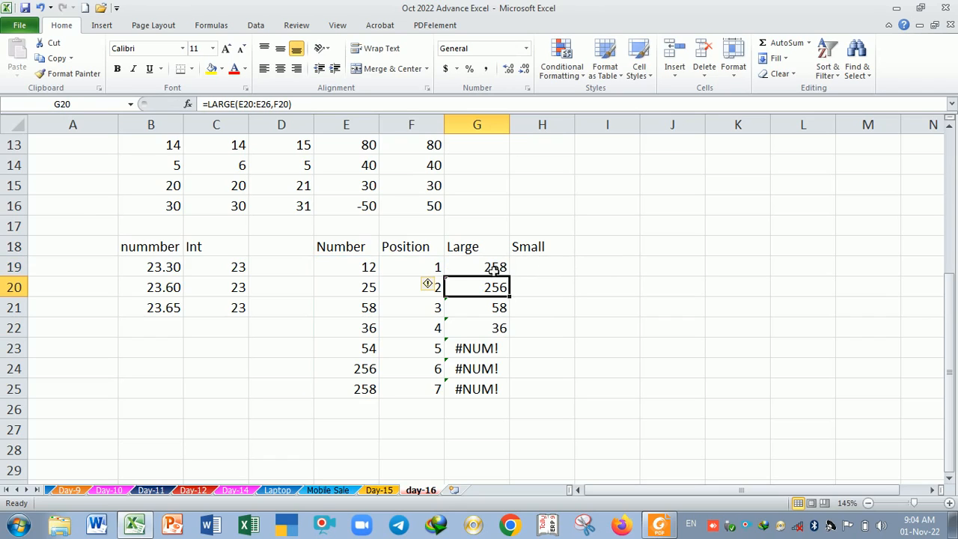
Step: Fill the corrected LARGE formula from G19 down to G25 and compare the positions with their results
left_click(495, 271)
left_click(508, 286)
left_click(505, 274)
double_click(516, 280)
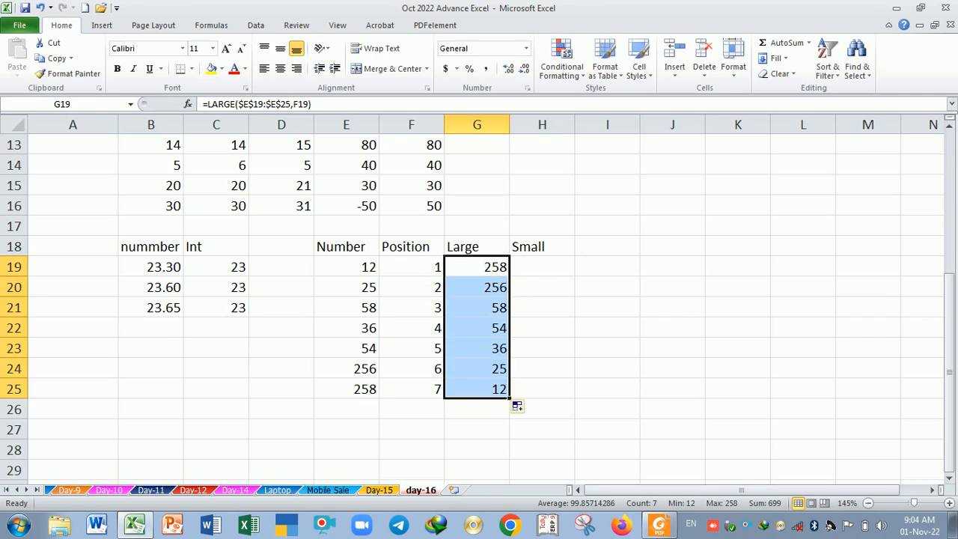
left_click(441, 416)
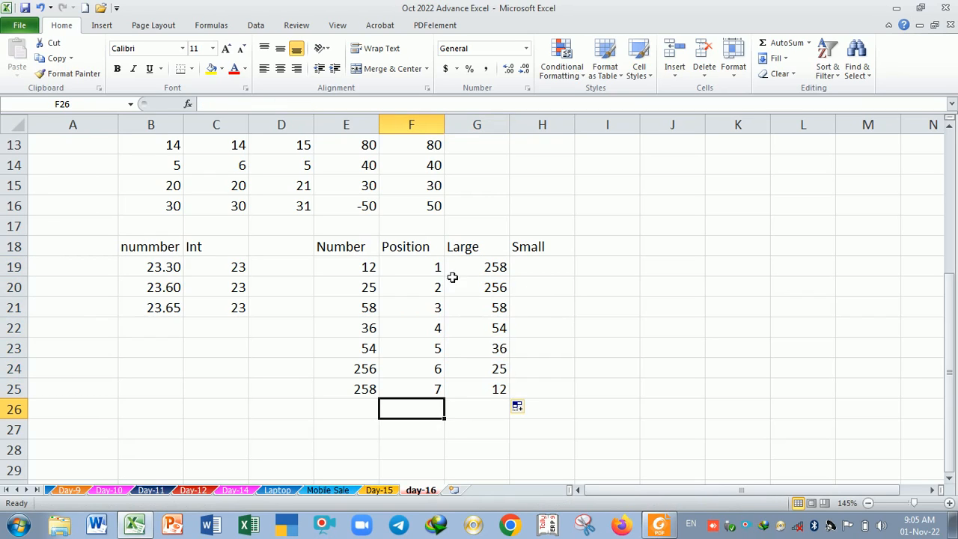
left_click_drag(434, 263, 469, 267)
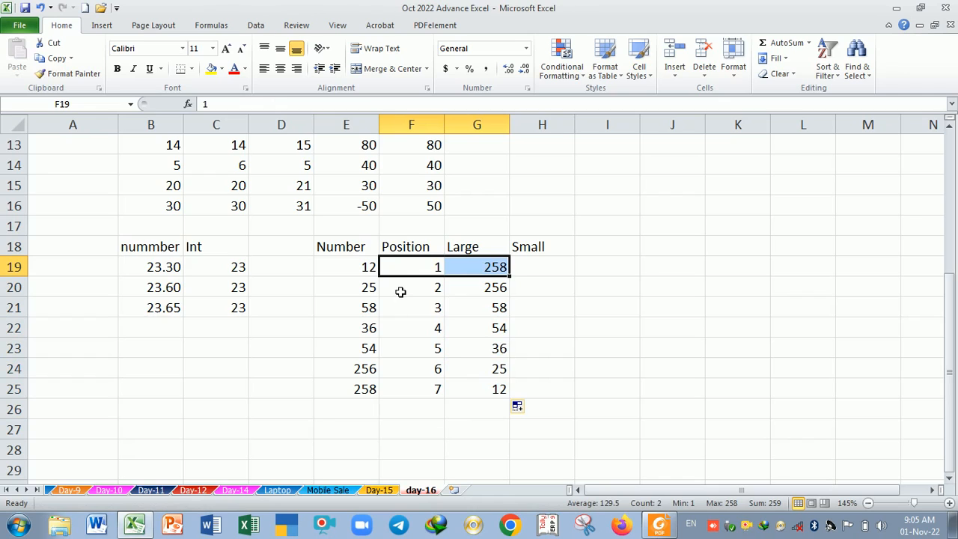
left_click_drag(434, 292, 492, 310)
left_click(437, 329)
left_click_drag(437, 335, 477, 329)
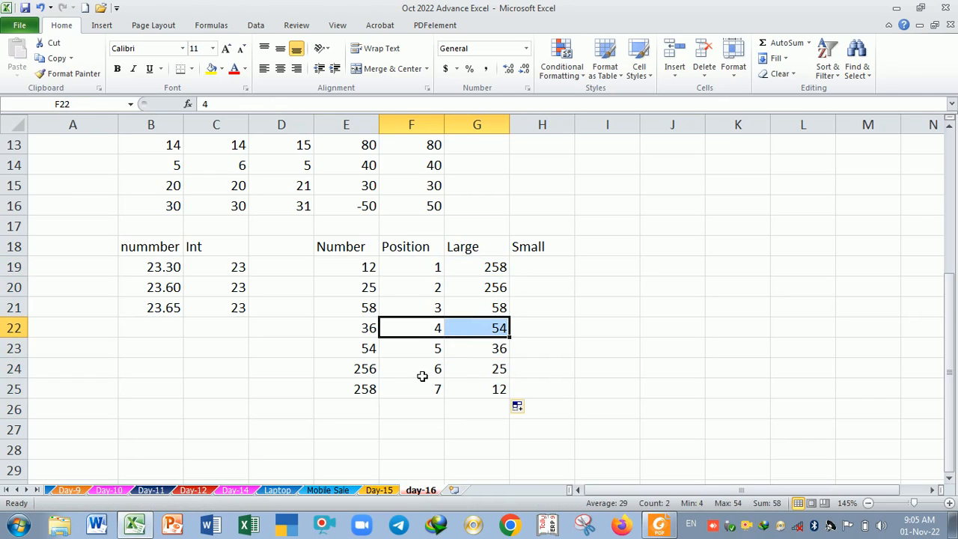
Step: Change the sample numbers to 1000 in E24, 5 in E21 and 1 in E25
left_click(349, 373)
type("1000")
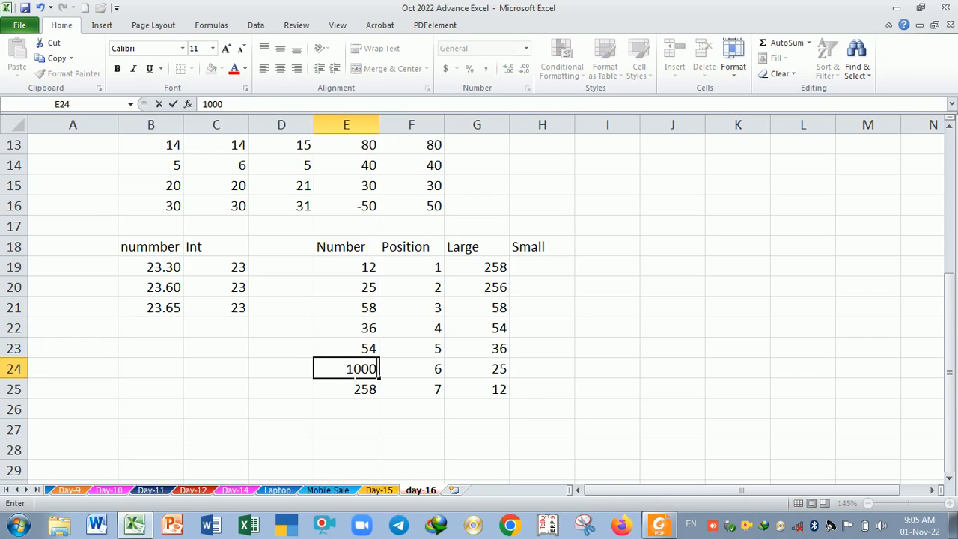
key("Return")
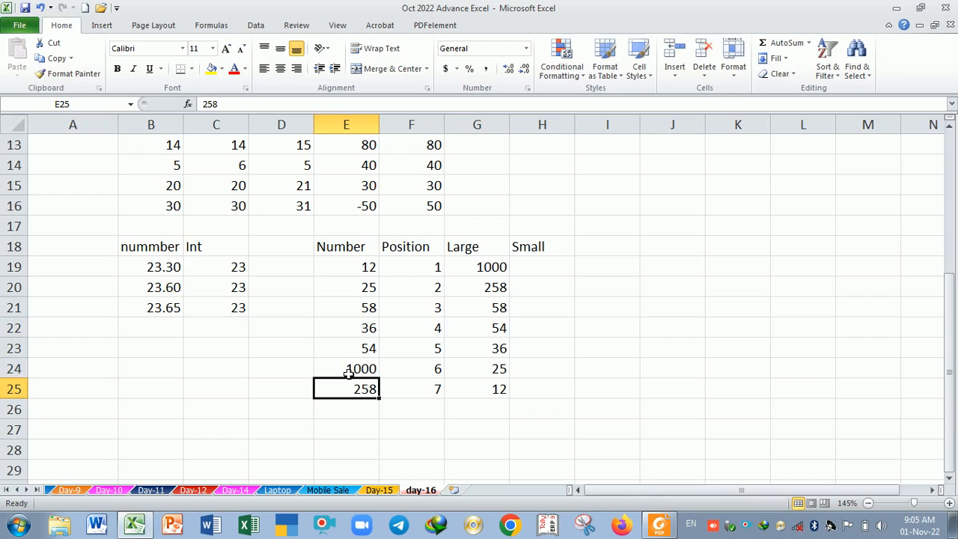
left_click(353, 308)
type("5")
key("Return")
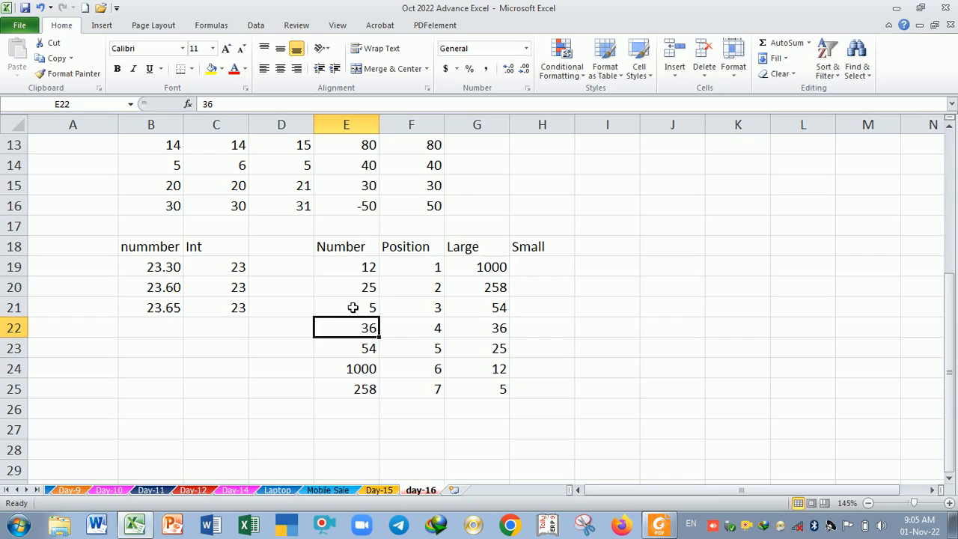
left_click(364, 396)
type("1")
key("Return")
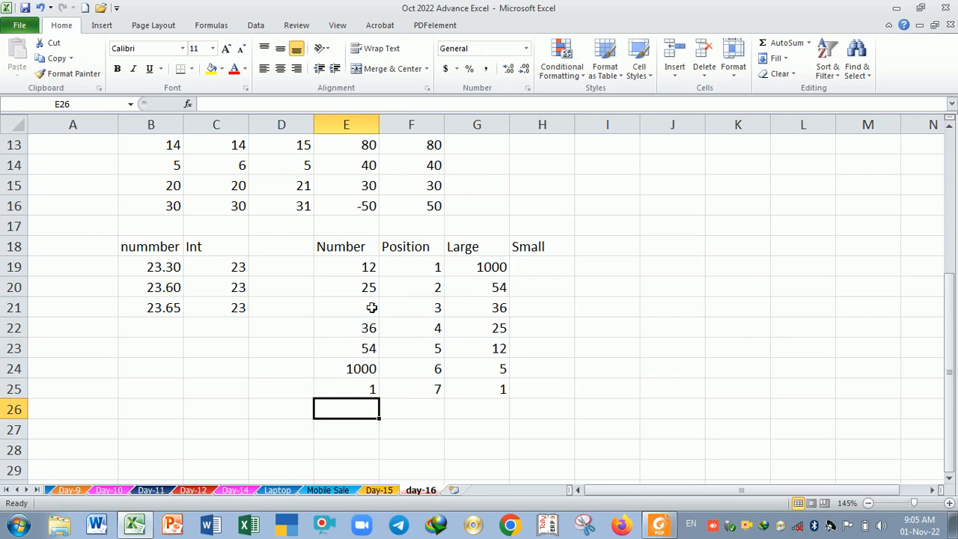
Step: Calculate the smallest value by position in H19 with =SMALL($E$19:$E$25,F19)
left_click(582, 263)
left_click(548, 265)
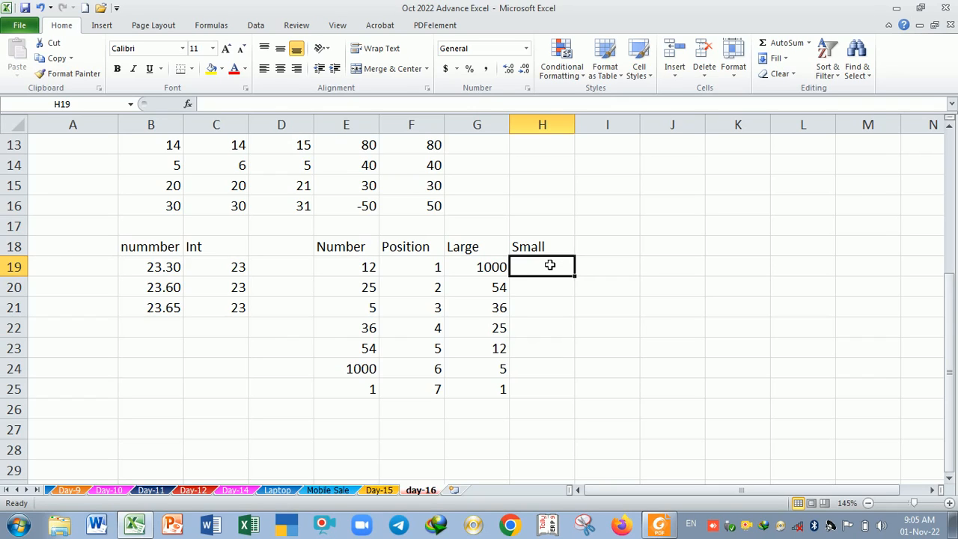
type("=")
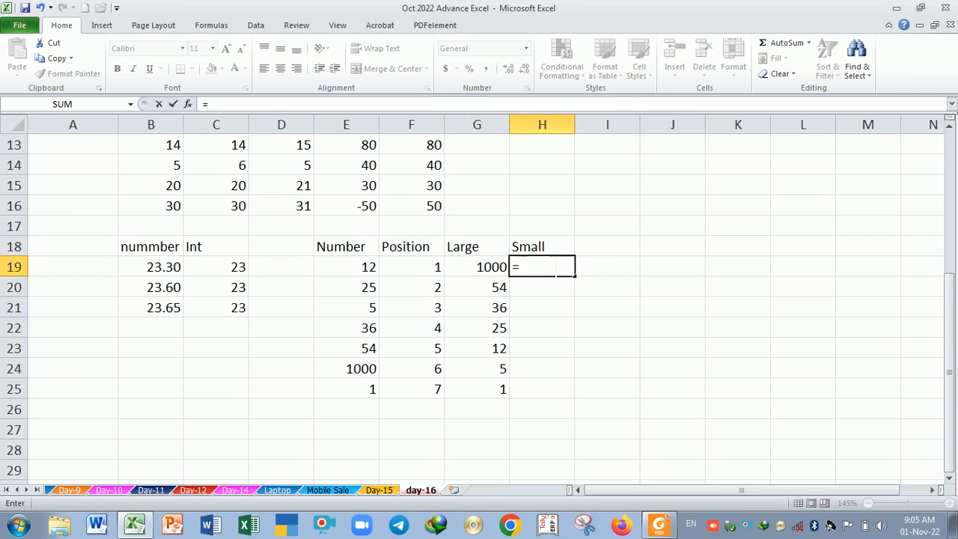
type("am")
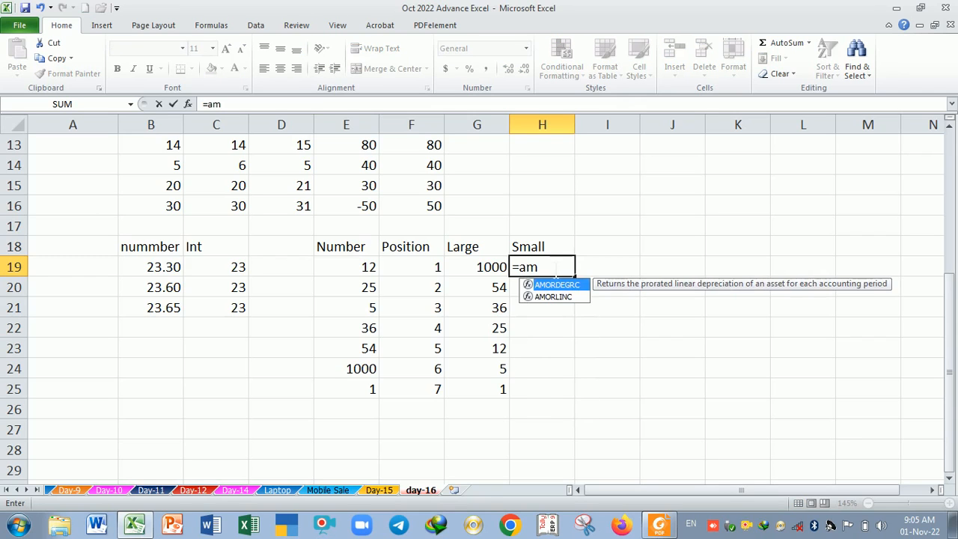
key("BackSpace")
key("BackSpace")
type("s")
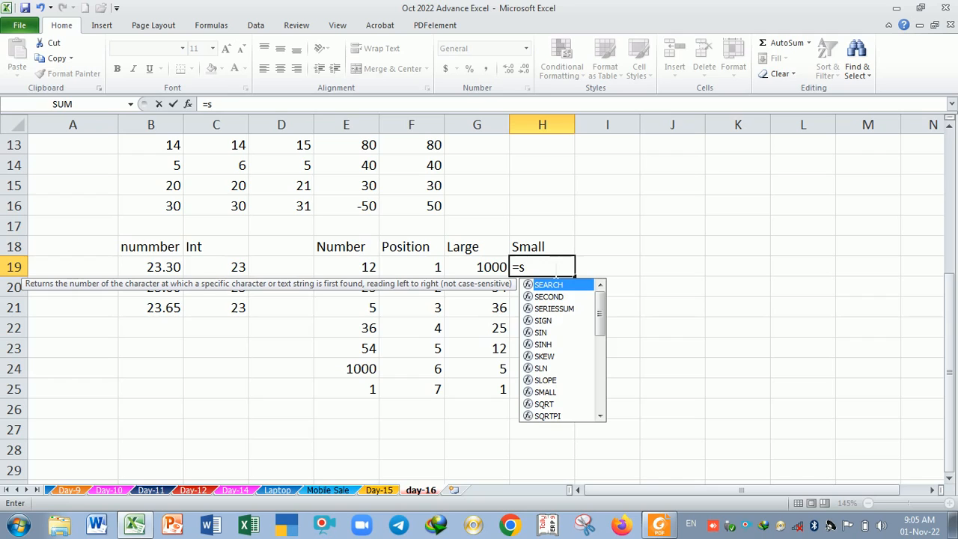
type("s")
key("BackSpace")
key("BackSpace")
type("sm")
key("Tab")
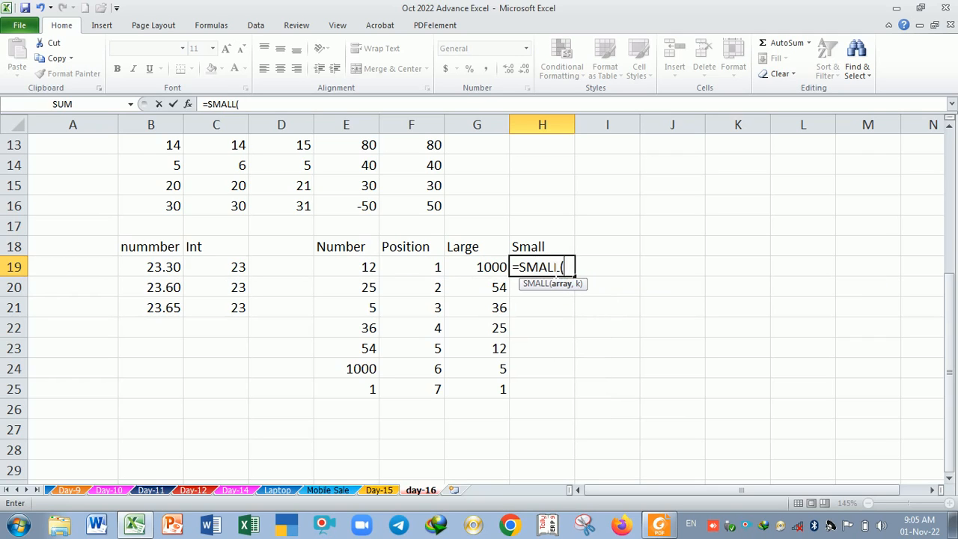
left_click_drag(368, 274, 362, 389)
key("F4")
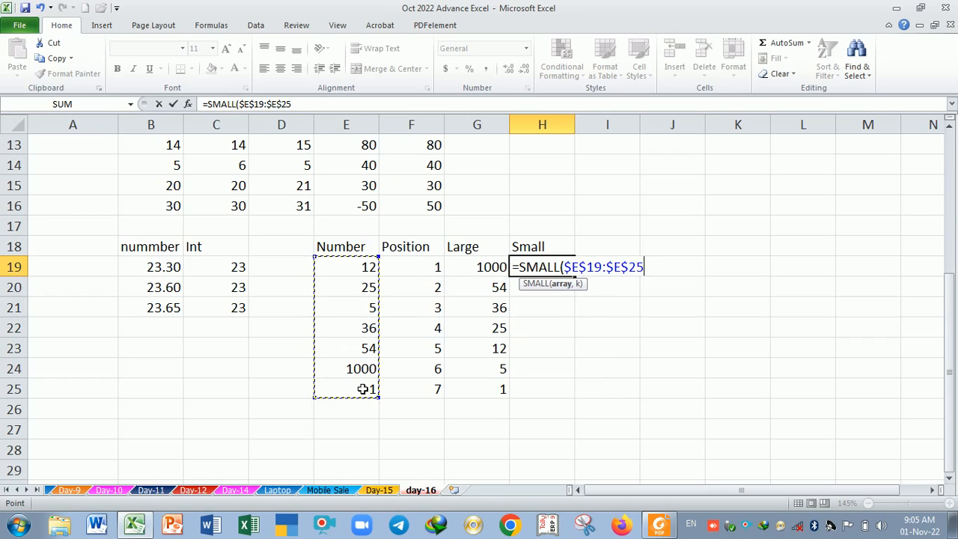
type(",")
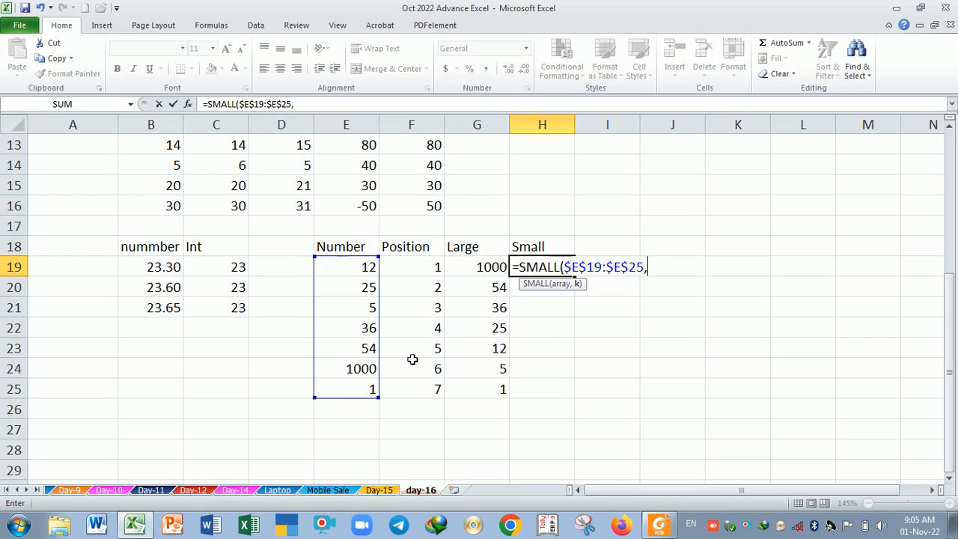
left_click(419, 271)
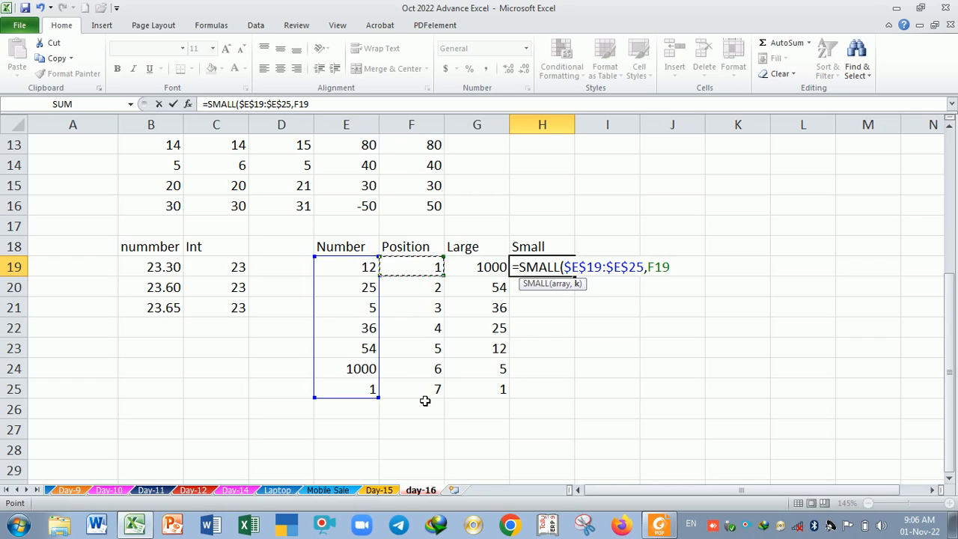
key("Return")
Step: Fill the SMALL formula from H19 down to H25 and compare it with the Large column
left_click(555, 273)
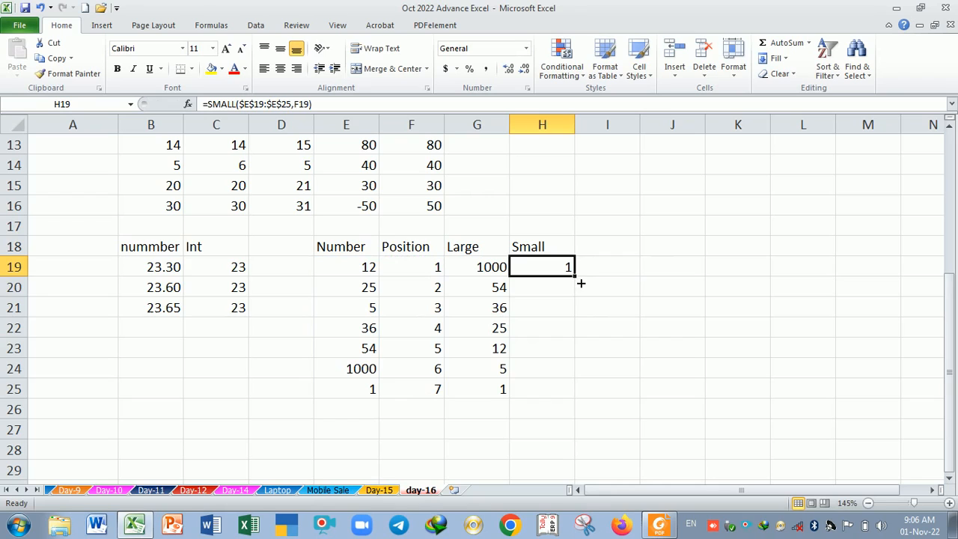
double_click(580, 284)
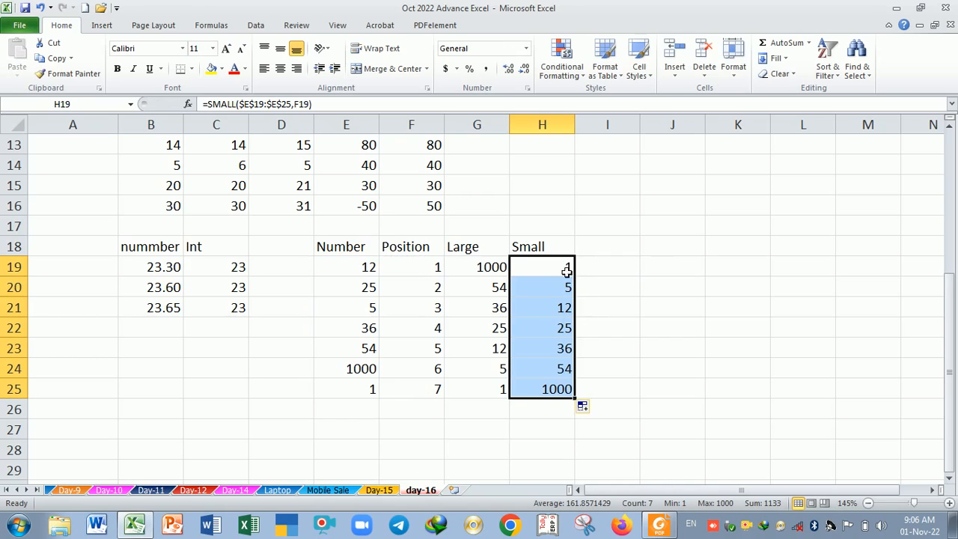
left_click_drag(554, 261, 554, 395)
left_click_drag(485, 268, 494, 370)
left_click(485, 268)
left_click(537, 267)
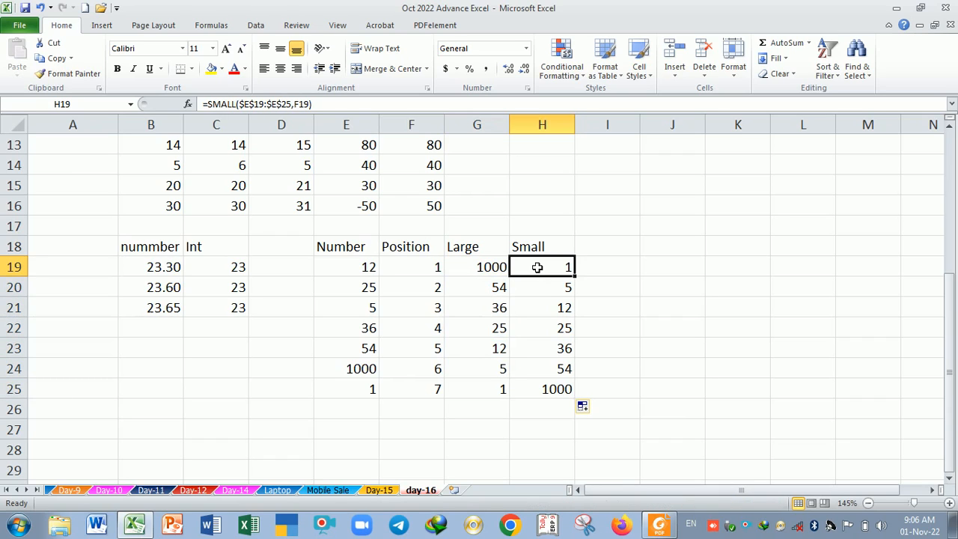
Step: Examine the array and k arguments of the SMALL formula in H19 and the LARGE formula in G19, leaving both as they are
double_click(537, 267)
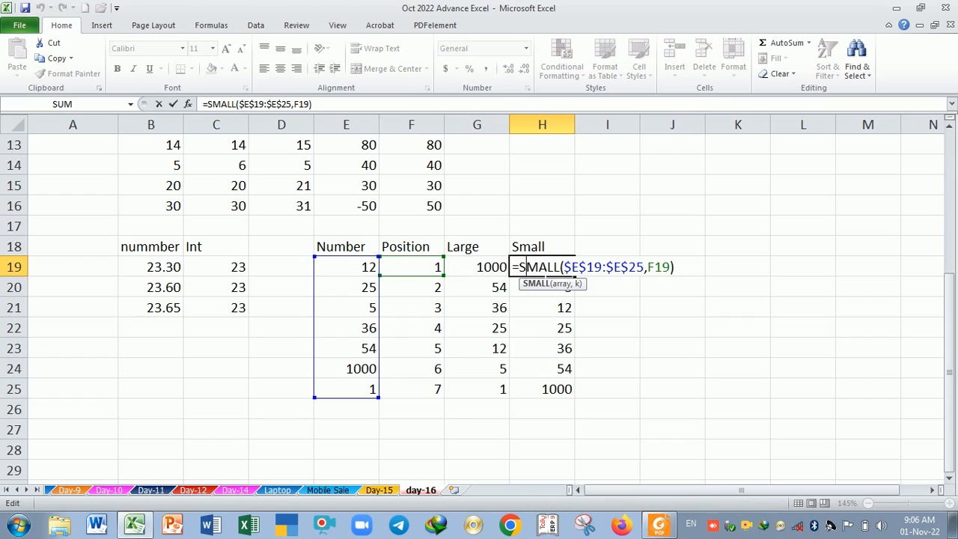
left_click(587, 267)
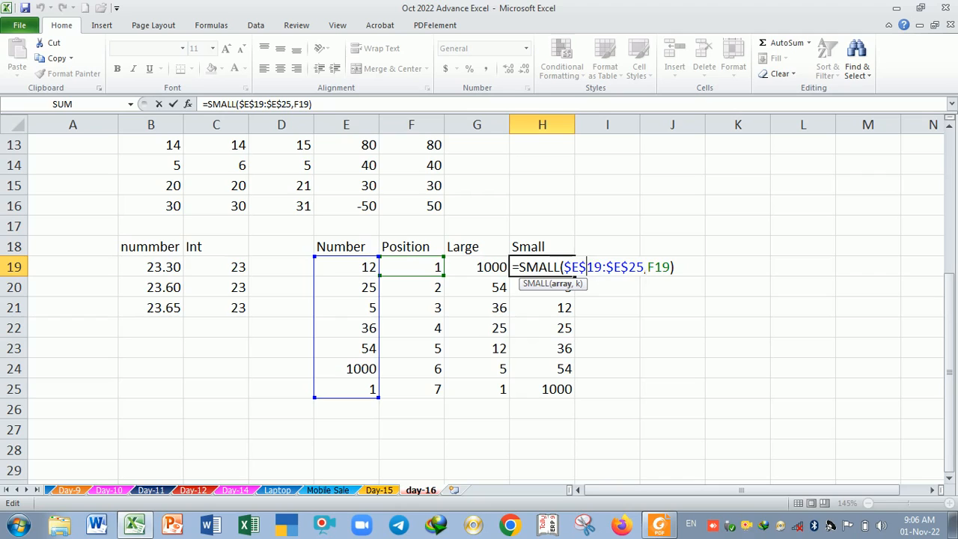
left_click(662, 267)
key("Return")
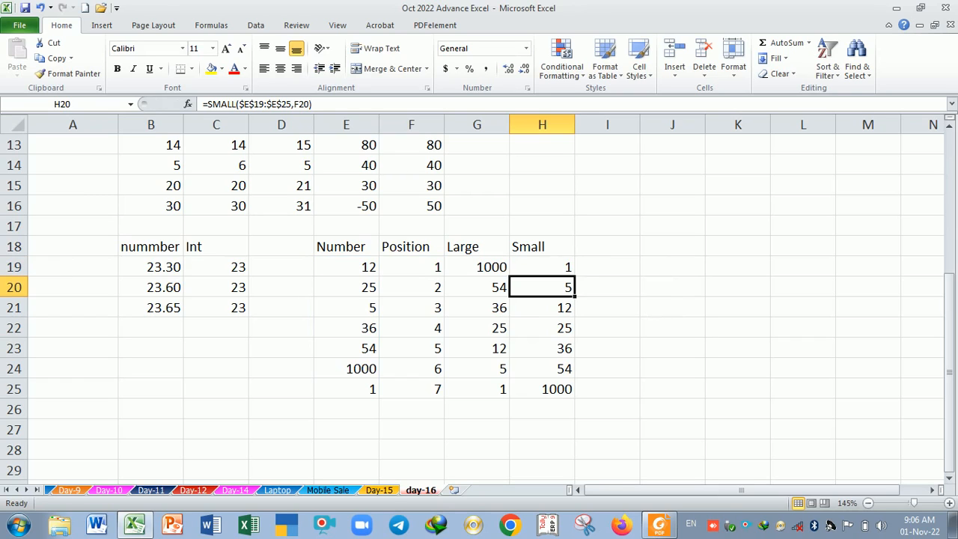
double_click(466, 266)
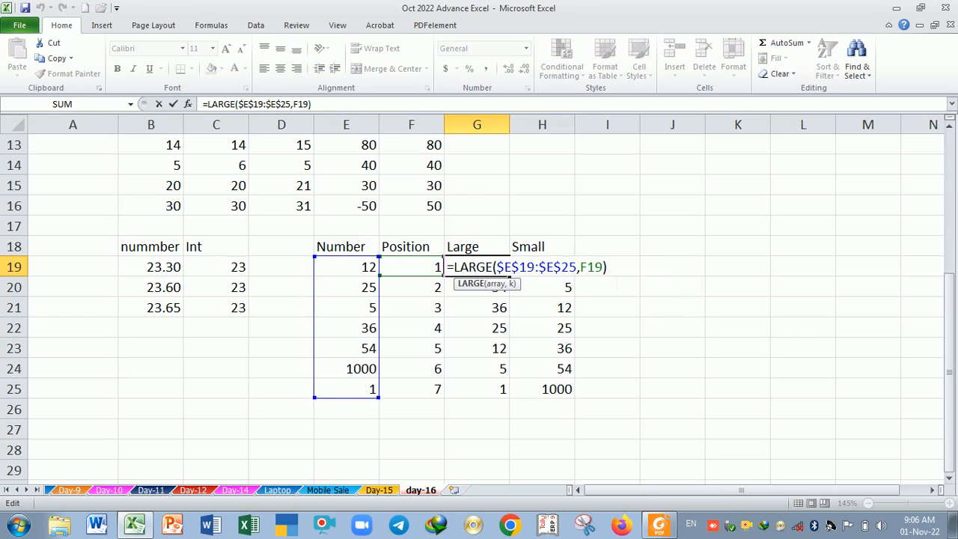
left_click(630, 276)
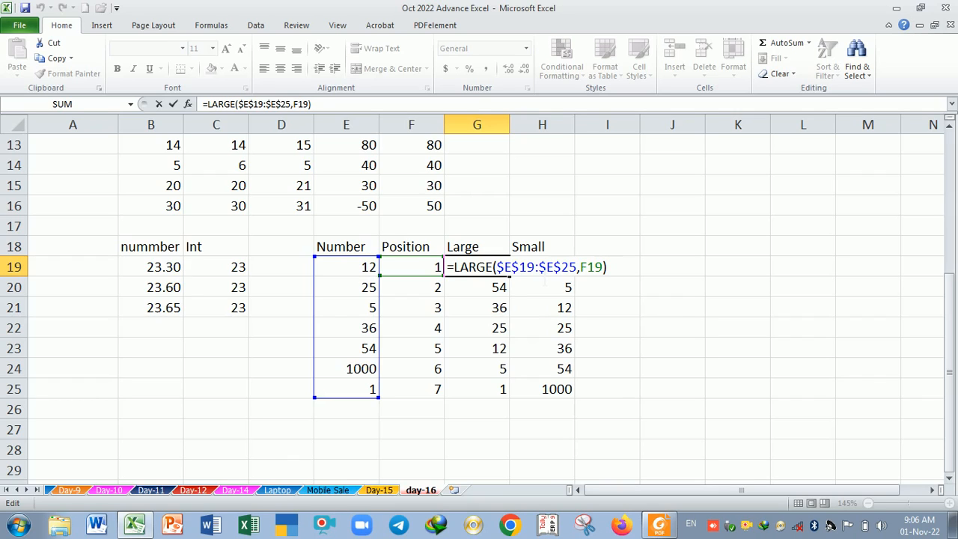
left_click(537, 269)
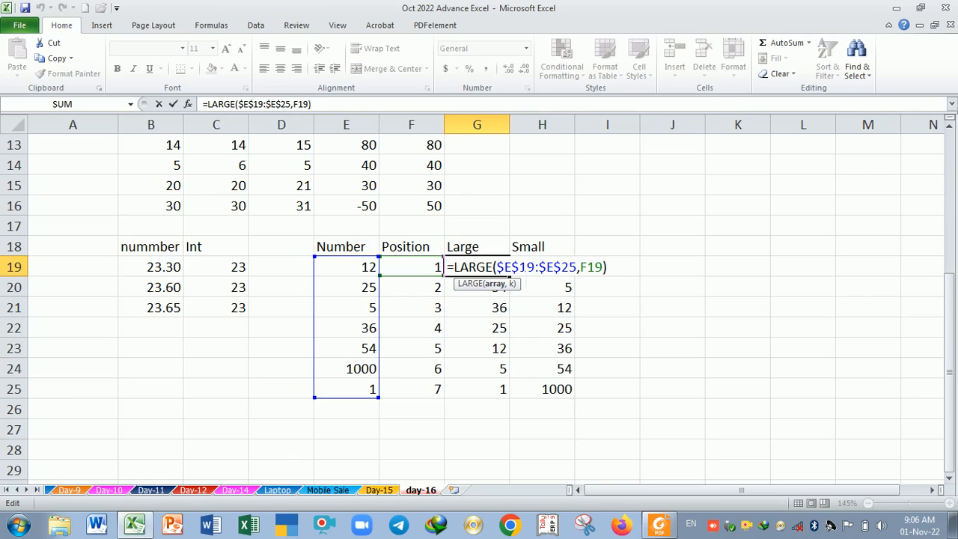
left_click(497, 287)
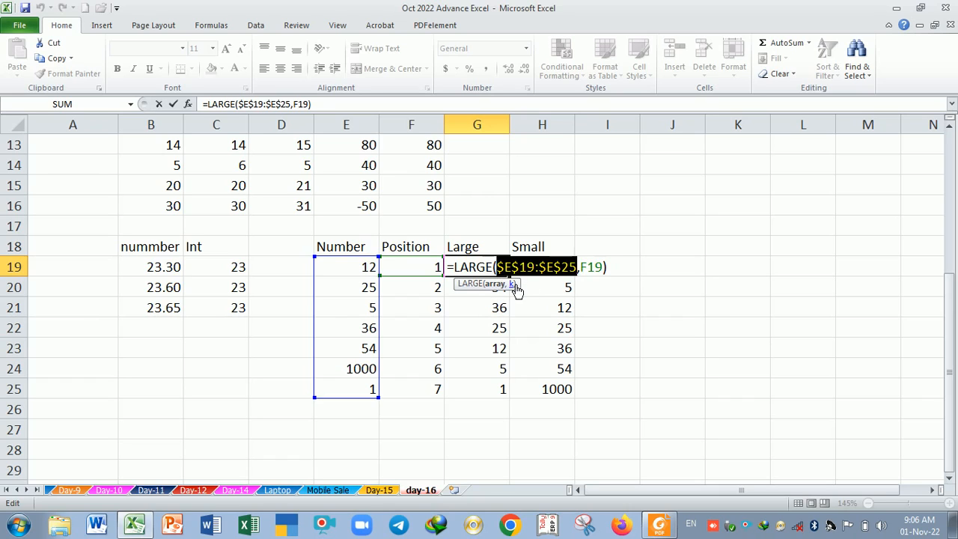
left_click(513, 286)
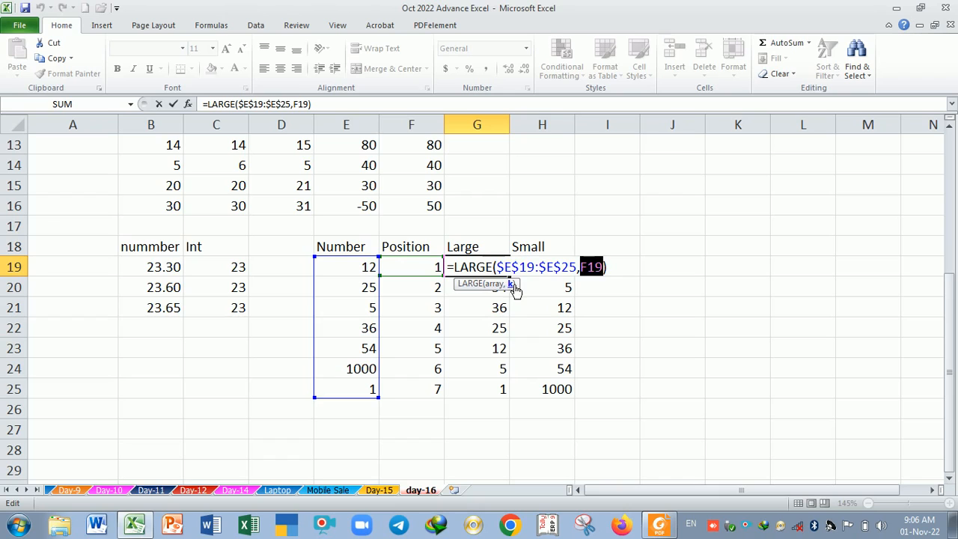
key("Return")
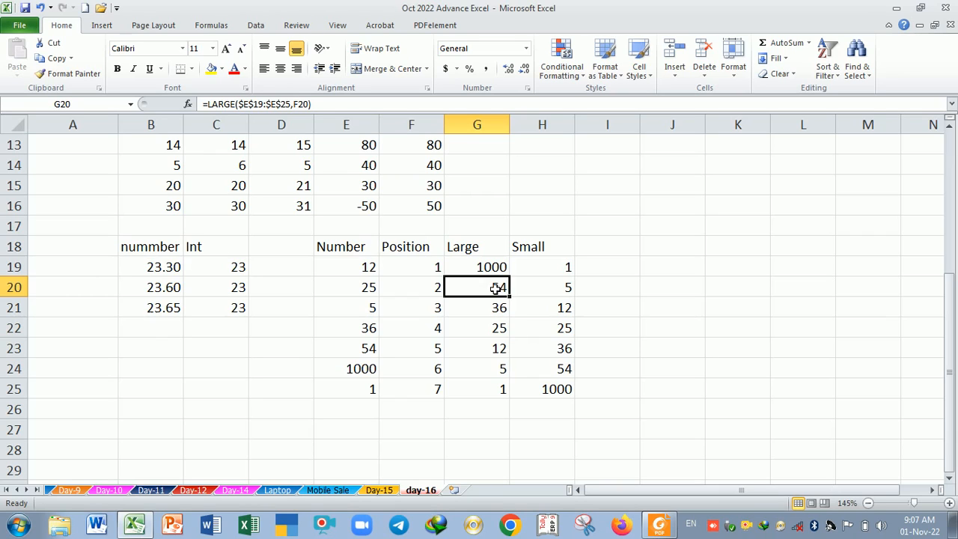
double_click(485, 267)
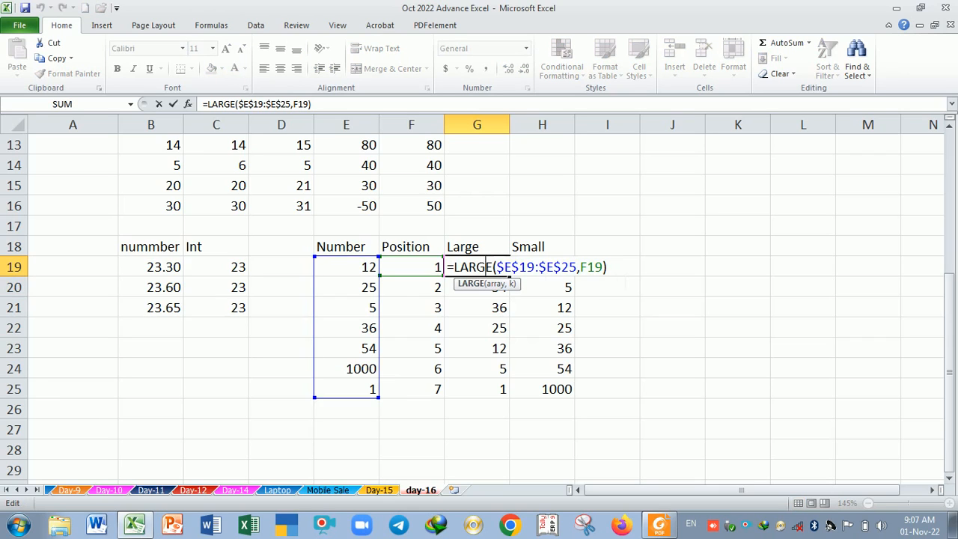
left_click(621, 271)
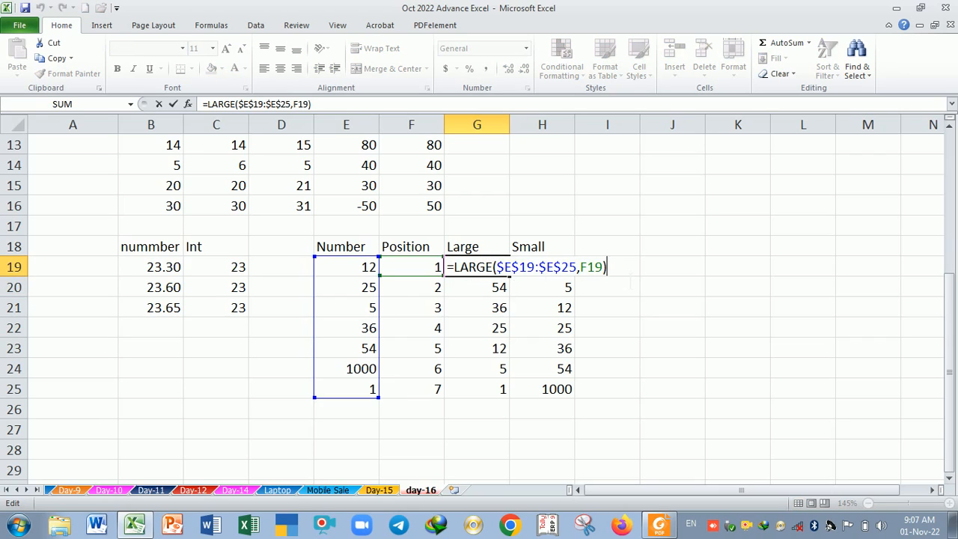
key("Return")
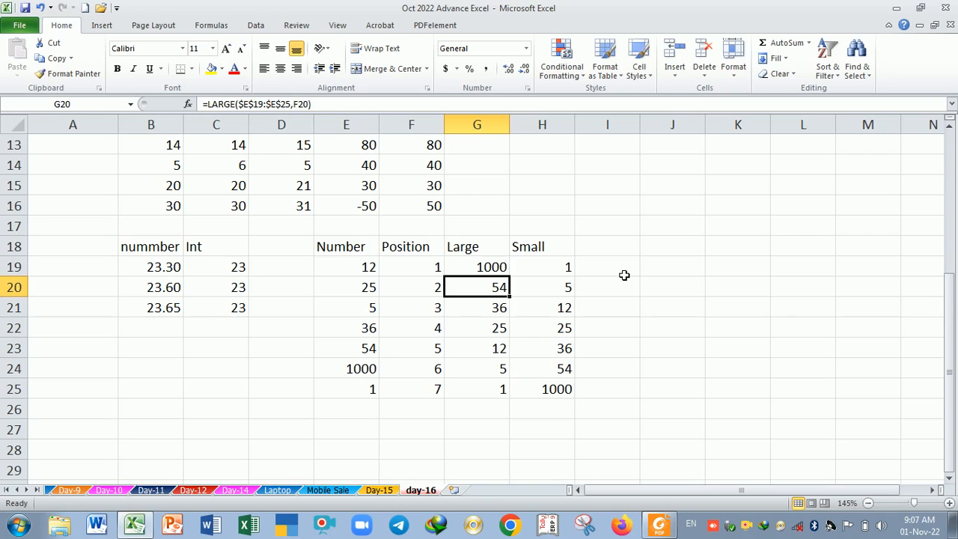
Step: Restore the maximized workbook window to its smaller size
key("ctrl+F5")
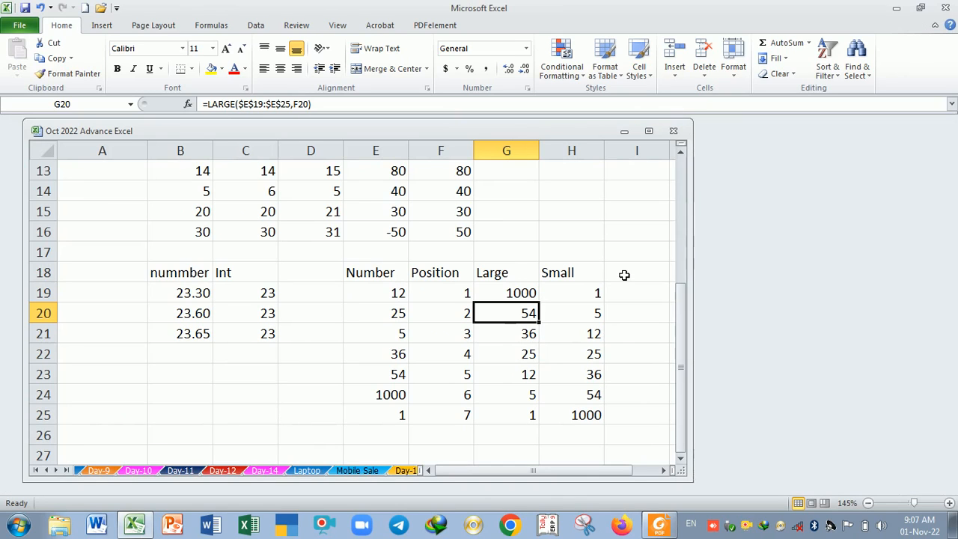